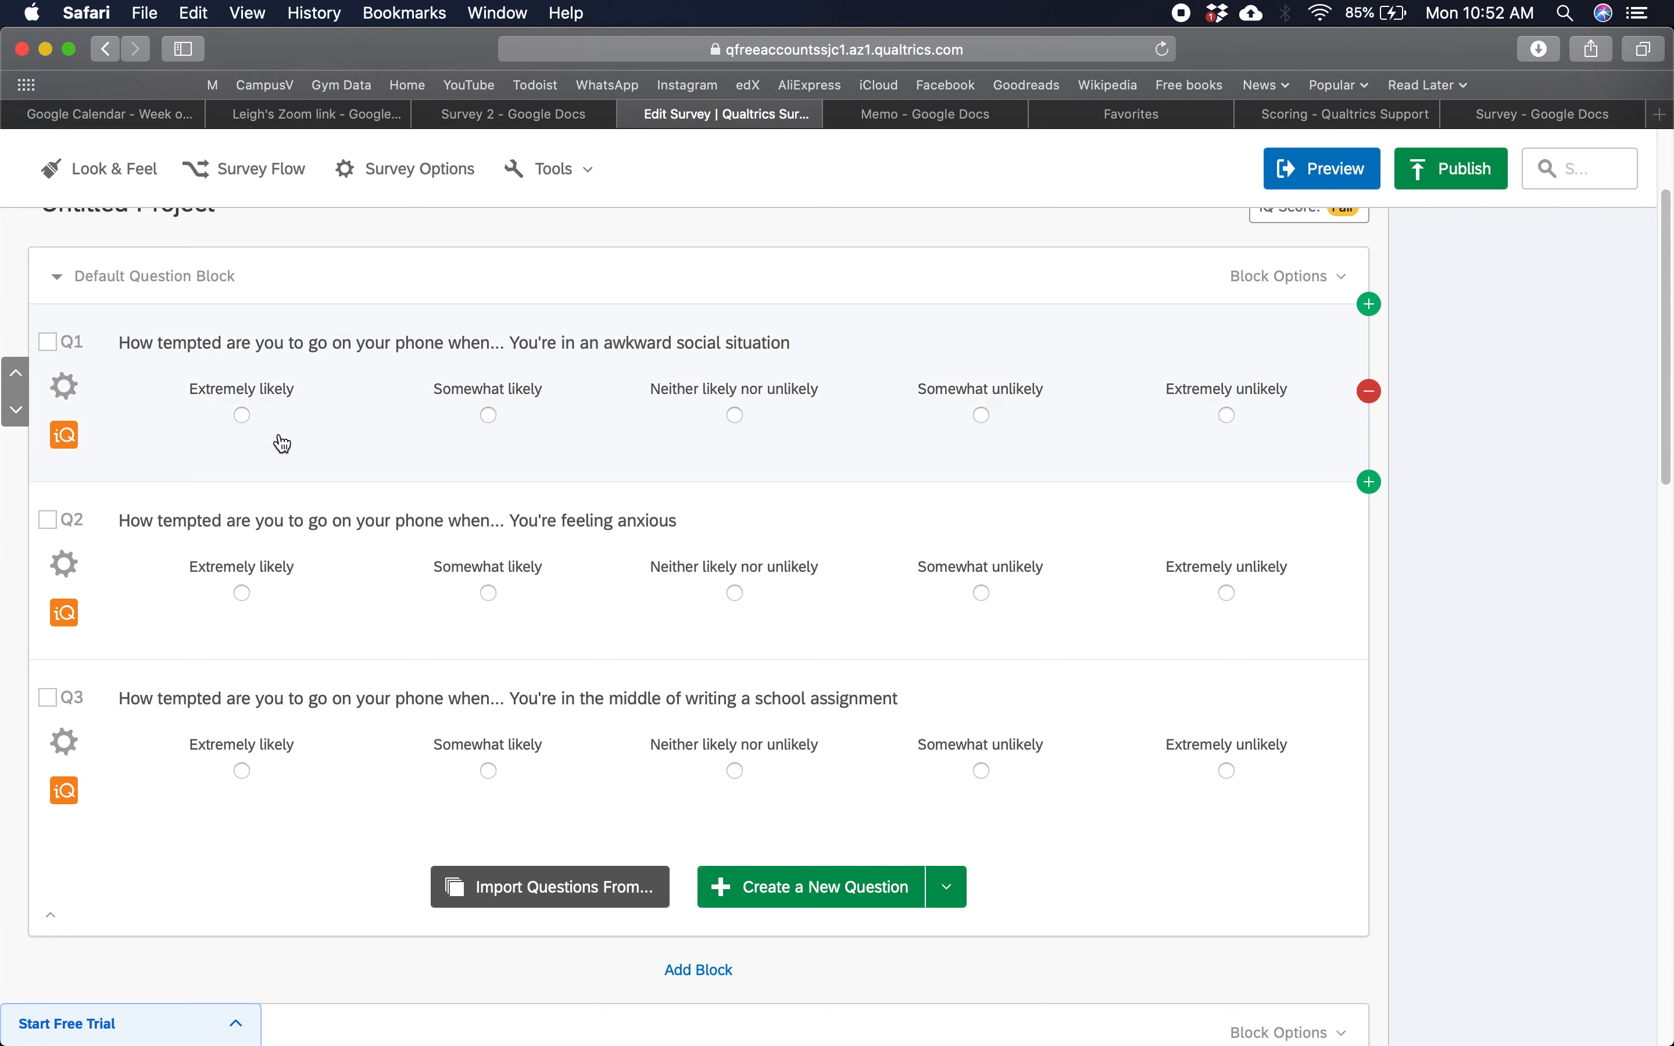
- Open the scoring setup for the survey's questions
{"action": "left_click", "coordinate": [239, 391]}
{"action": "scroll", "coordinate": [658, 573], "scroll_direction": "up", "scroll_amount": 2}
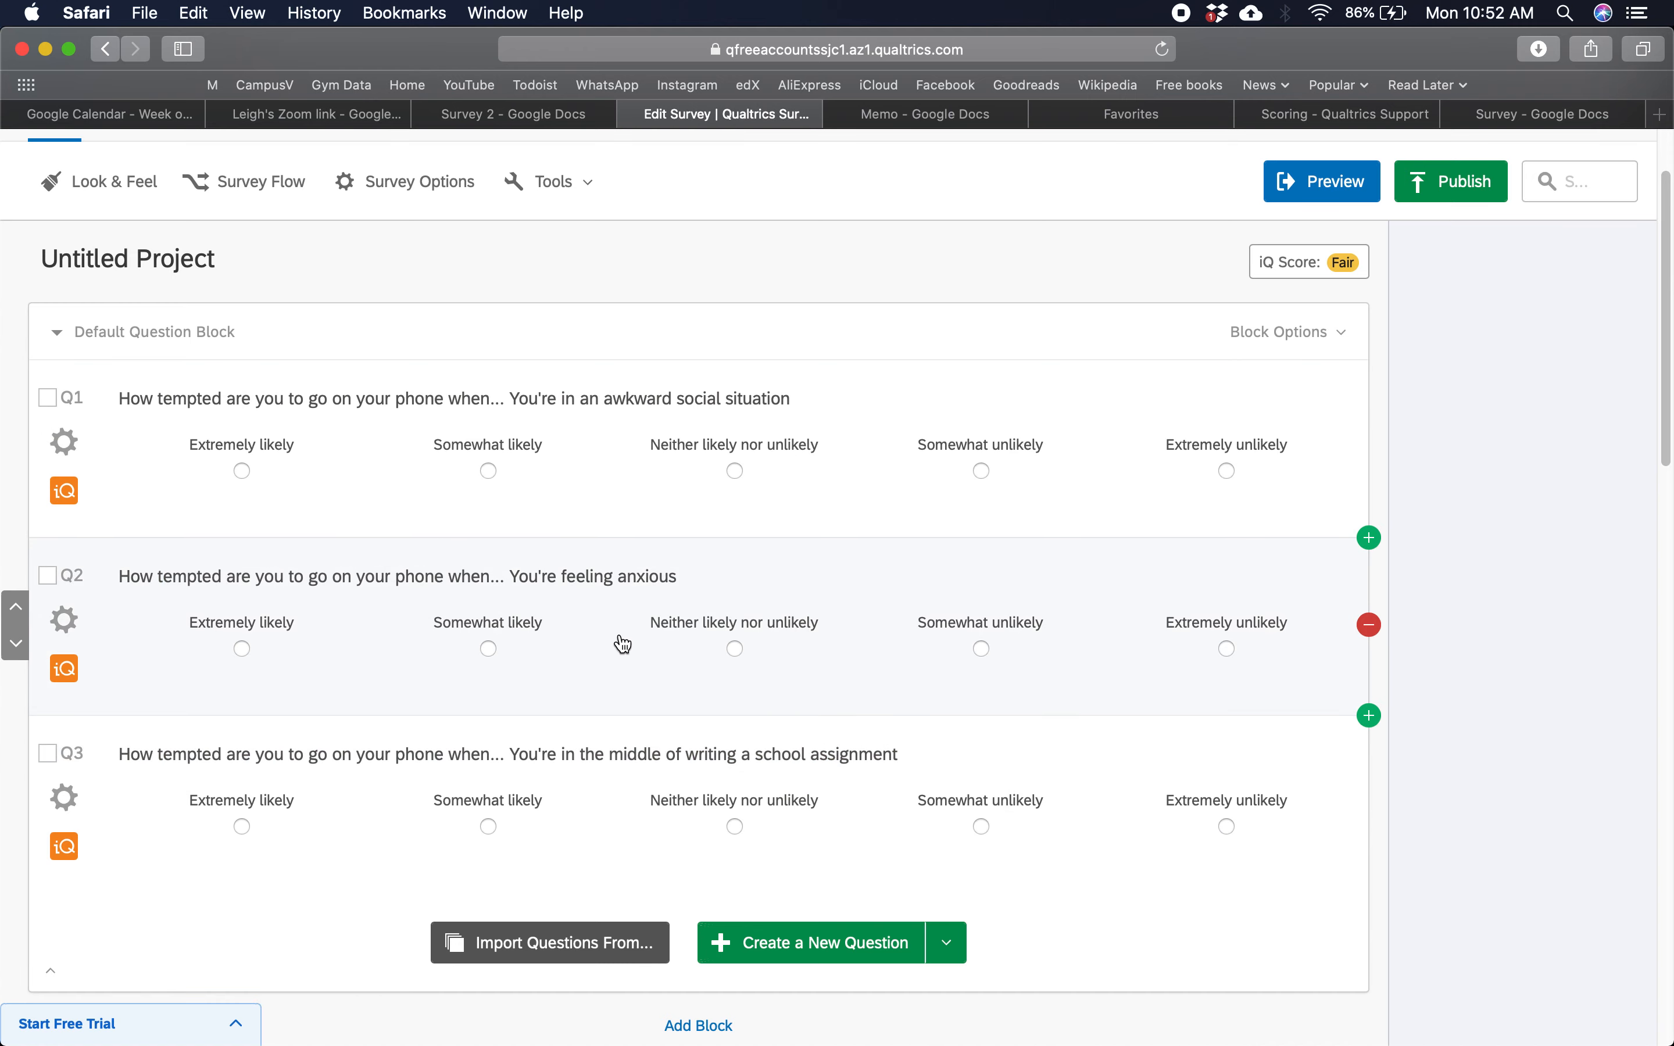
{"action": "scroll", "coordinate": [620, 643], "scroll_direction": "up", "scroll_amount": 2}
{"action": "left_click", "coordinate": [571, 243]}
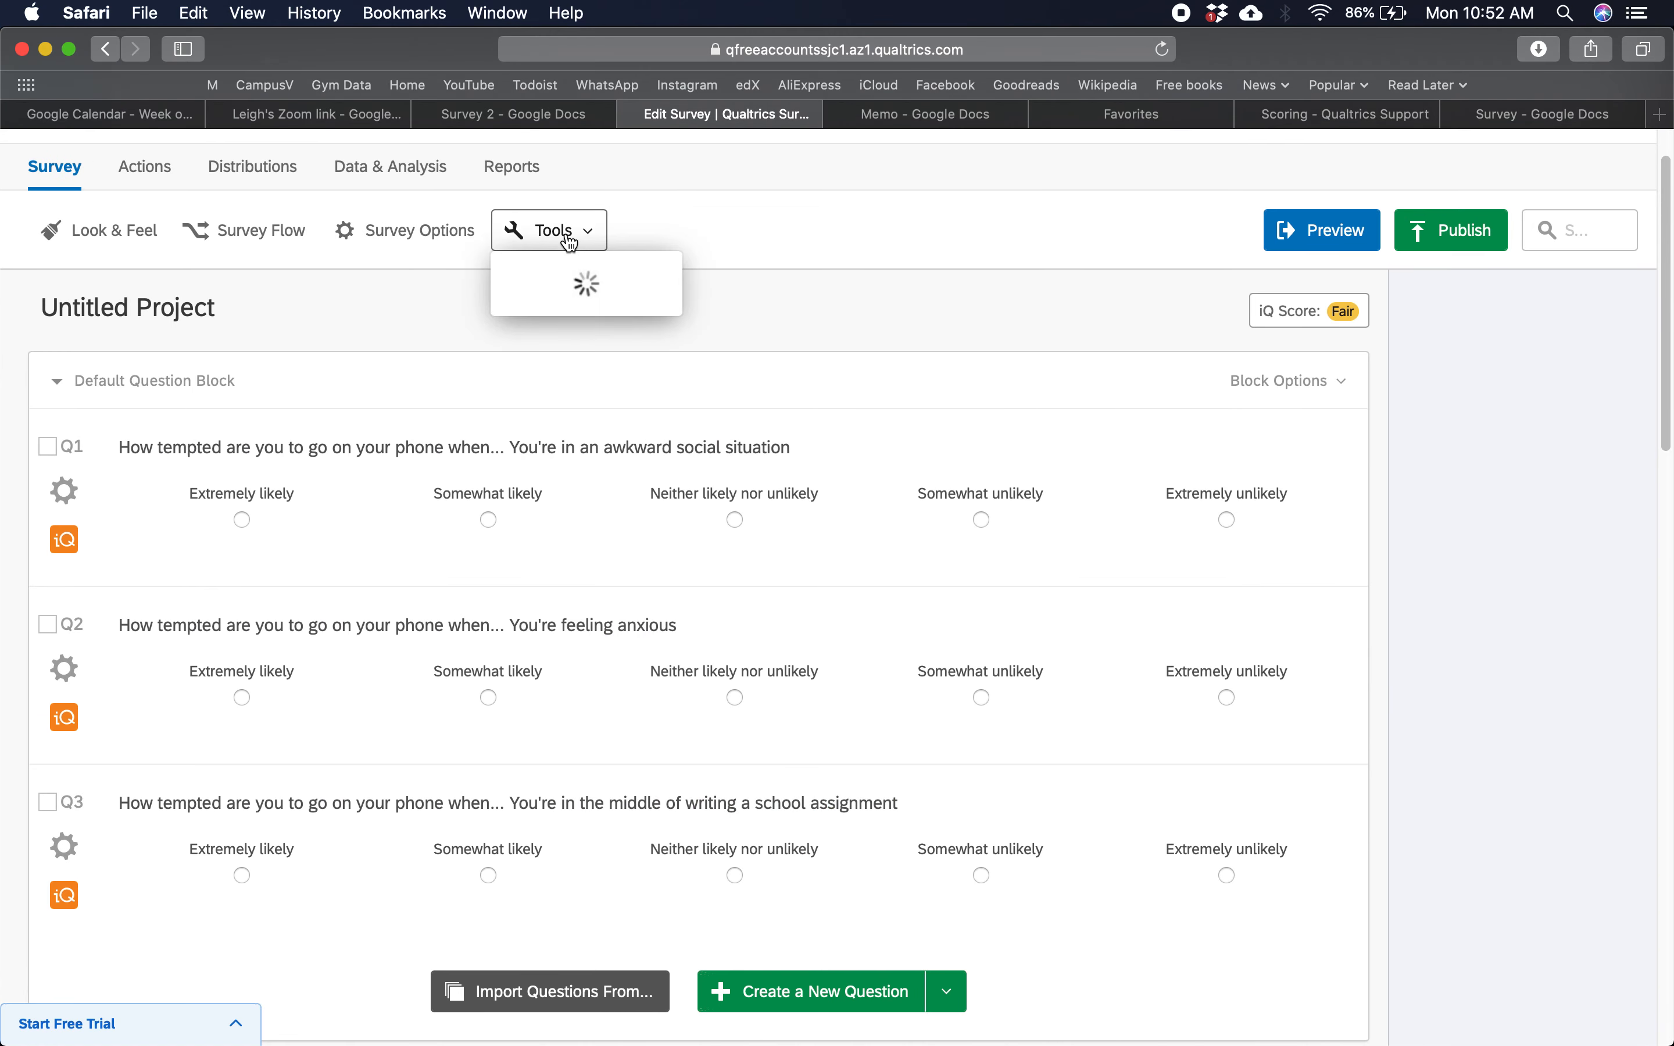
{"action": "left_click", "coordinate": [647, 569]}
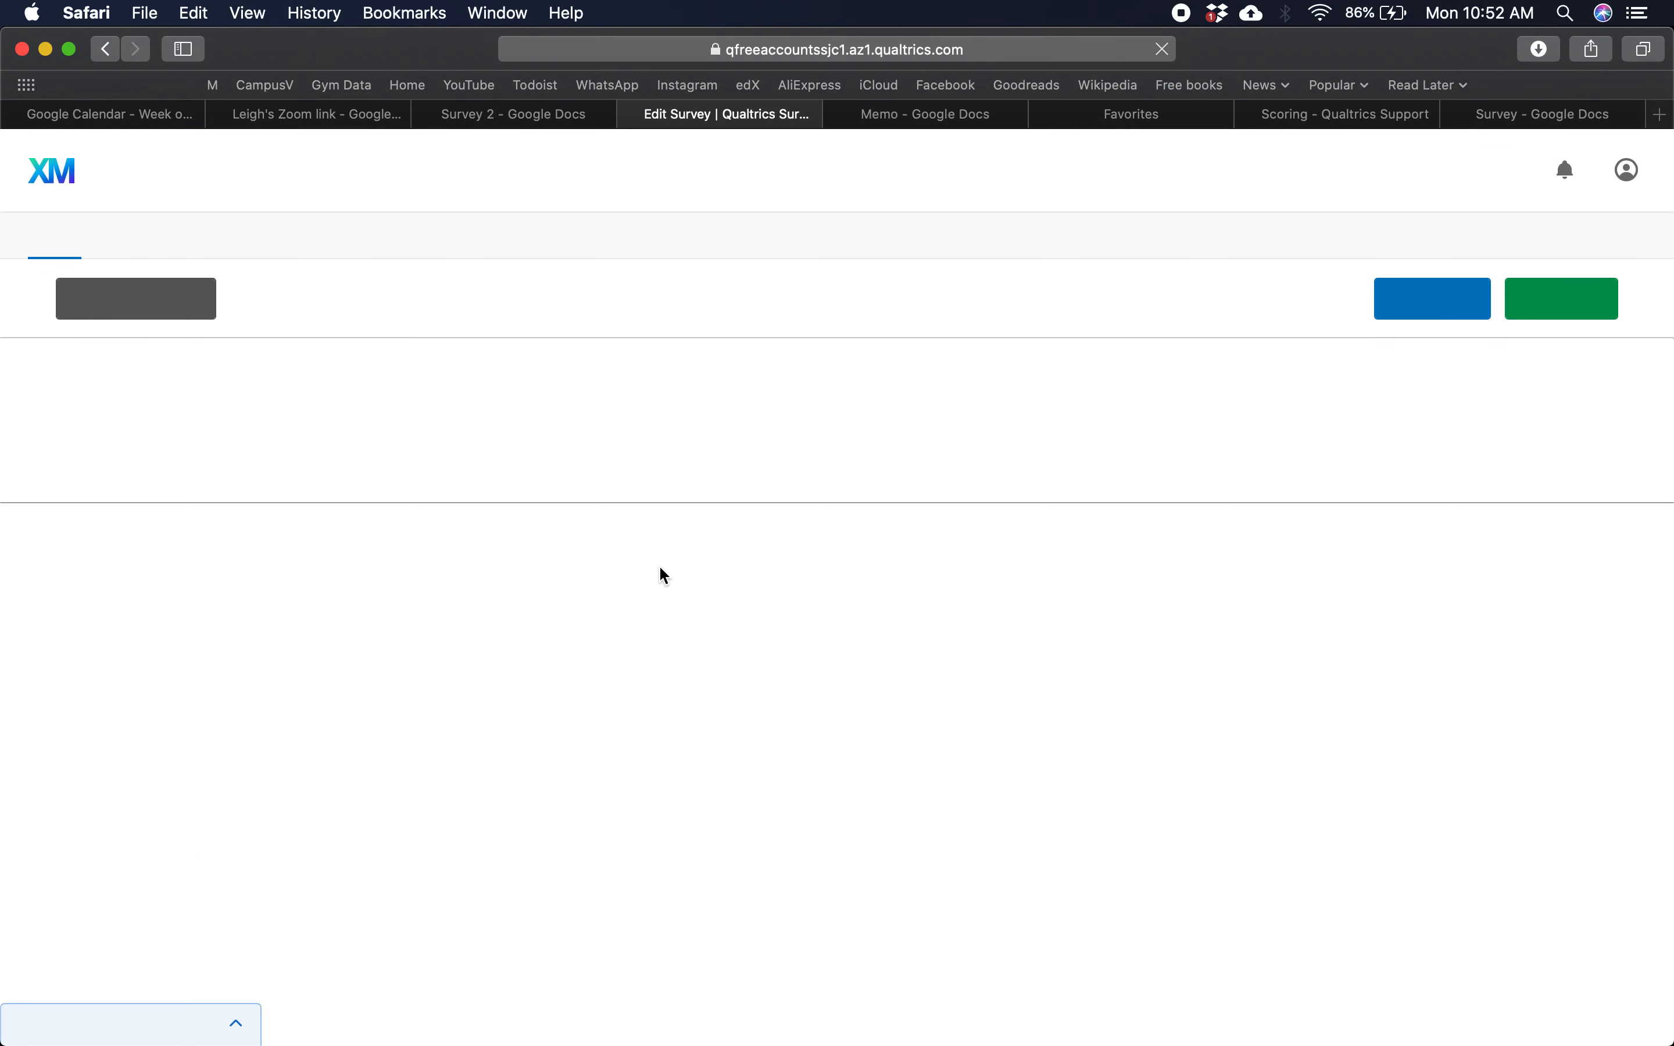
{"action": "scroll", "coordinate": [310, 373], "scroll_direction": "down", "scroll_amount": 5}
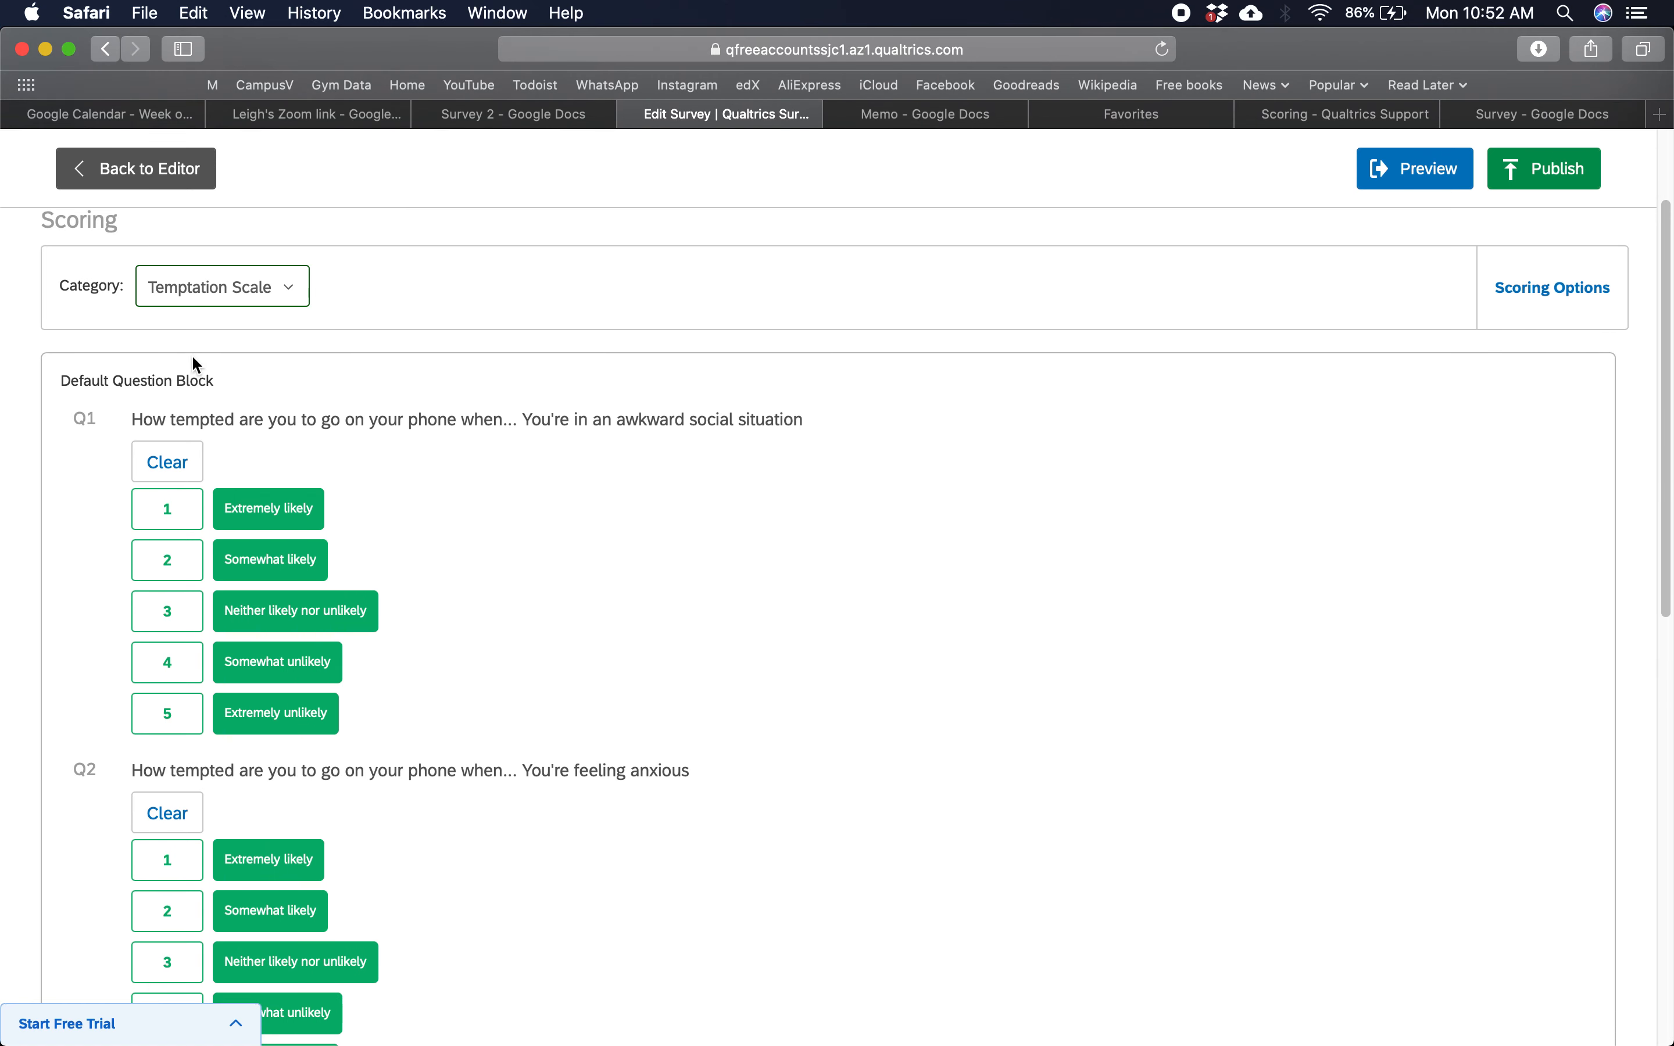
- Add a new scoring category named "Emotion Scale" in the category manager
{"action": "scroll", "coordinate": [274, 291], "scroll_direction": "up", "scroll_amount": 3}
{"action": "left_click", "coordinate": [284, 355]}
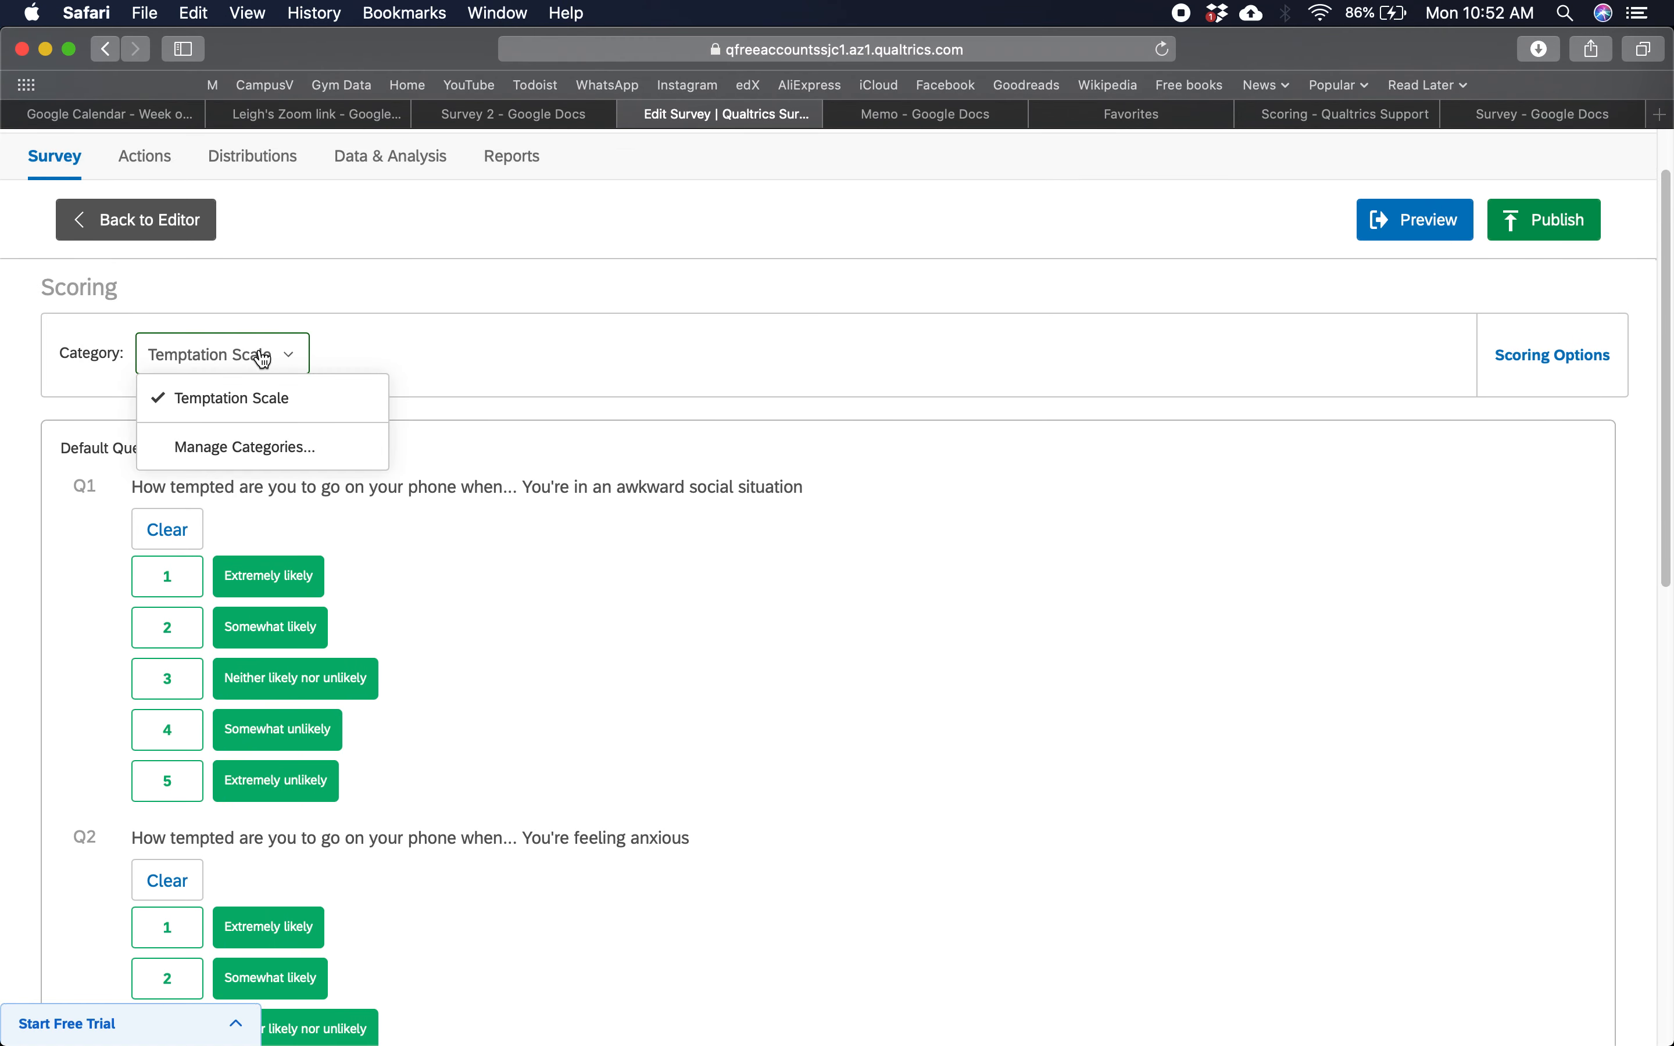
{"action": "left_click", "coordinate": [257, 414]}
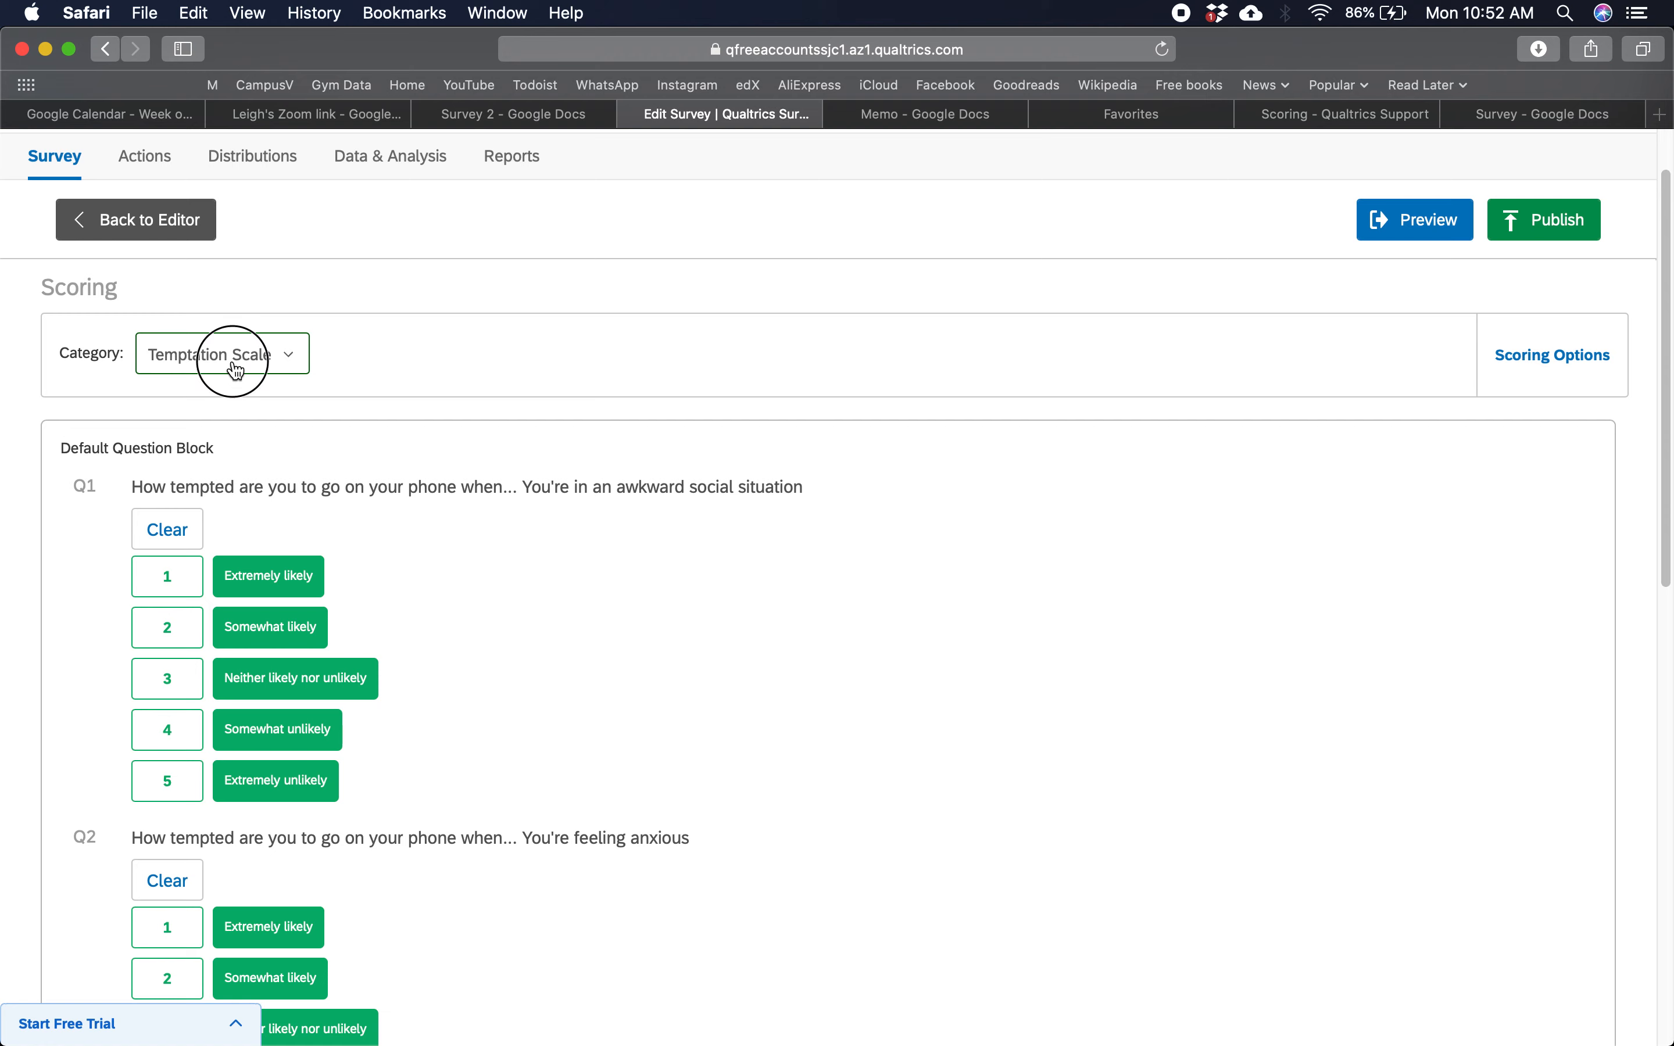
{"action": "left_click", "coordinate": [233, 359]}
{"action": "left_click", "coordinate": [244, 448]}
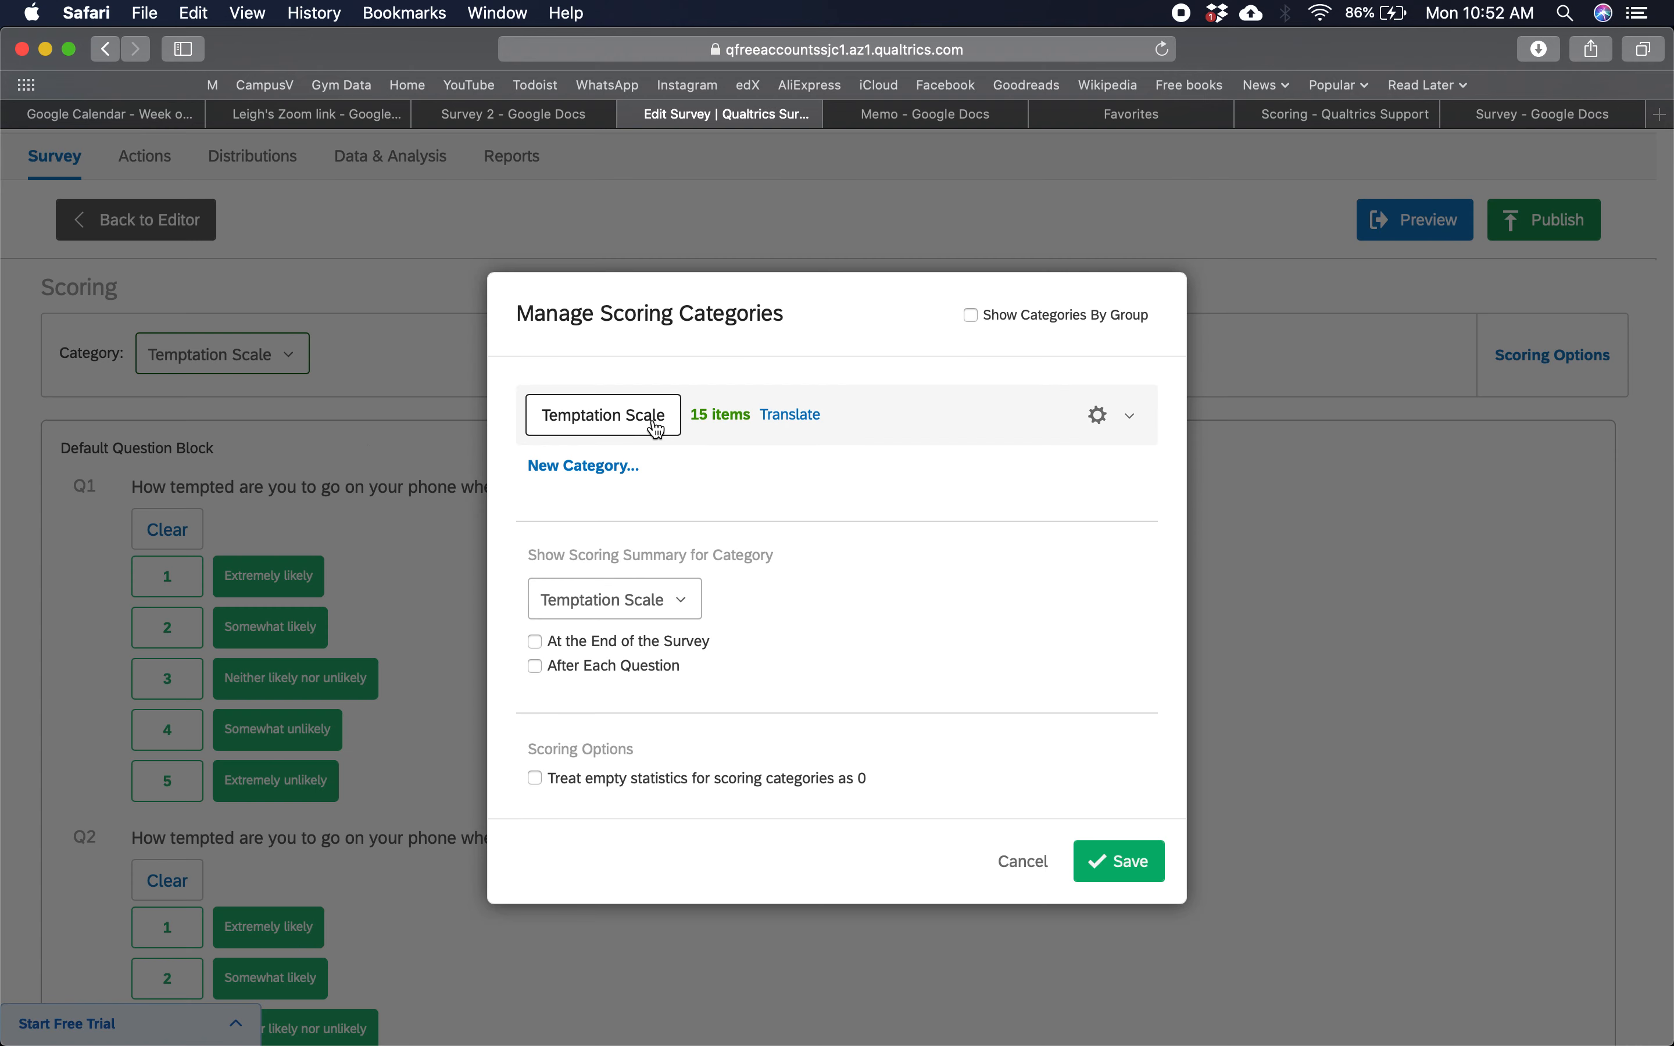
{"action": "left_click", "coordinate": [584, 465]}
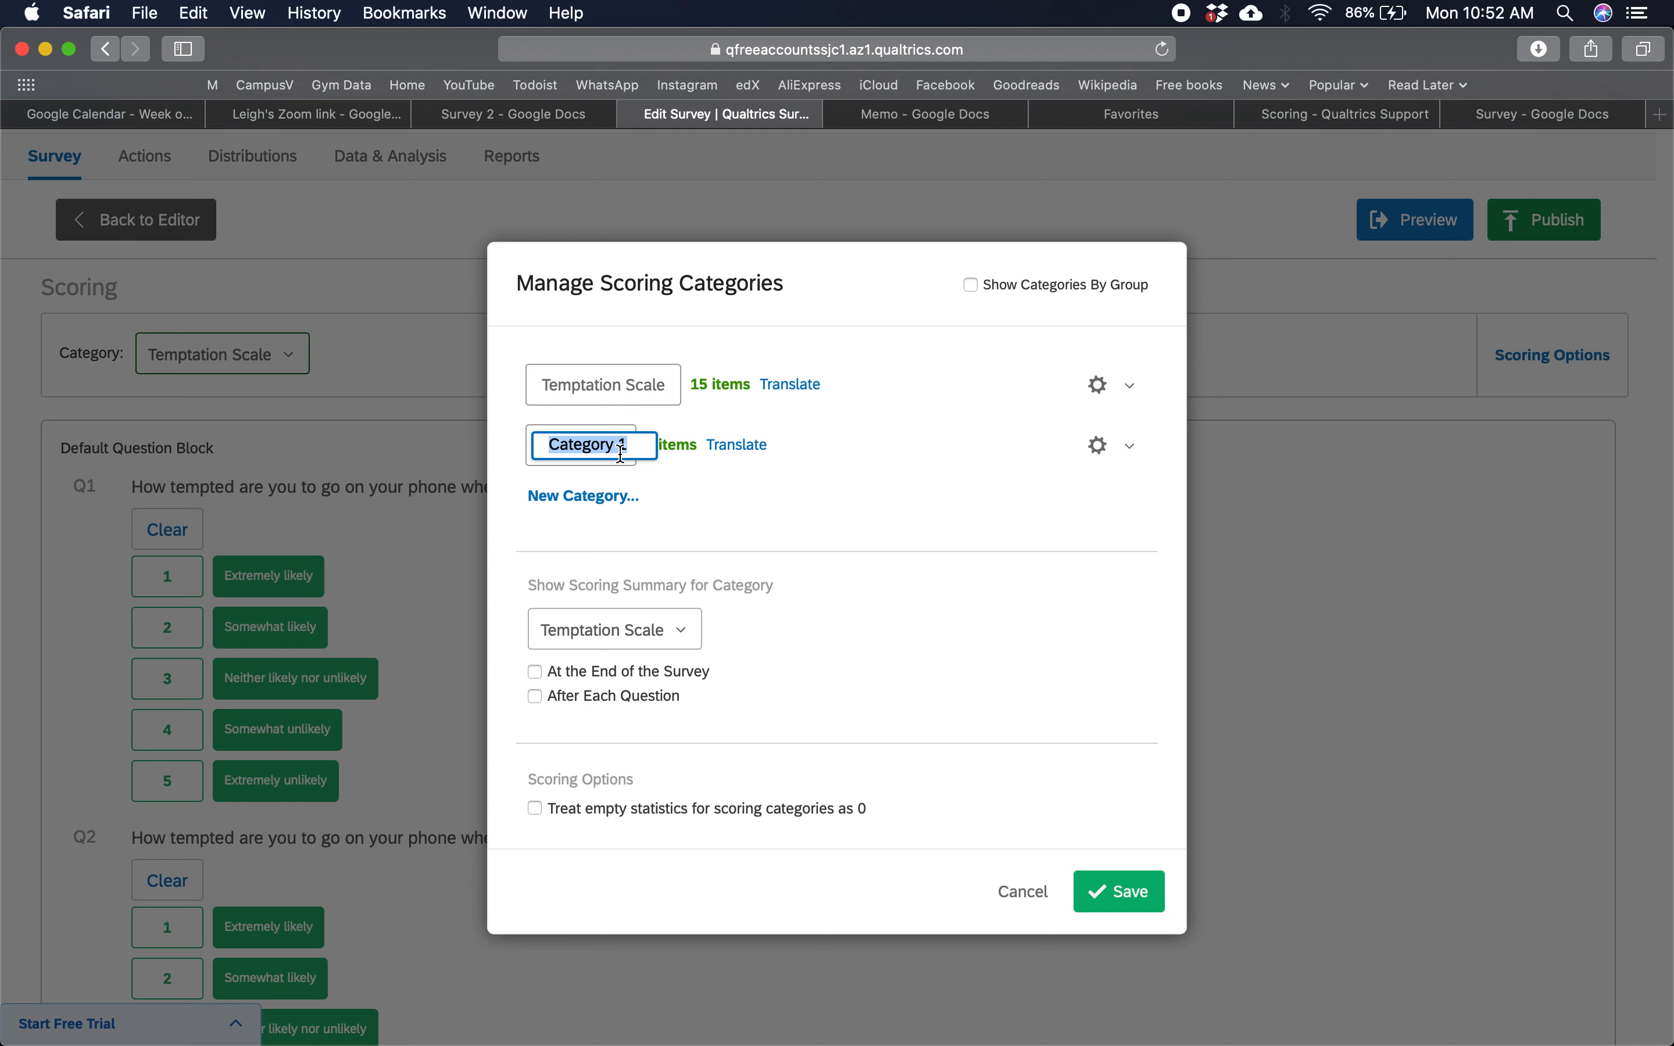
{"action": "type", "text": "Emotion Scale"}
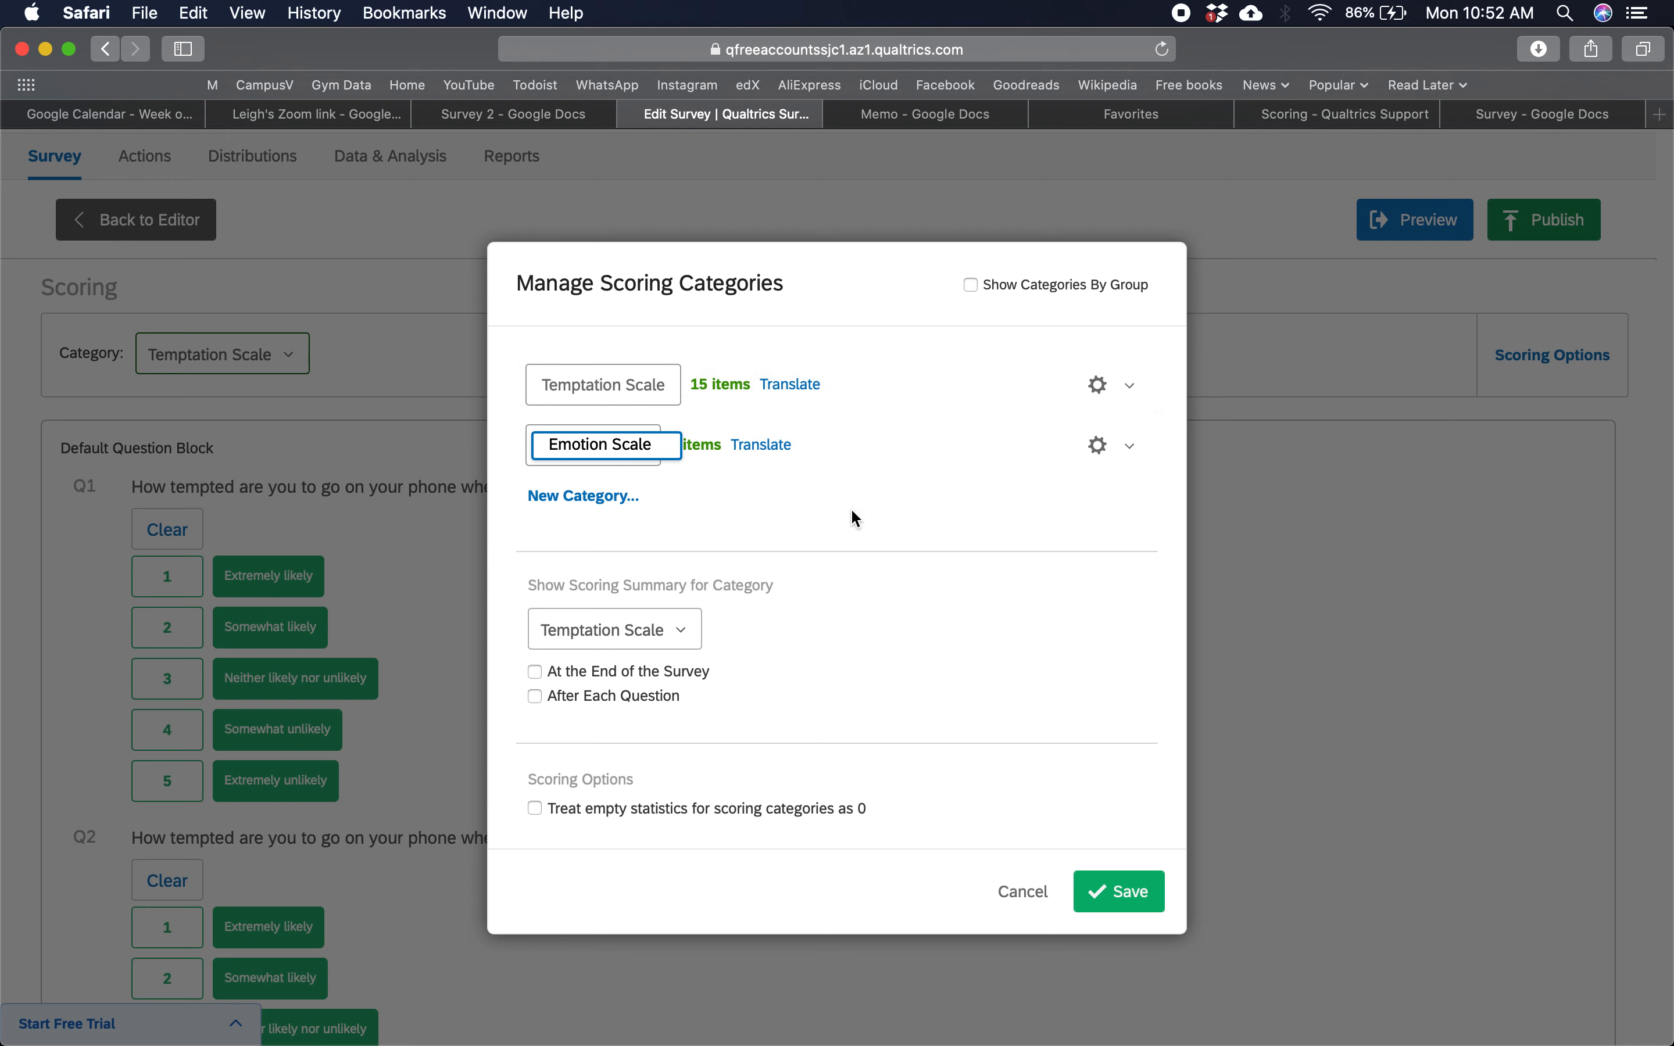
{"action": "left_click", "coordinate": [711, 487]}
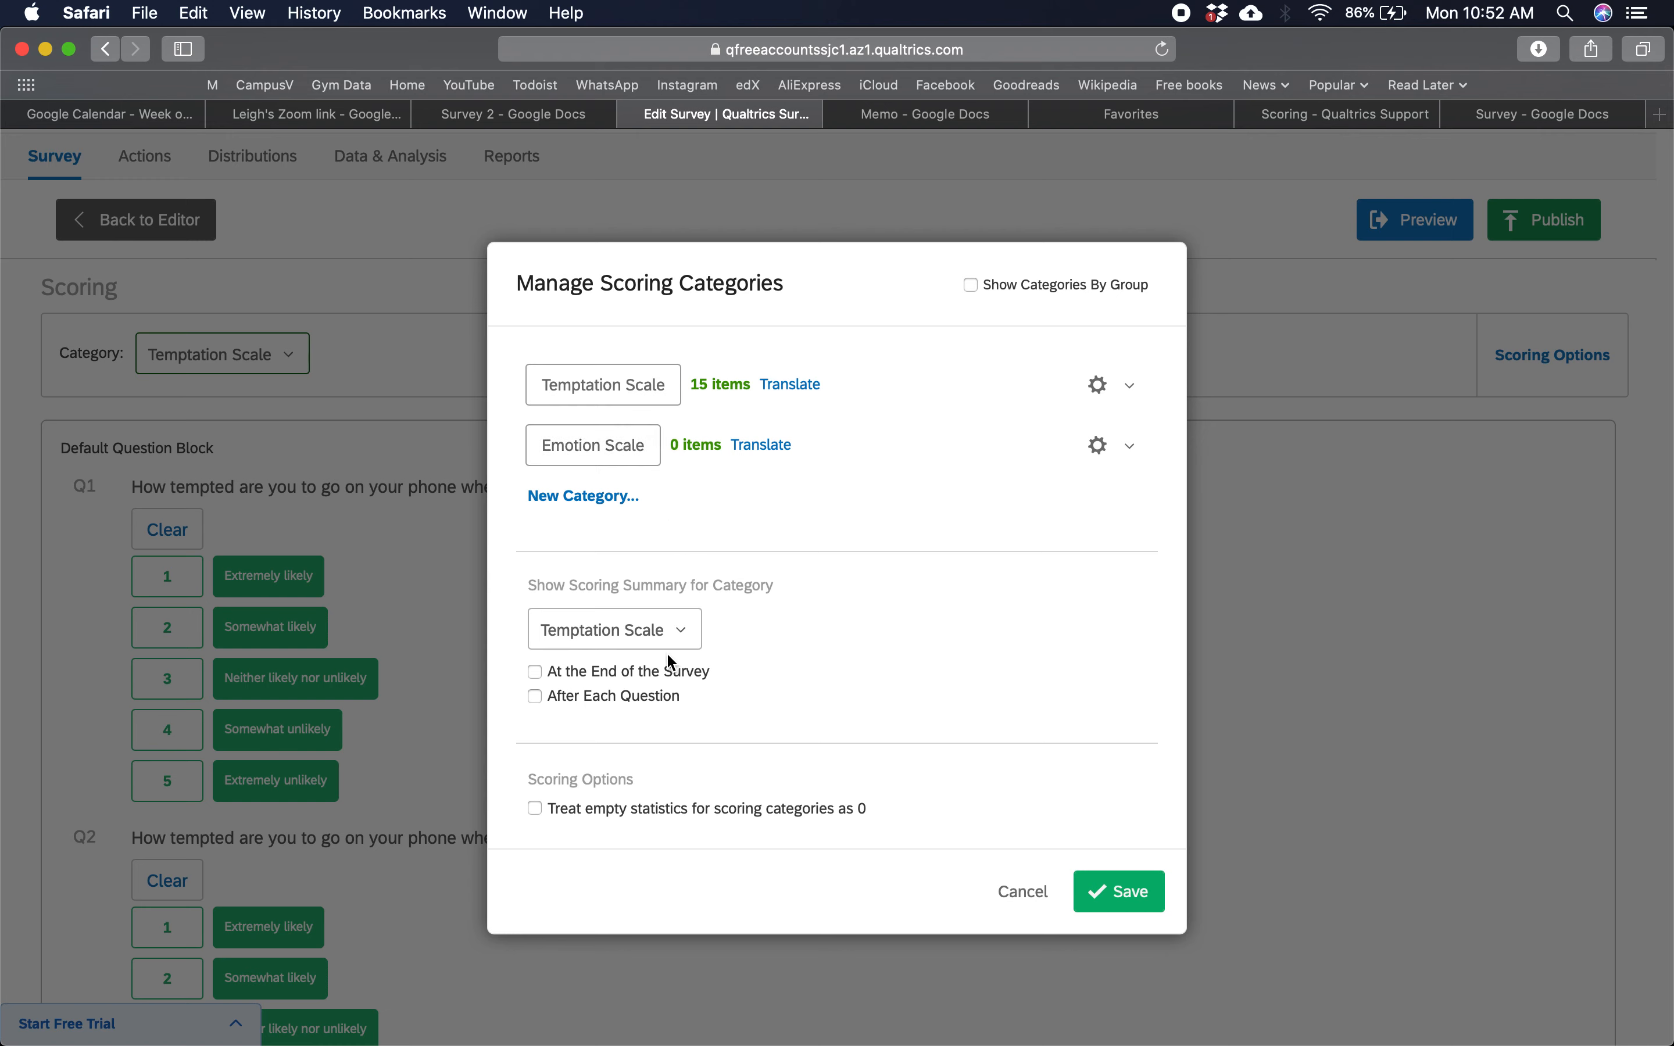
- Keep Temptation Scale as the scoring summary category and save the scoring categories
{"action": "left_click", "coordinate": [666, 633]}
{"action": "left_click", "coordinate": [644, 704]}
{"action": "left_click", "coordinate": [613, 643]}
{"action": "left_click", "coordinate": [626, 675]}
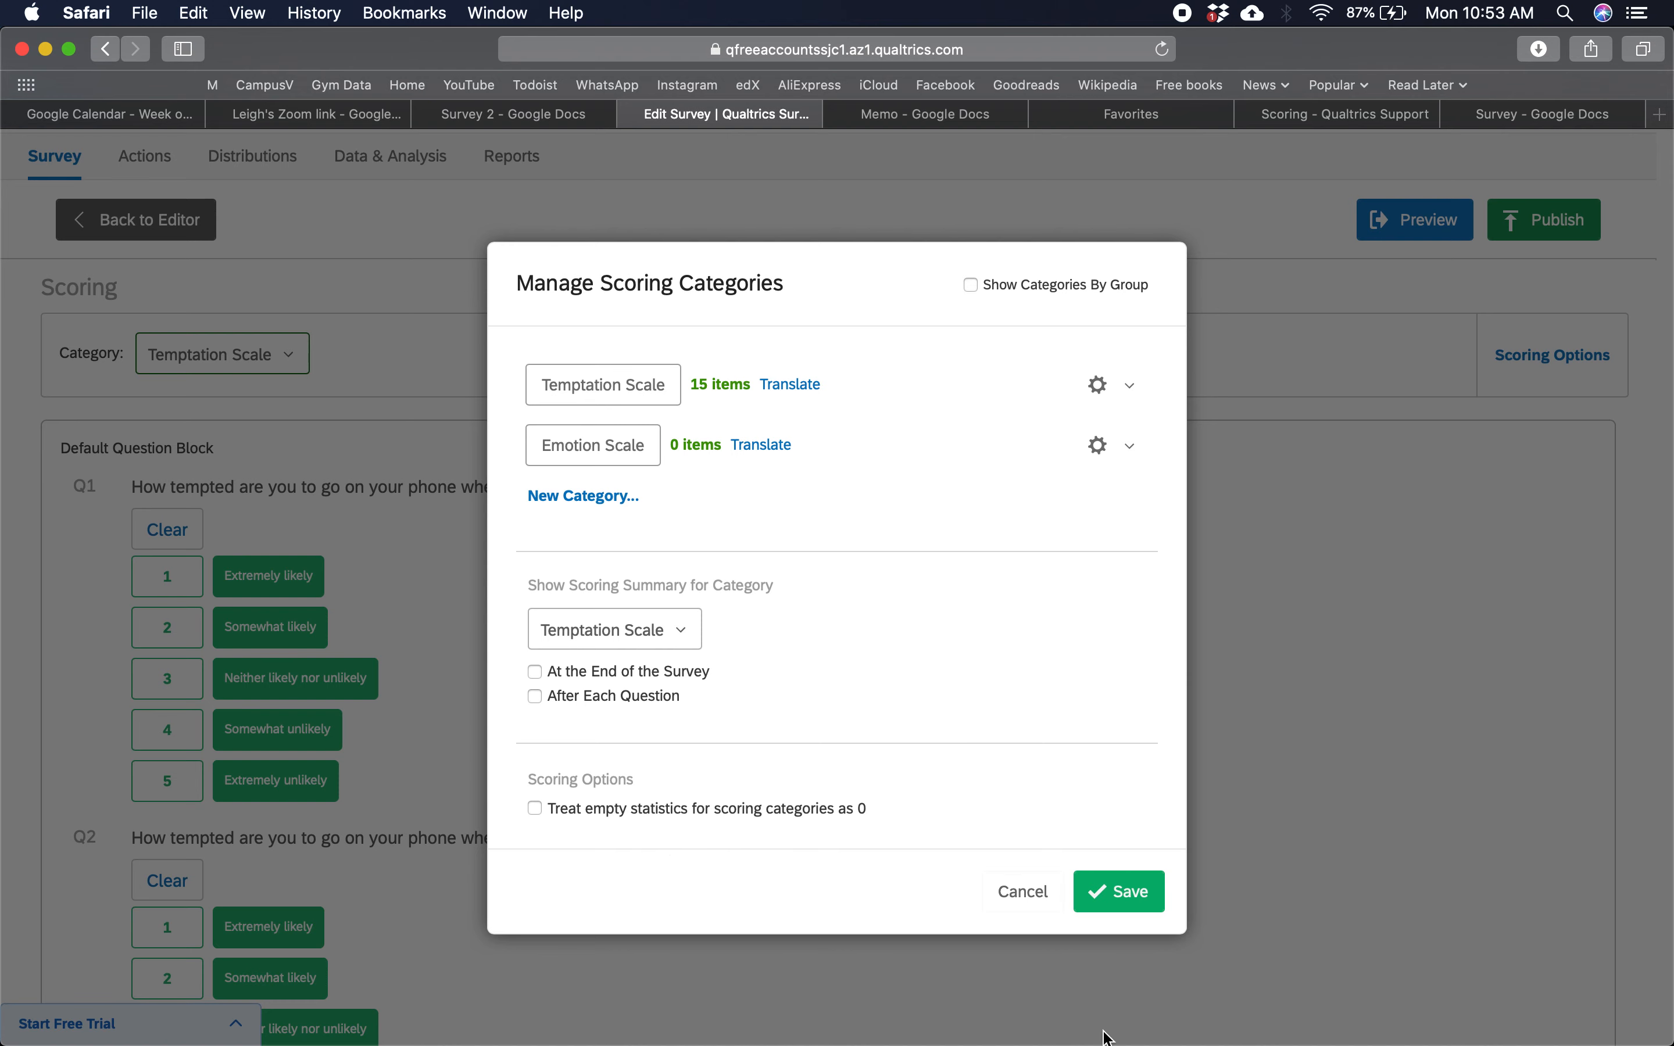
{"action": "left_click", "coordinate": [1122, 891]}
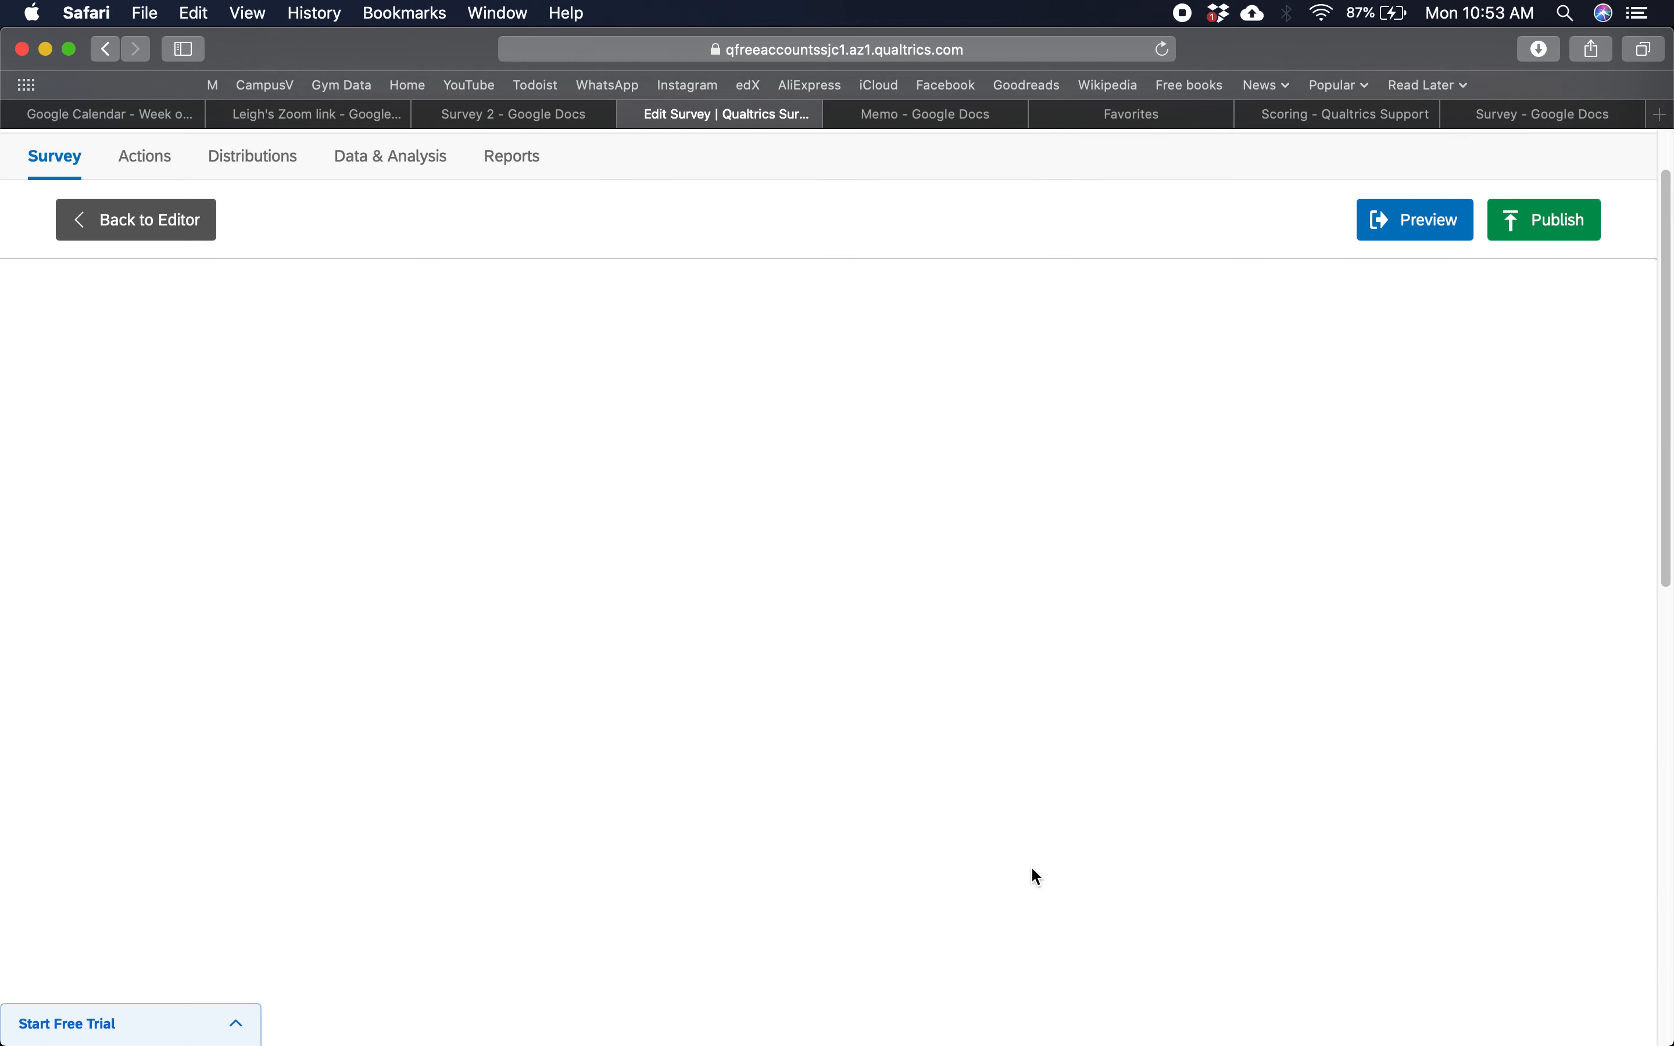
- Switch the displayed scoring category to Emotion Scale
{"action": "scroll", "coordinate": [321, 560], "scroll_direction": "down", "scroll_amount": 10}
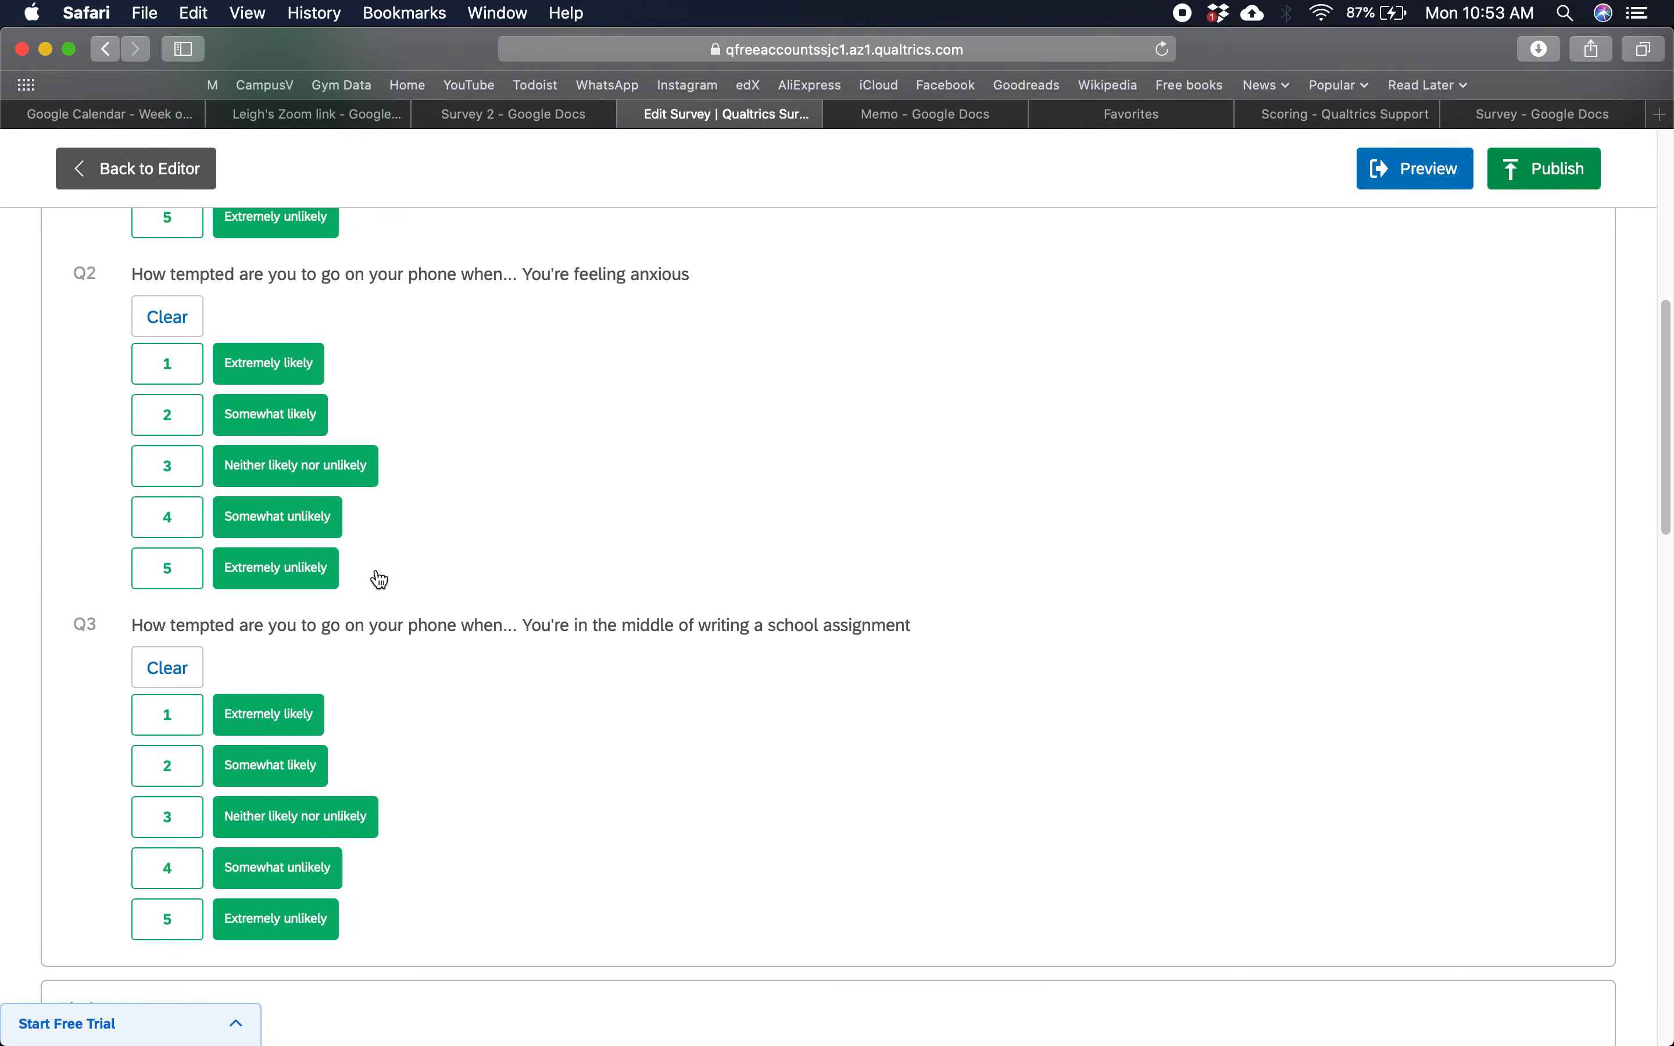
{"action": "scroll", "coordinate": [276, 589], "scroll_direction": "down", "scroll_amount": 6}
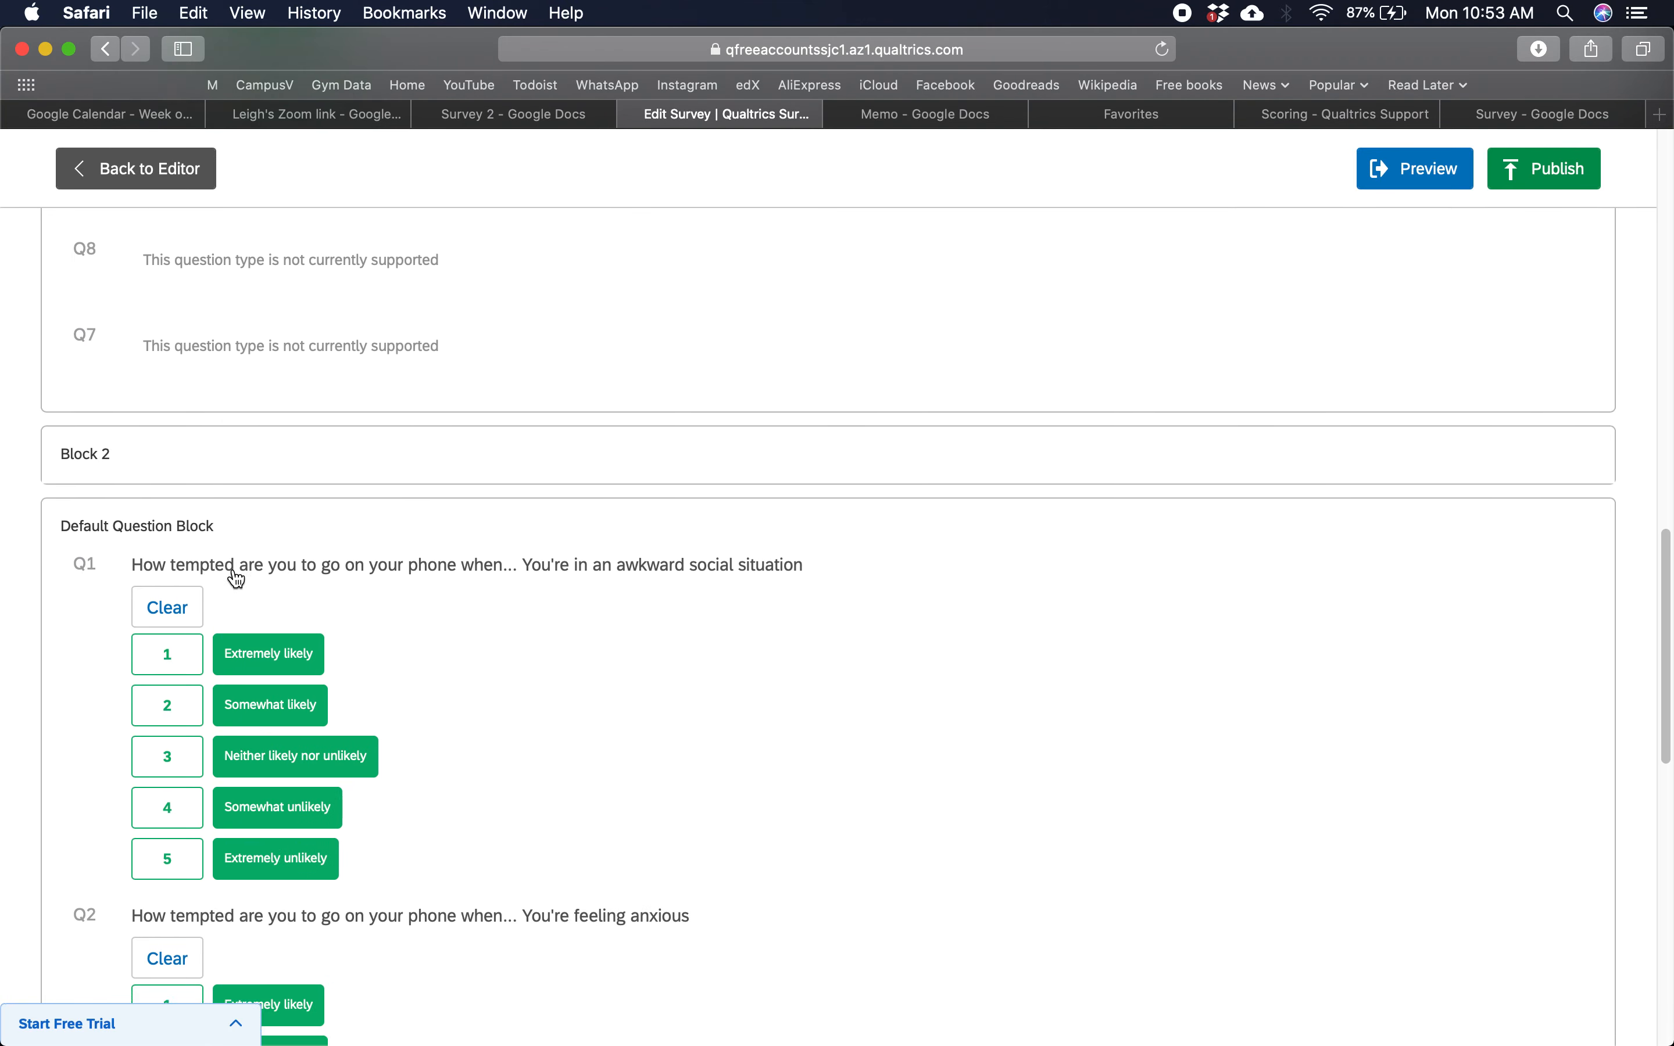
{"action": "scroll", "coordinate": [236, 580], "scroll_direction": "down", "scroll_amount": 12}
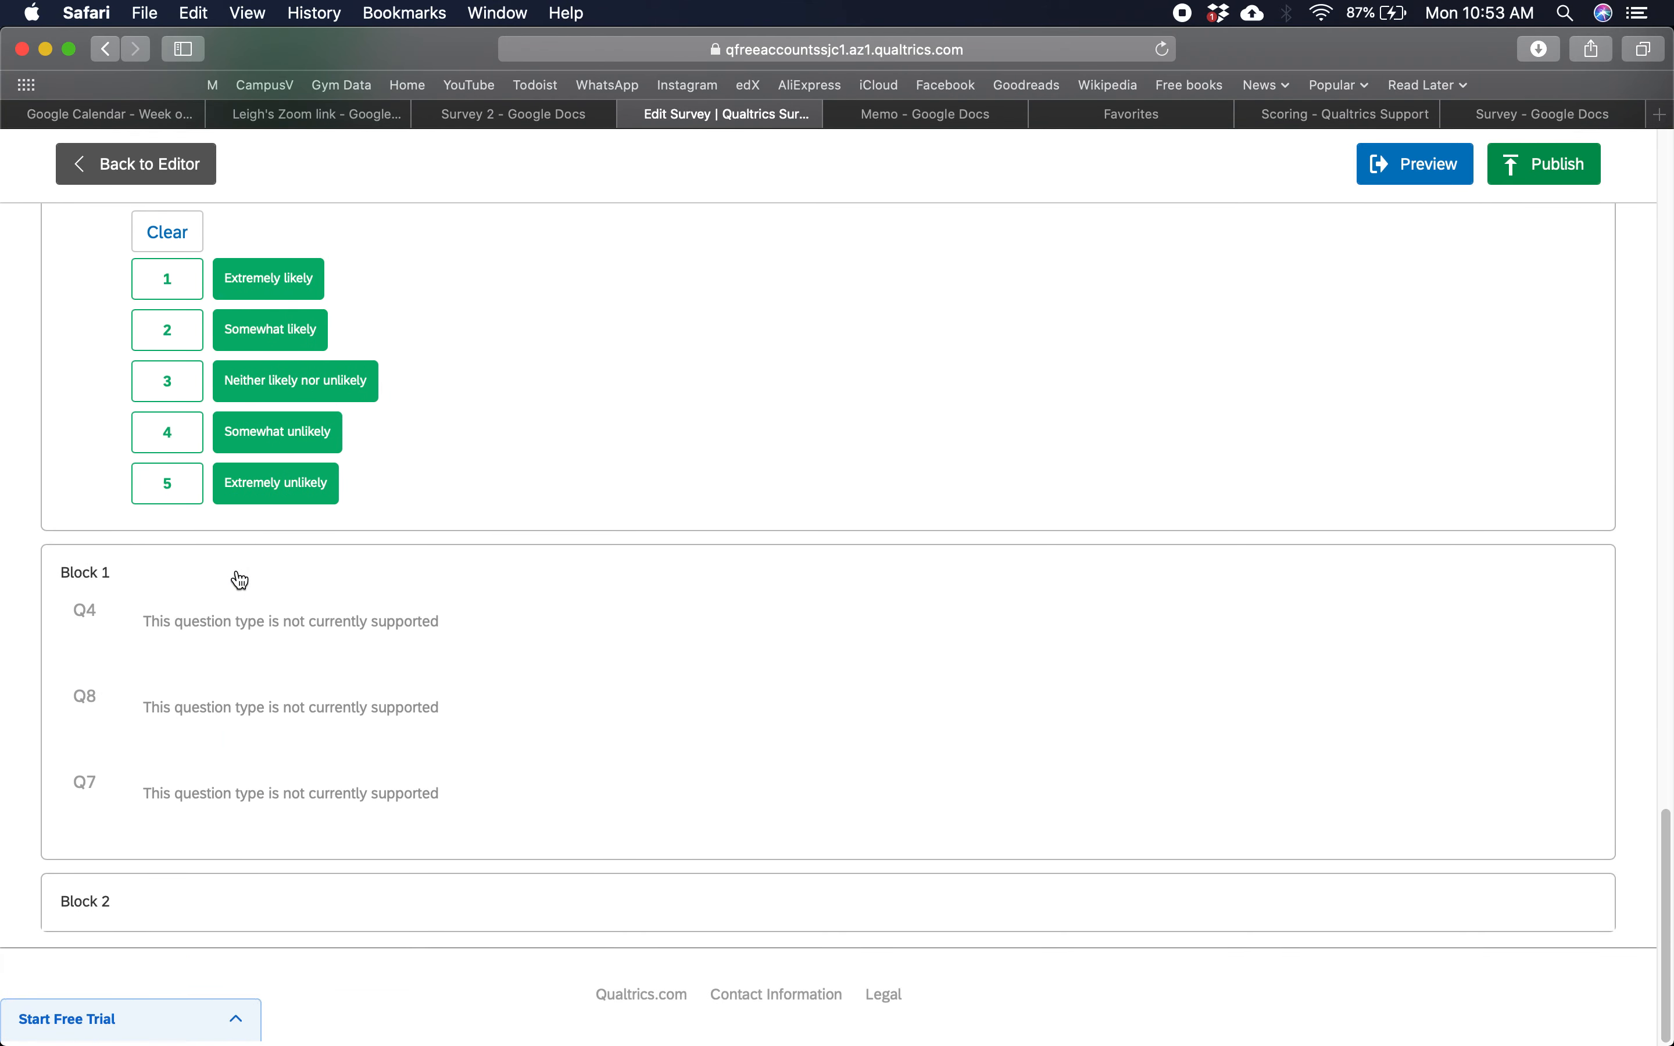
{"action": "scroll", "coordinate": [242, 571], "scroll_direction": "up", "scroll_amount": 15}
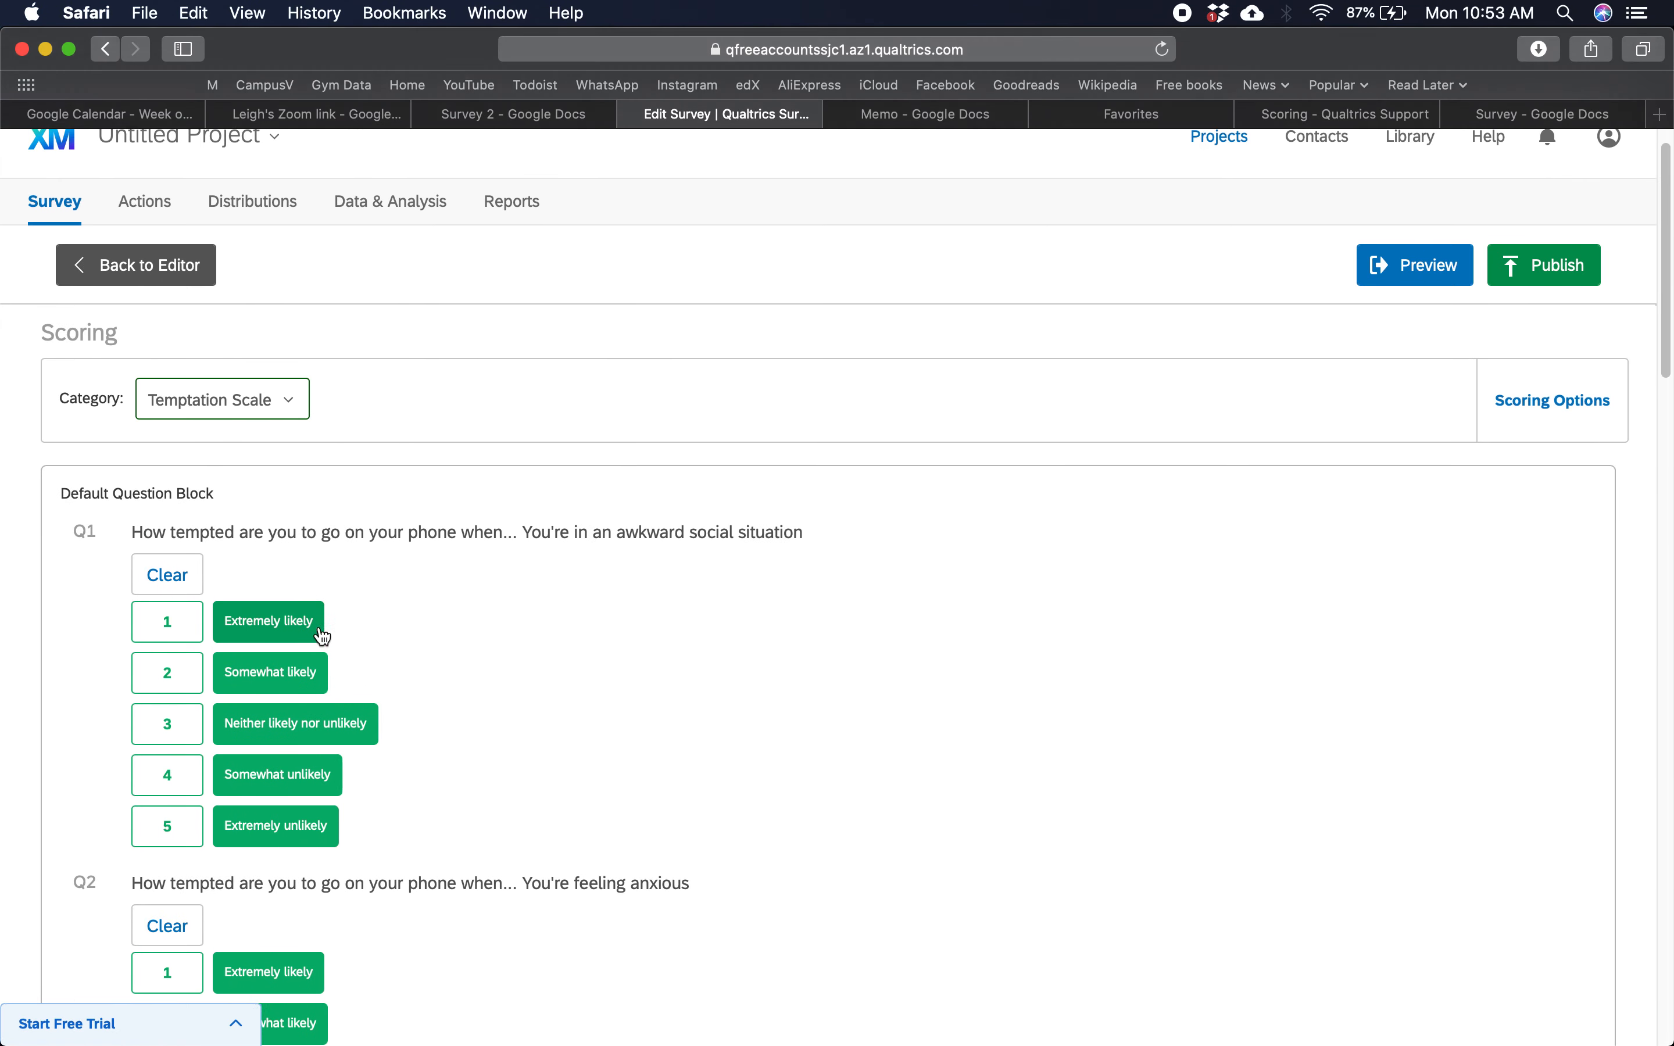
{"action": "scroll", "coordinate": [220, 554], "scroll_direction": "down", "scroll_amount": 3}
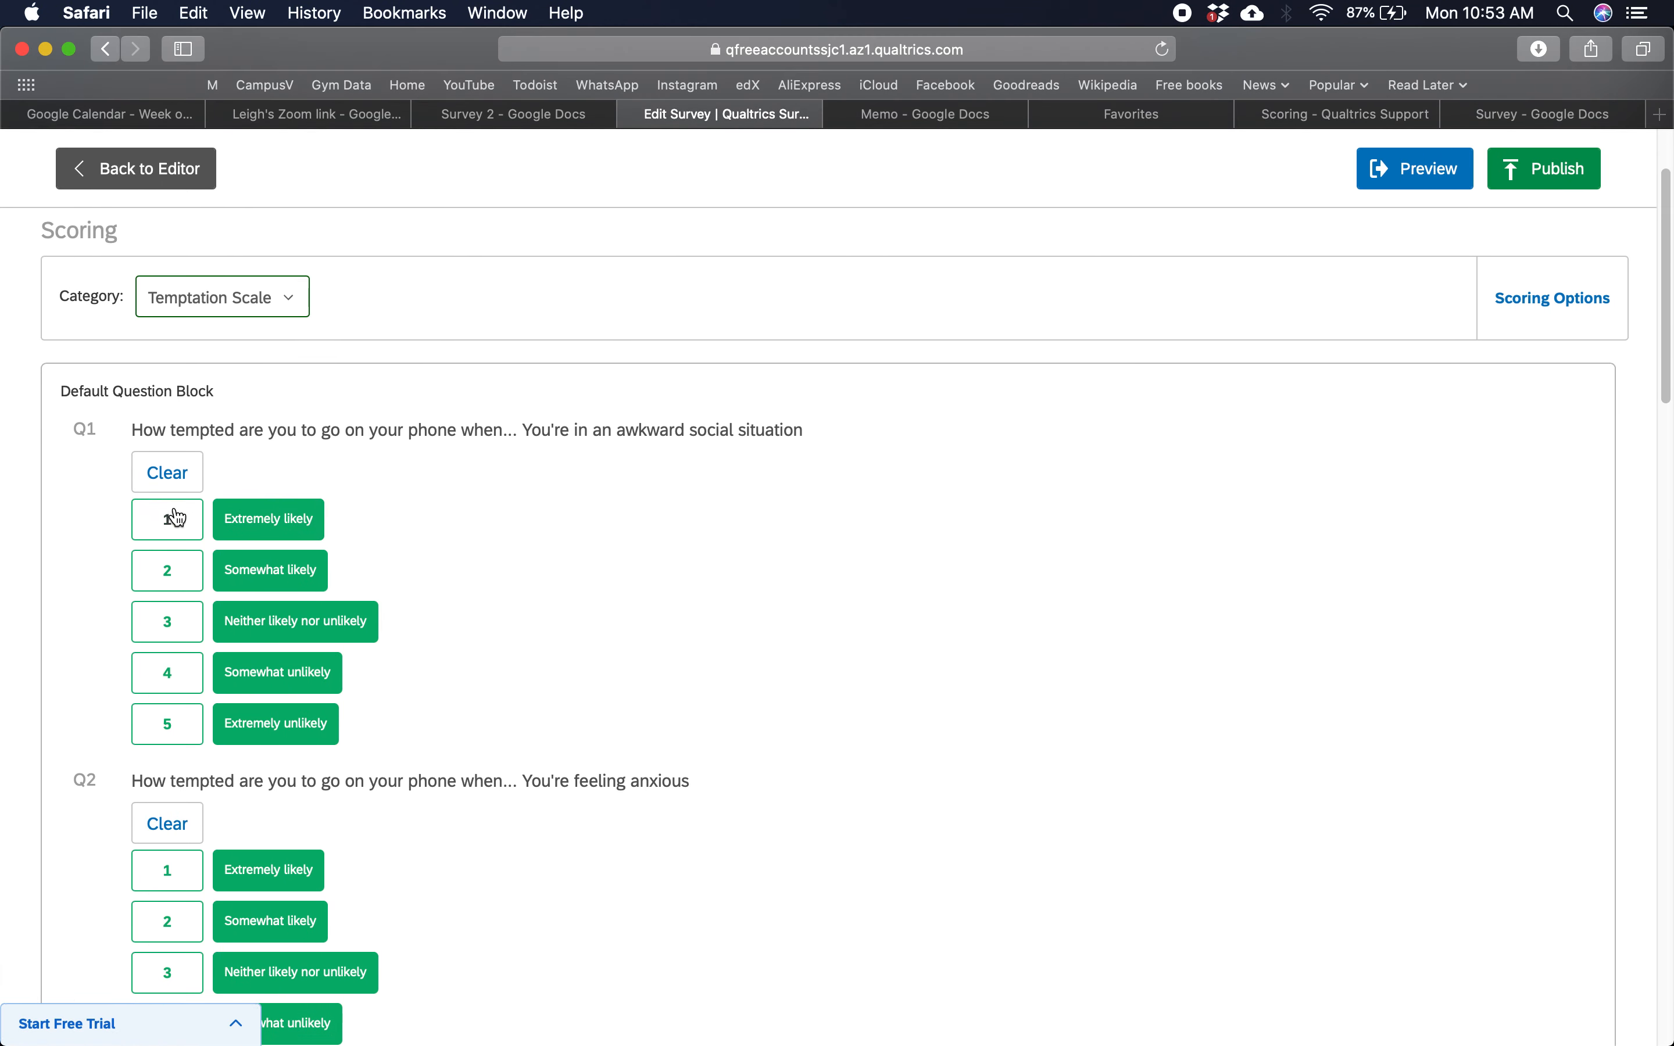
{"action": "left_click", "coordinate": [230, 310]}
{"action": "left_click", "coordinate": [233, 379]}
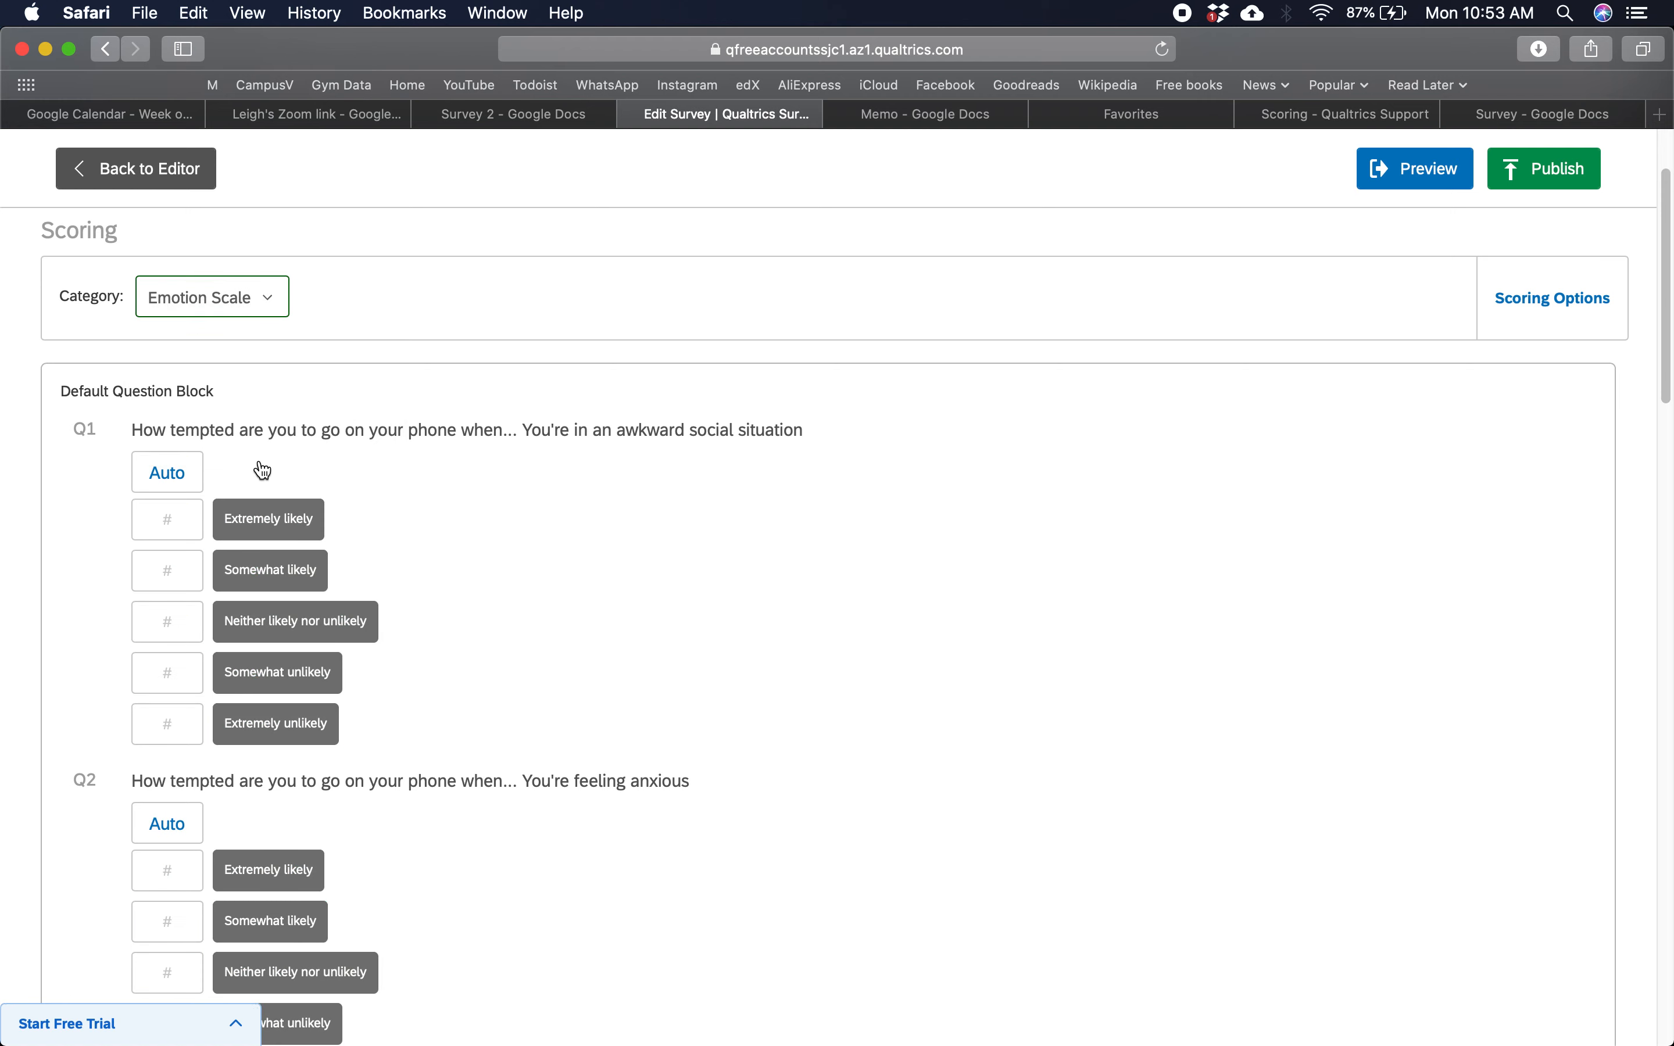
{"action": "scroll", "coordinate": [227, 496], "scroll_direction": "down", "scroll_amount": 1}
{"action": "left_click", "coordinate": [168, 440]}
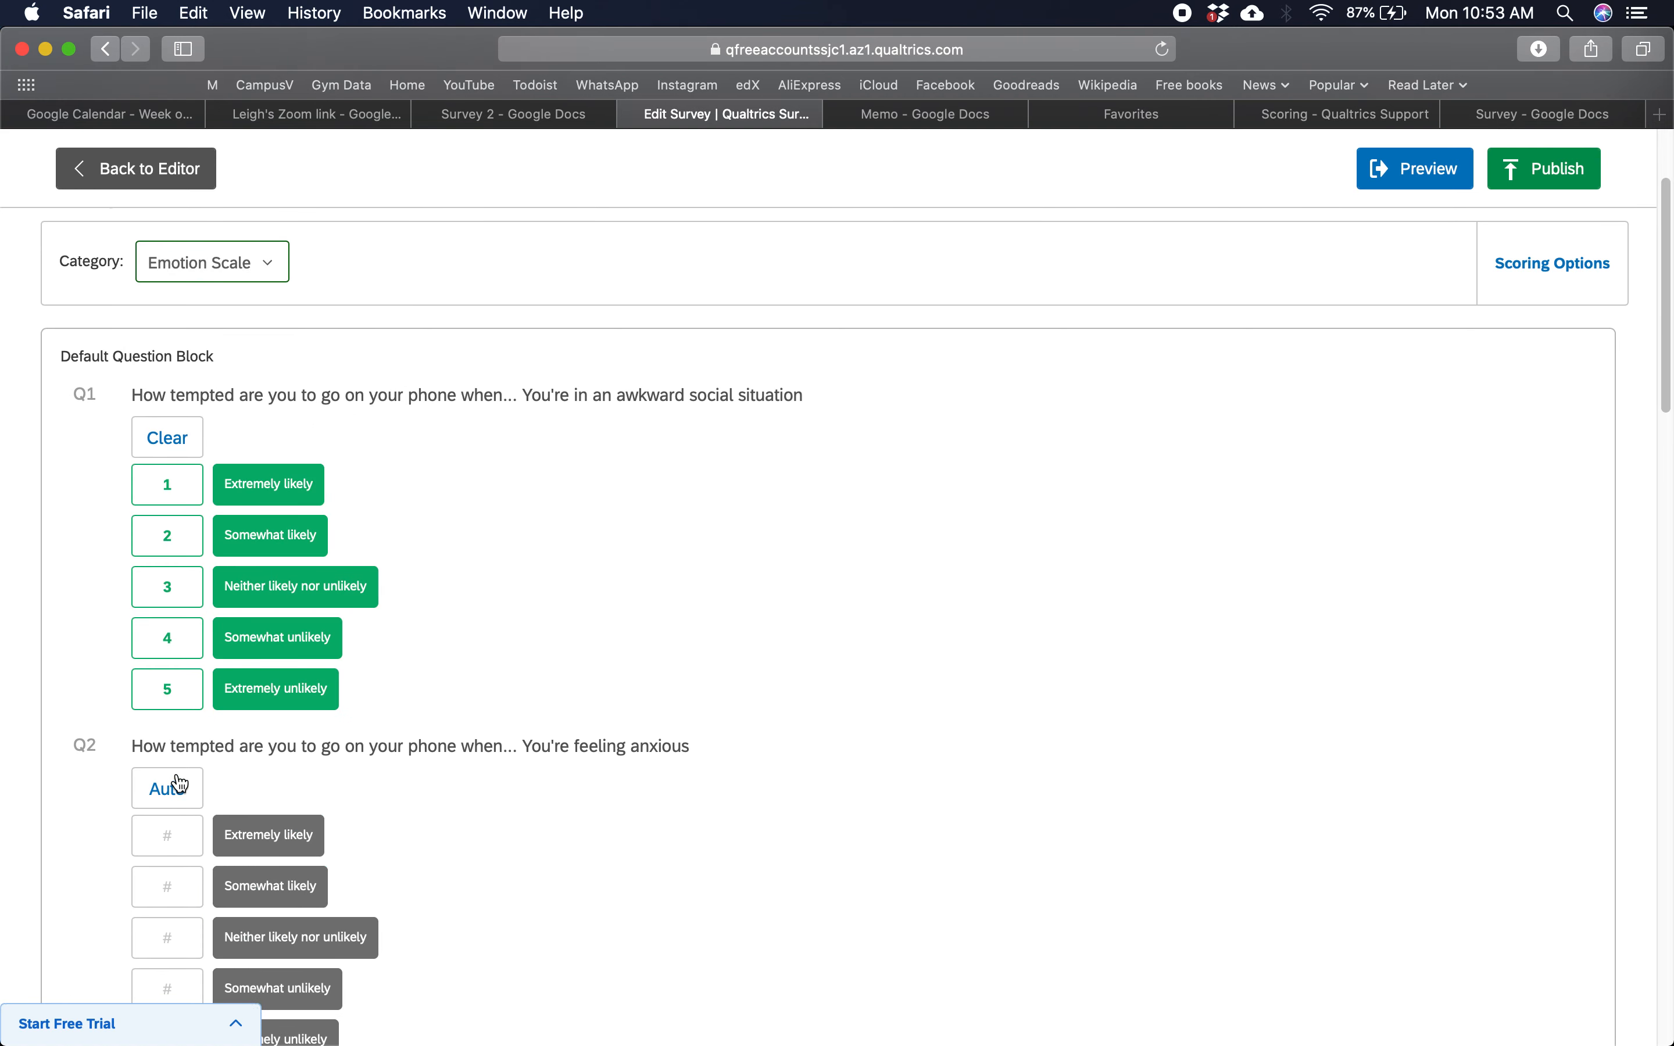
{"action": "left_click", "coordinate": [169, 442]}
{"action": "scroll", "coordinate": [183, 523], "scroll_direction": "down", "scroll_amount": 5}
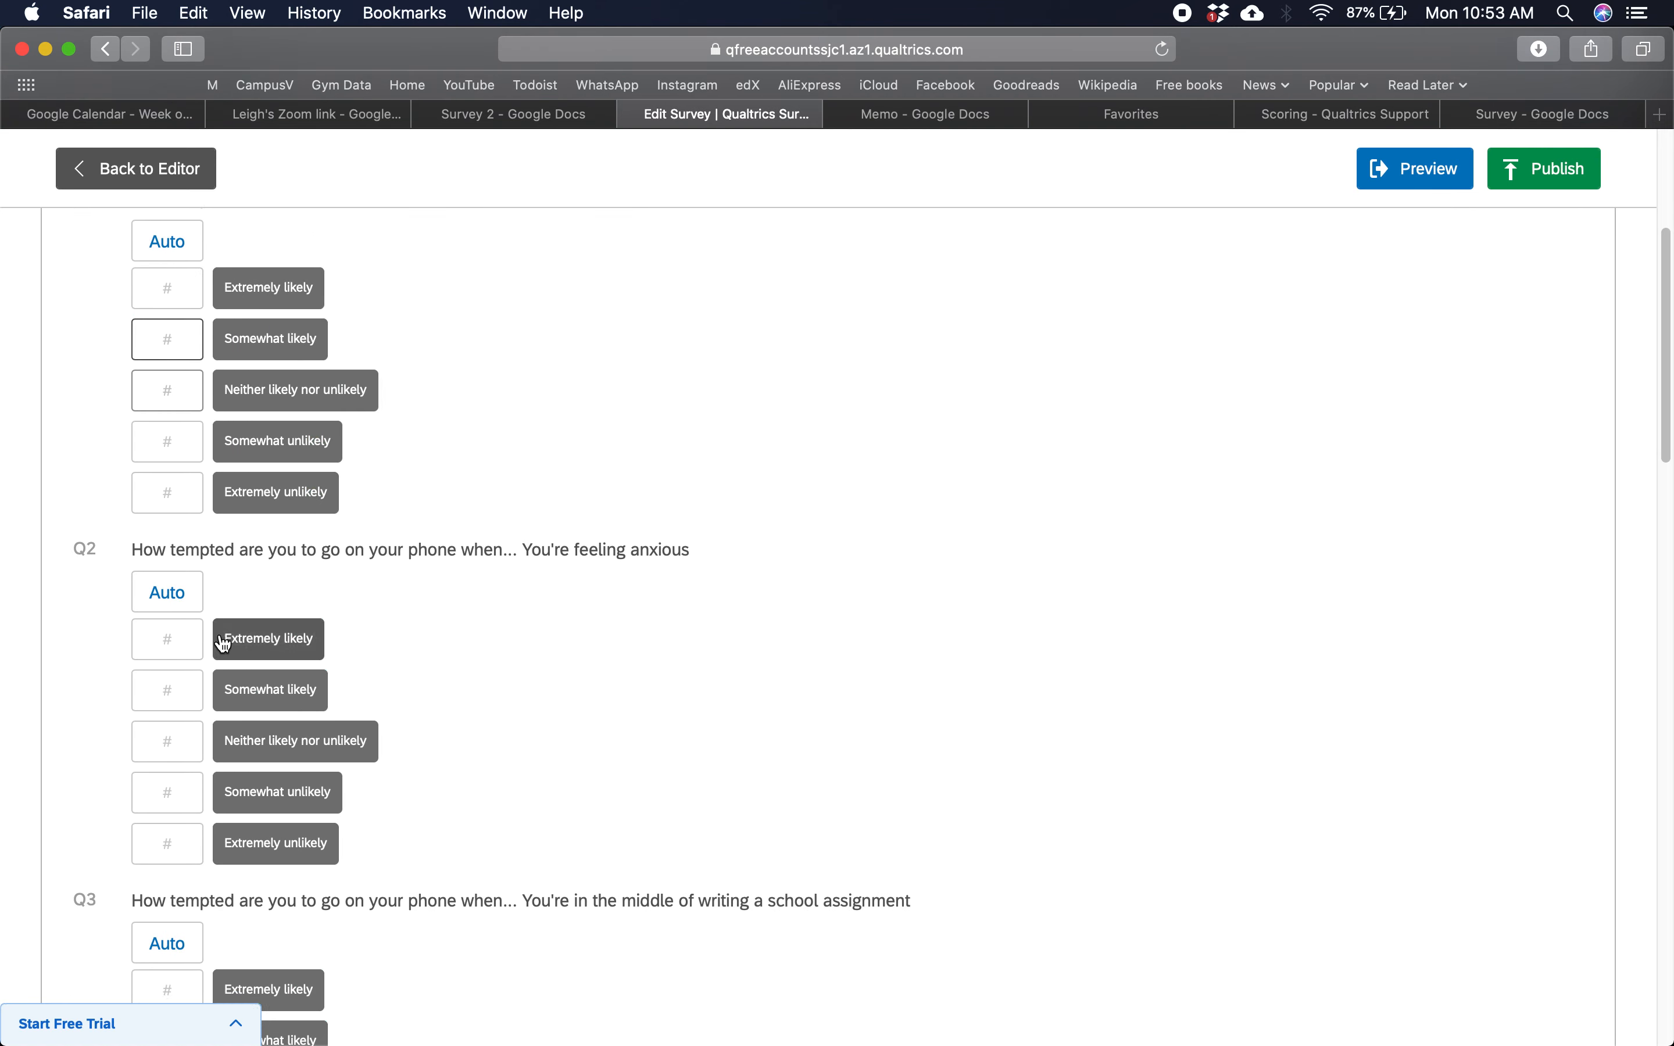
{"action": "scroll", "coordinate": [205, 934], "scroll_direction": "down", "scroll_amount": 5}
{"action": "scroll", "coordinate": [210, 457], "scroll_direction": "up", "scroll_amount": 3}
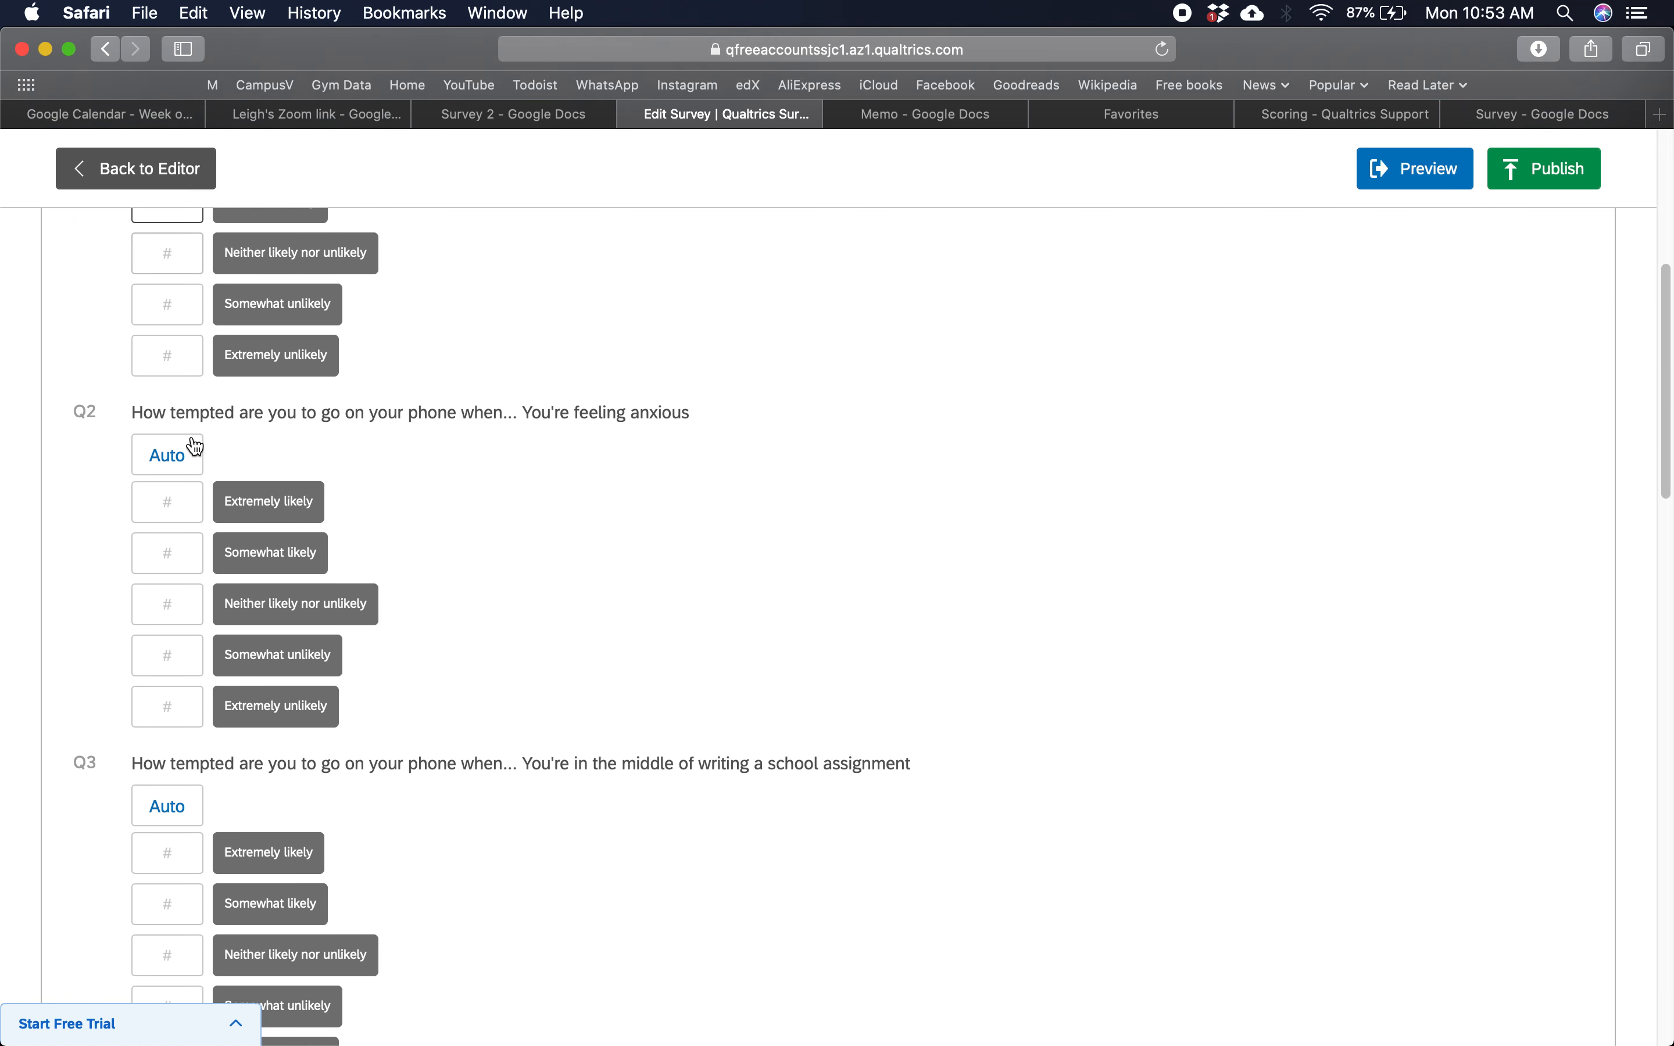
{"action": "left_click", "coordinate": [168, 456]}
{"action": "left_click", "coordinate": [186, 469]}
{"action": "left_click", "coordinate": [185, 468]}
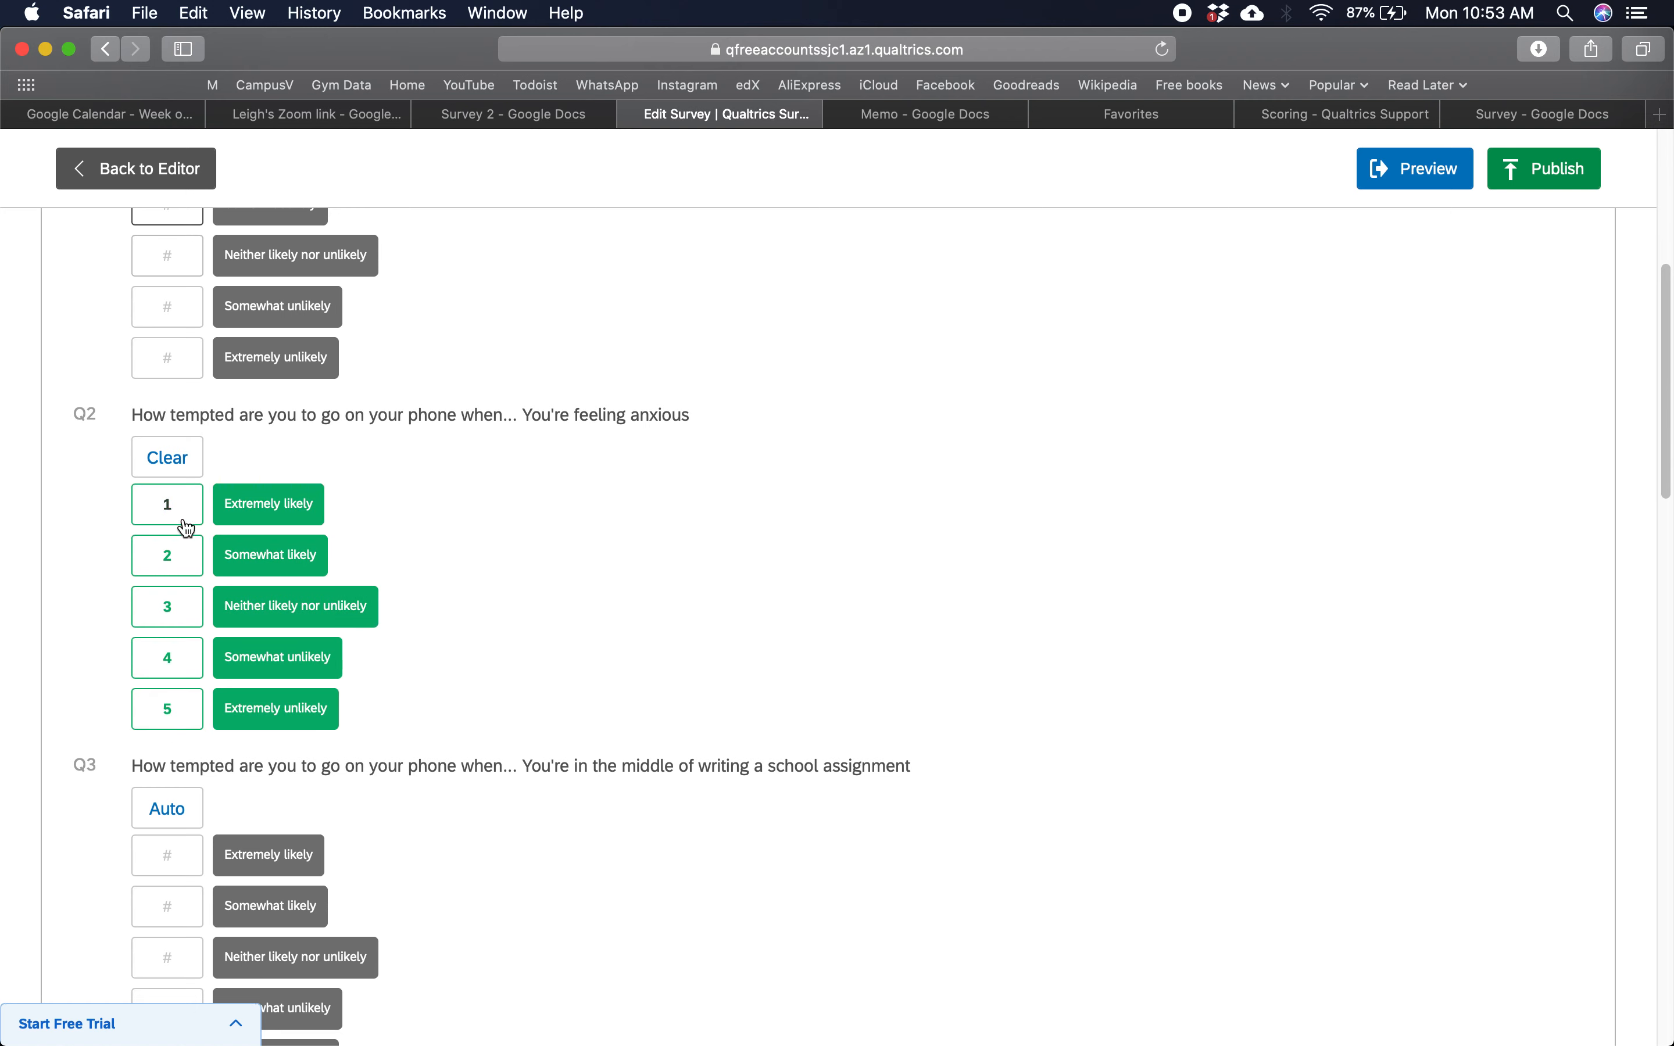
{"action": "left_click", "coordinate": [166, 473]}
- Score Q2's answers in reverse for the Emotion Scale, with 5, 4, 3, 2, 1 running from Extremely likely to Extremely unlikely
{"action": "left_click", "coordinate": [179, 515]}
{"action": "type", "text": "1"}
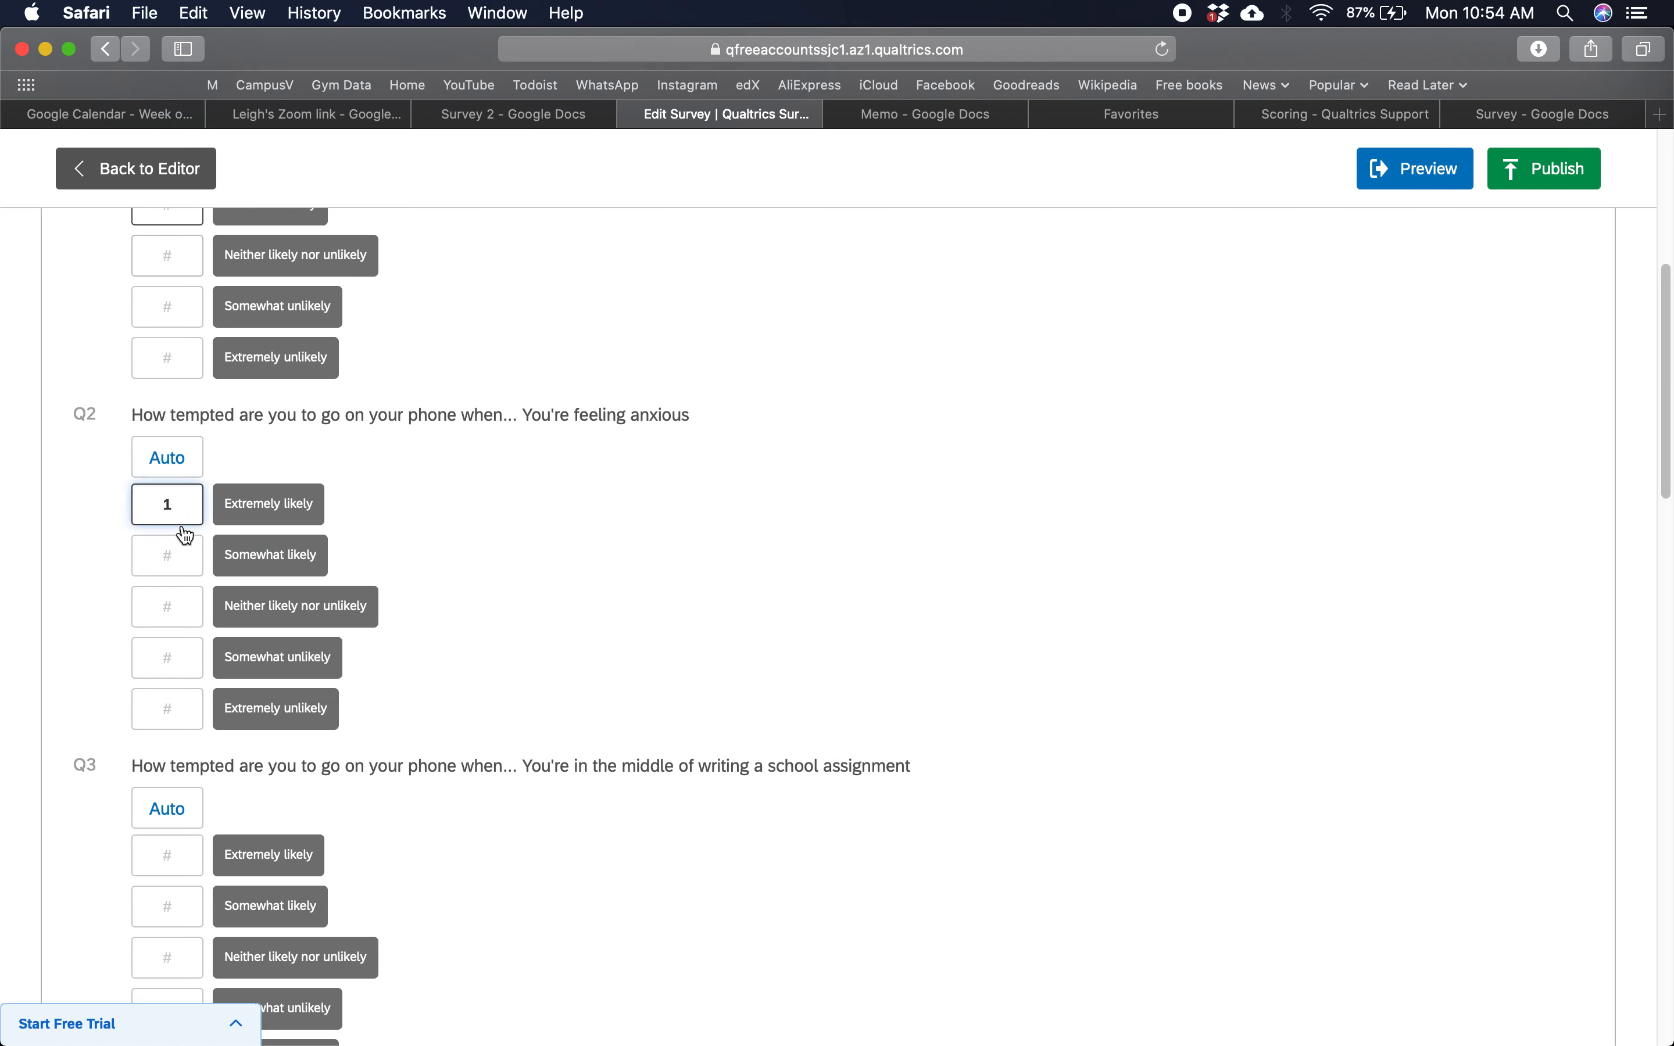
{"action": "double_click", "coordinate": [178, 509]}
{"action": "type", "text": "55"}
{"action": "left_click", "coordinate": [167, 555]}
{"action": "type", "text": "4"}
{"action": "left_click", "coordinate": [167, 606]}
{"action": "type", "text": "3"}
{"action": "left_click", "coordinate": [167, 655]}
{"action": "type", "text": "2"}
{"action": "left_click", "coordinate": [175, 692]}
{"action": "type", "text": "1"}
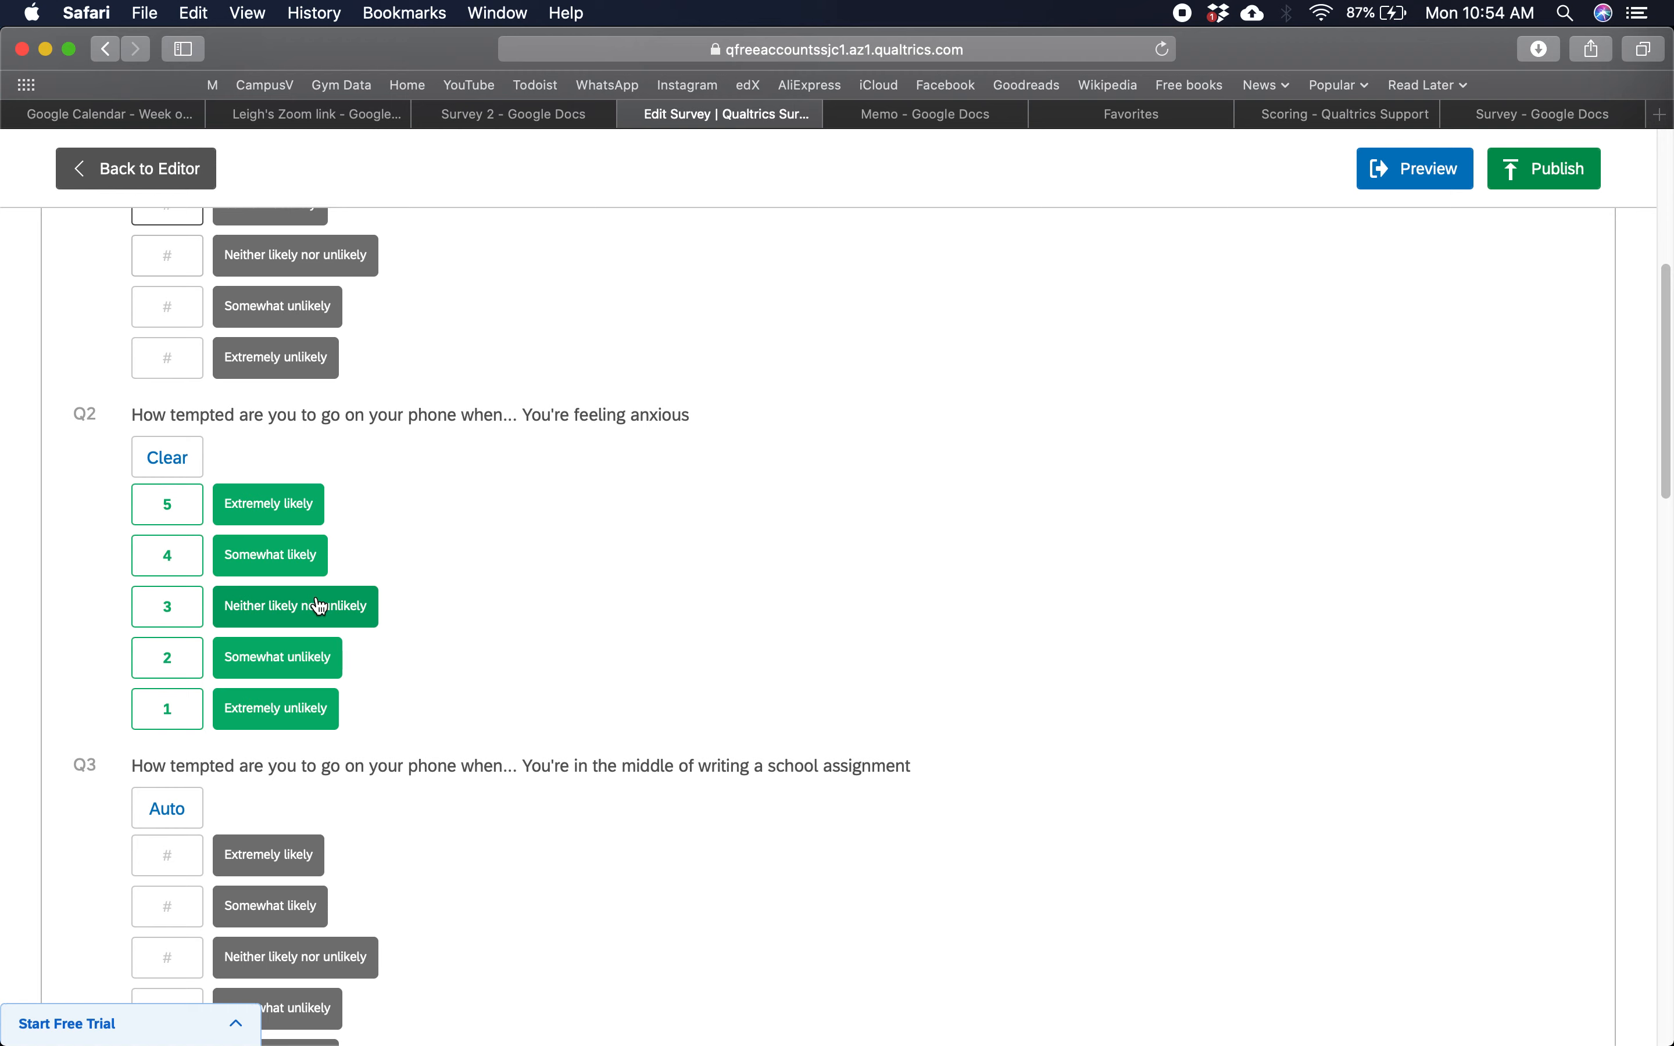
- Switch the scoring category back to Temptation Scale and examine the scores assigned to the answers of its questions
{"action": "scroll", "coordinate": [332, 457], "scroll_direction": "up", "scroll_amount": 6}
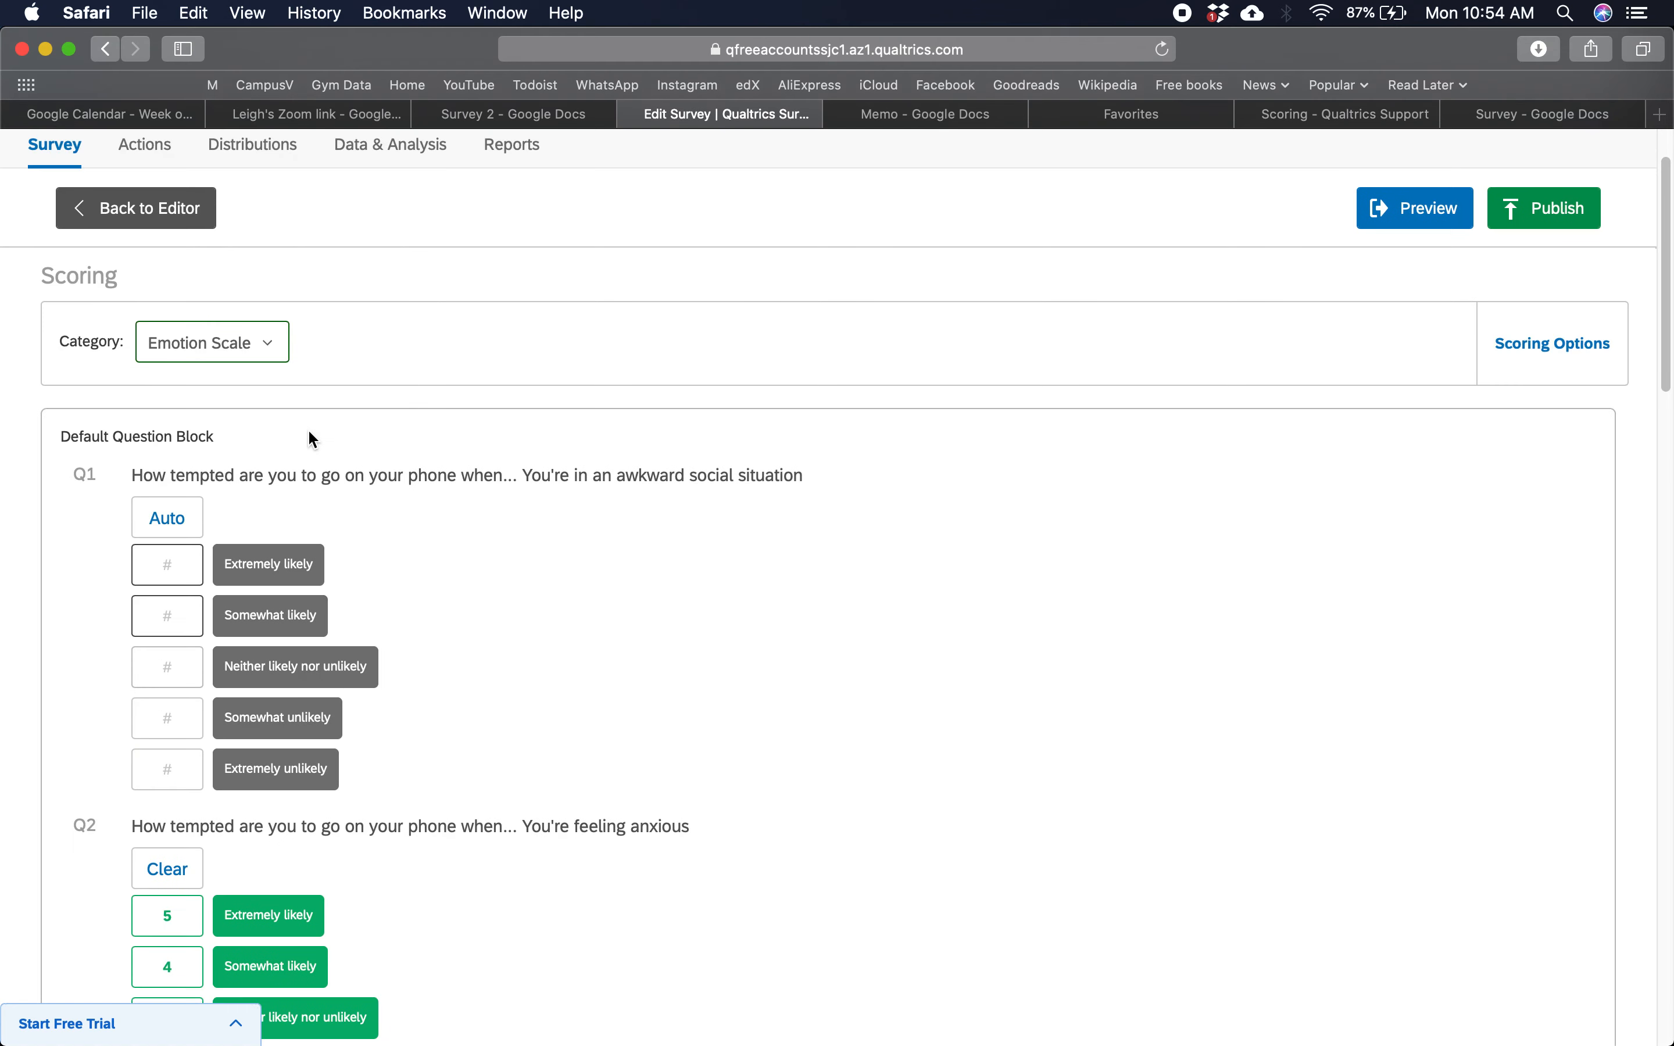
{"action": "scroll", "coordinate": [314, 761], "scroll_direction": "down", "scroll_amount": 5}
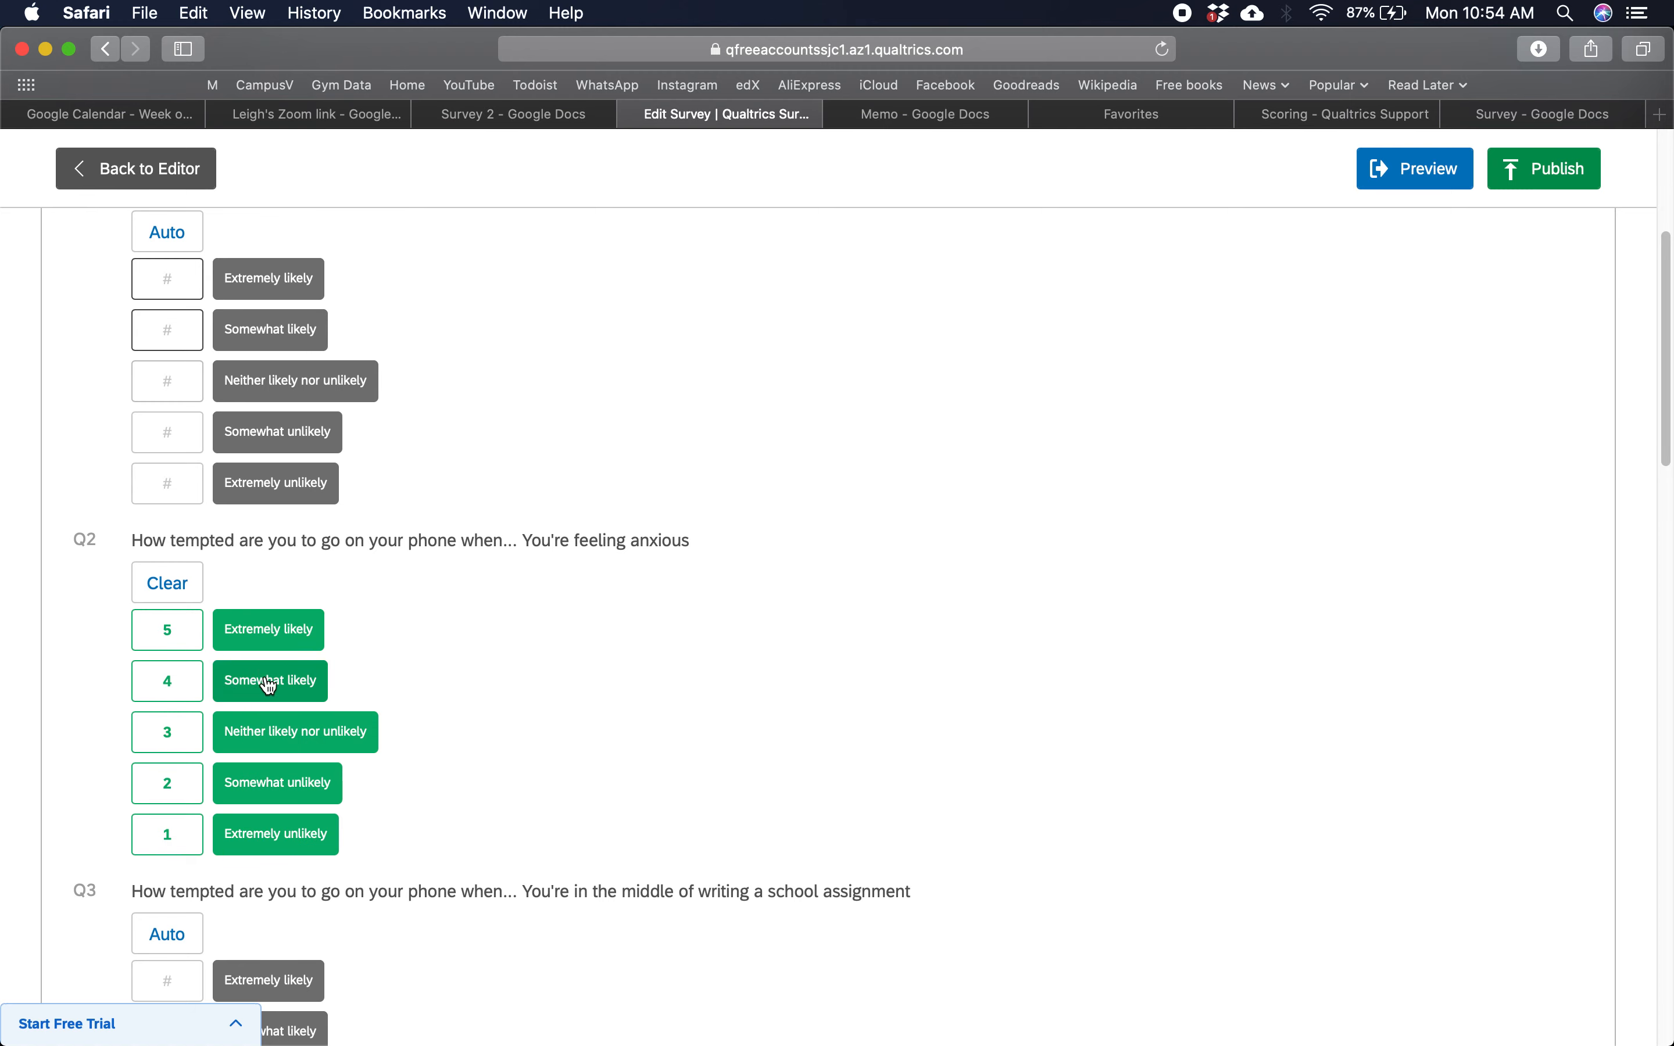
{"action": "scroll", "coordinate": [265, 440], "scroll_direction": "up", "scroll_amount": 3}
{"action": "scroll", "coordinate": [265, 440], "scroll_direction": "up", "scroll_amount": 3}
{"action": "left_click", "coordinate": [186, 422]}
{"action": "left_click", "coordinate": [228, 468]}
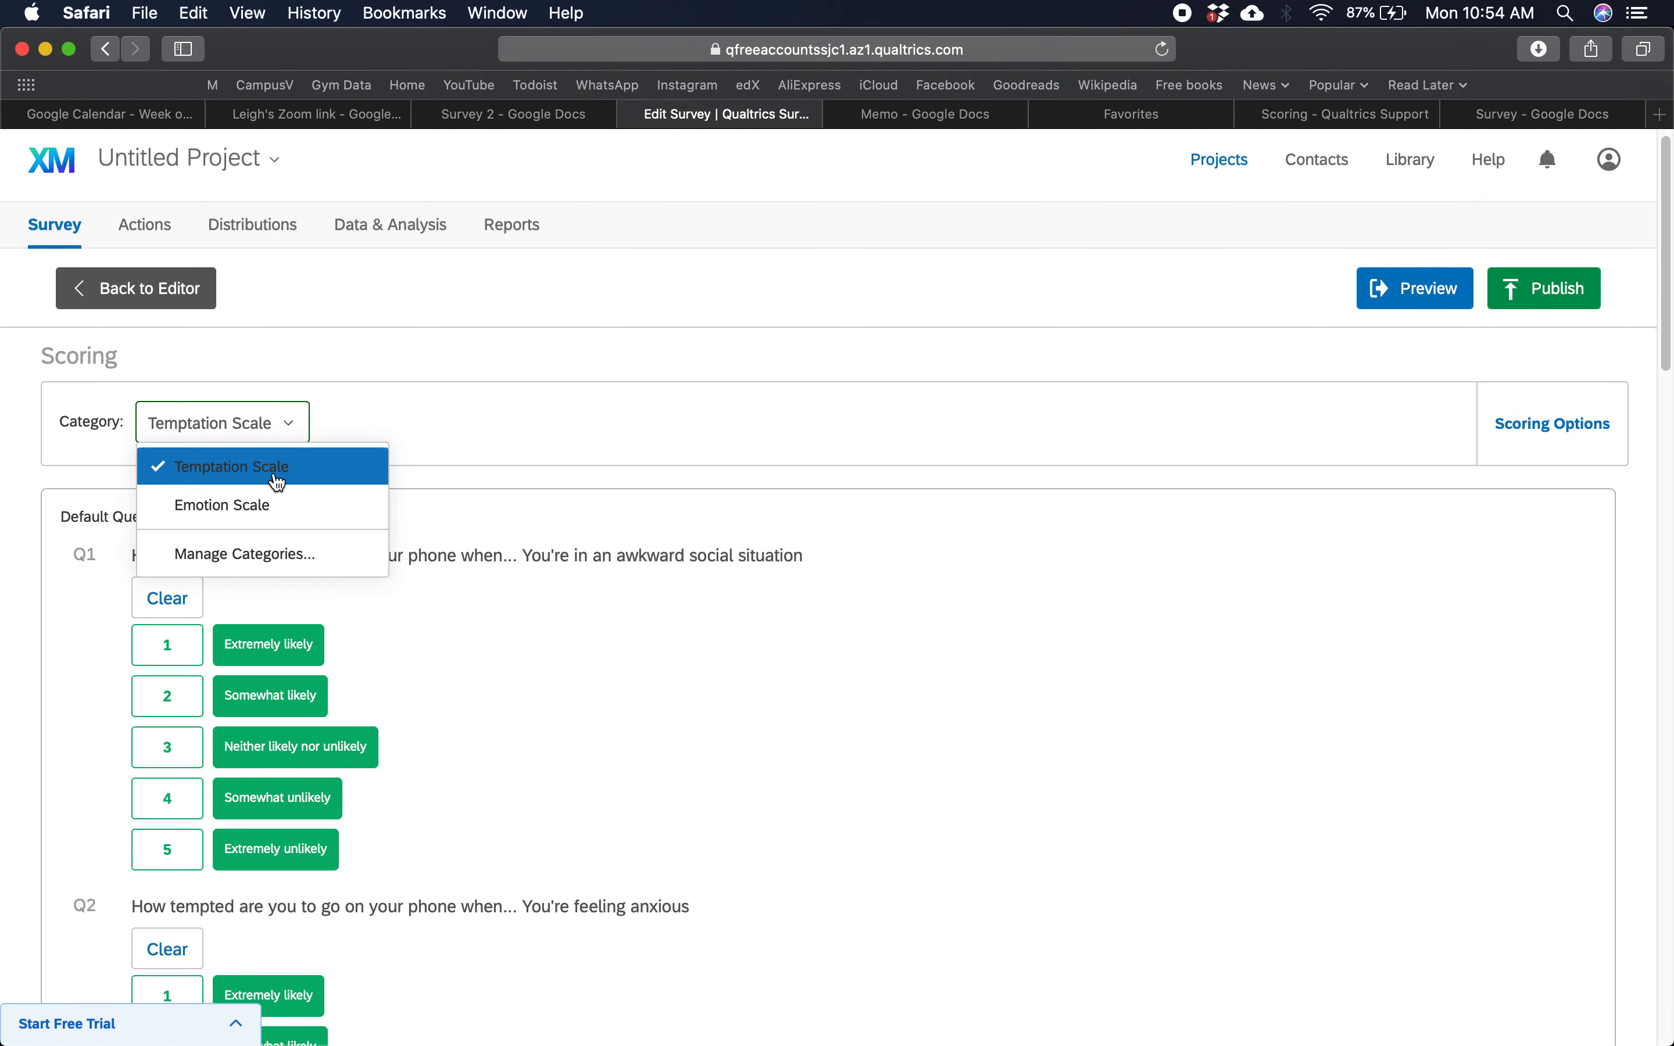
{"action": "scroll", "coordinate": [246, 598], "scroll_direction": "down", "scroll_amount": 5}
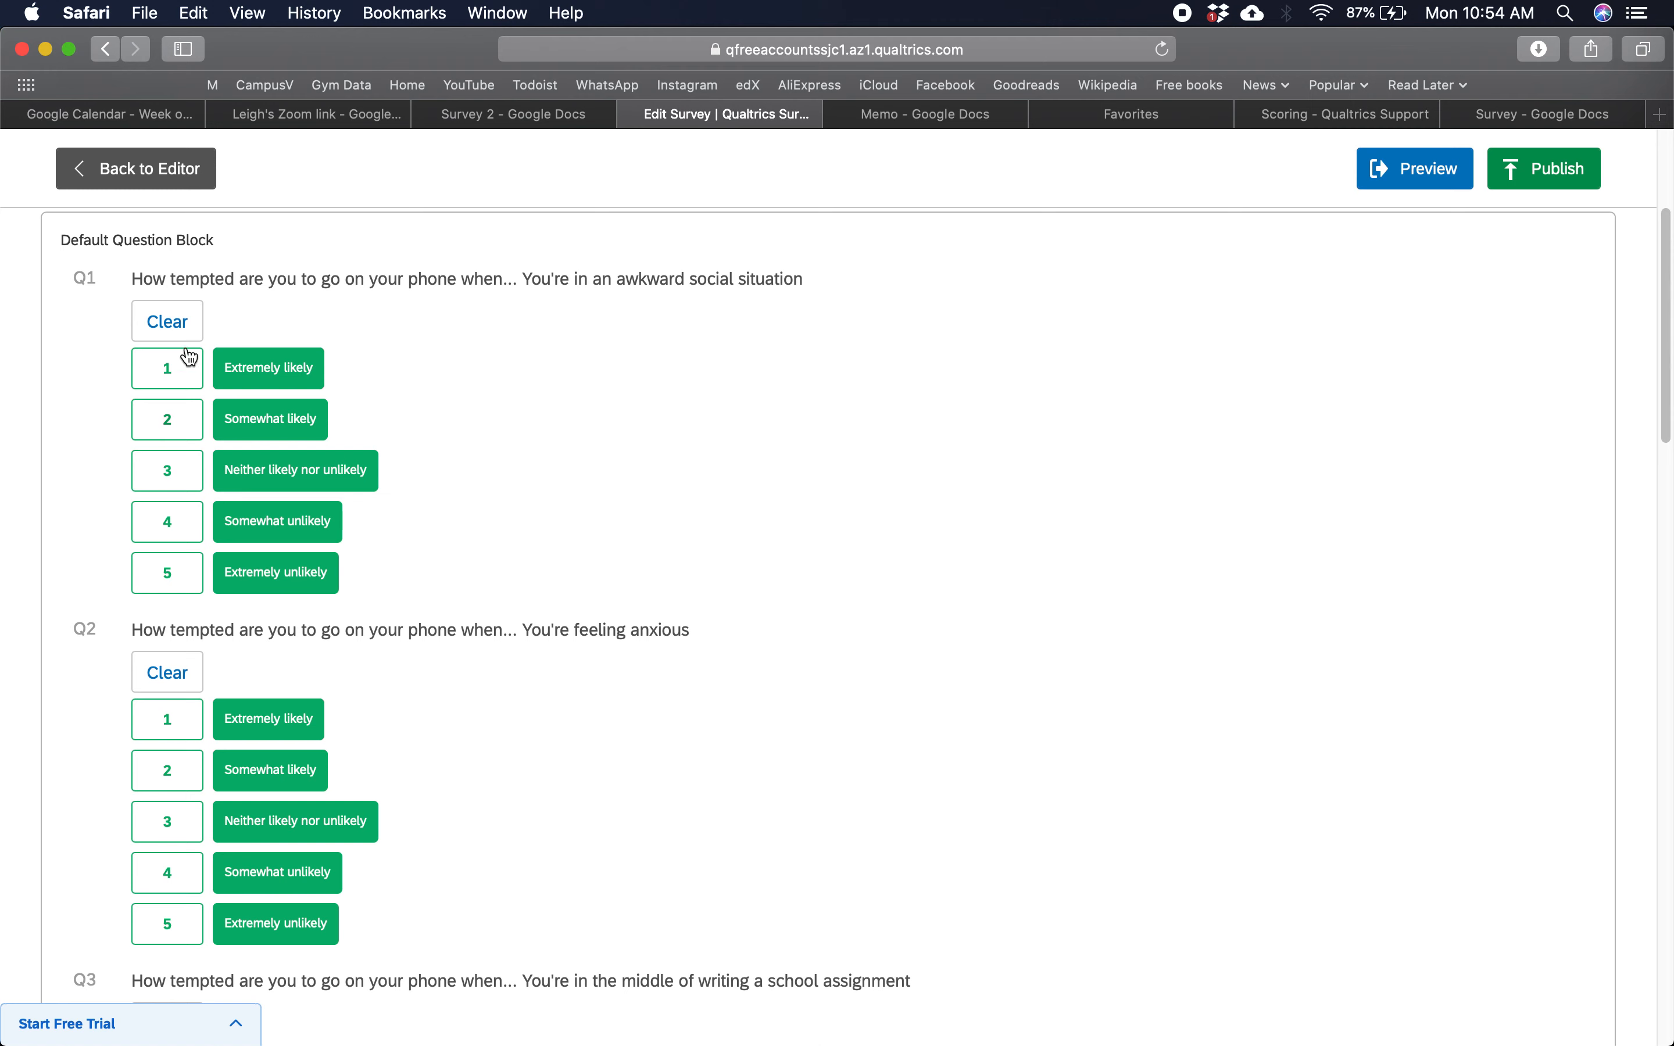
{"action": "scroll", "coordinate": [235, 747], "scroll_direction": "down", "scroll_amount": 6}
{"action": "scroll", "coordinate": [176, 692], "scroll_direction": "up", "scroll_amount": 5}
{"action": "scroll", "coordinate": [194, 424], "scroll_direction": "down", "scroll_amount": 2}
{"action": "scroll", "coordinate": [194, 424], "scroll_direction": "up", "scroll_amount": 4}
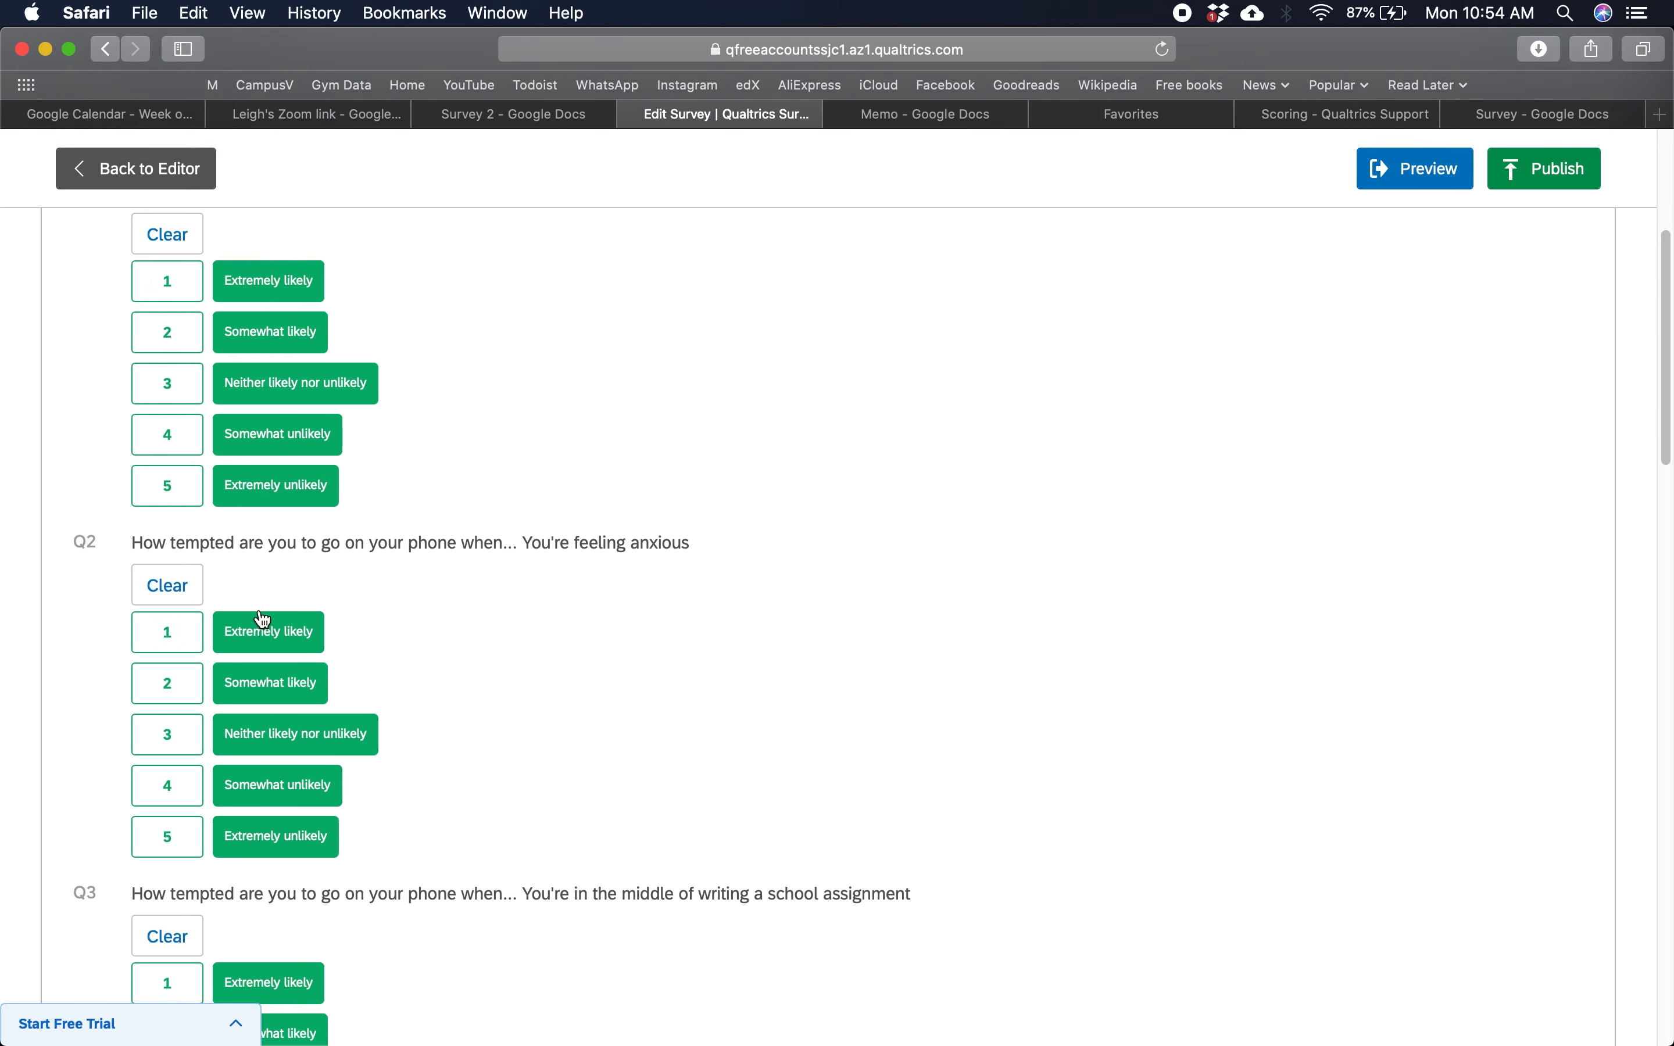
{"action": "scroll", "coordinate": [263, 528], "scroll_direction": "up", "scroll_amount": 2}
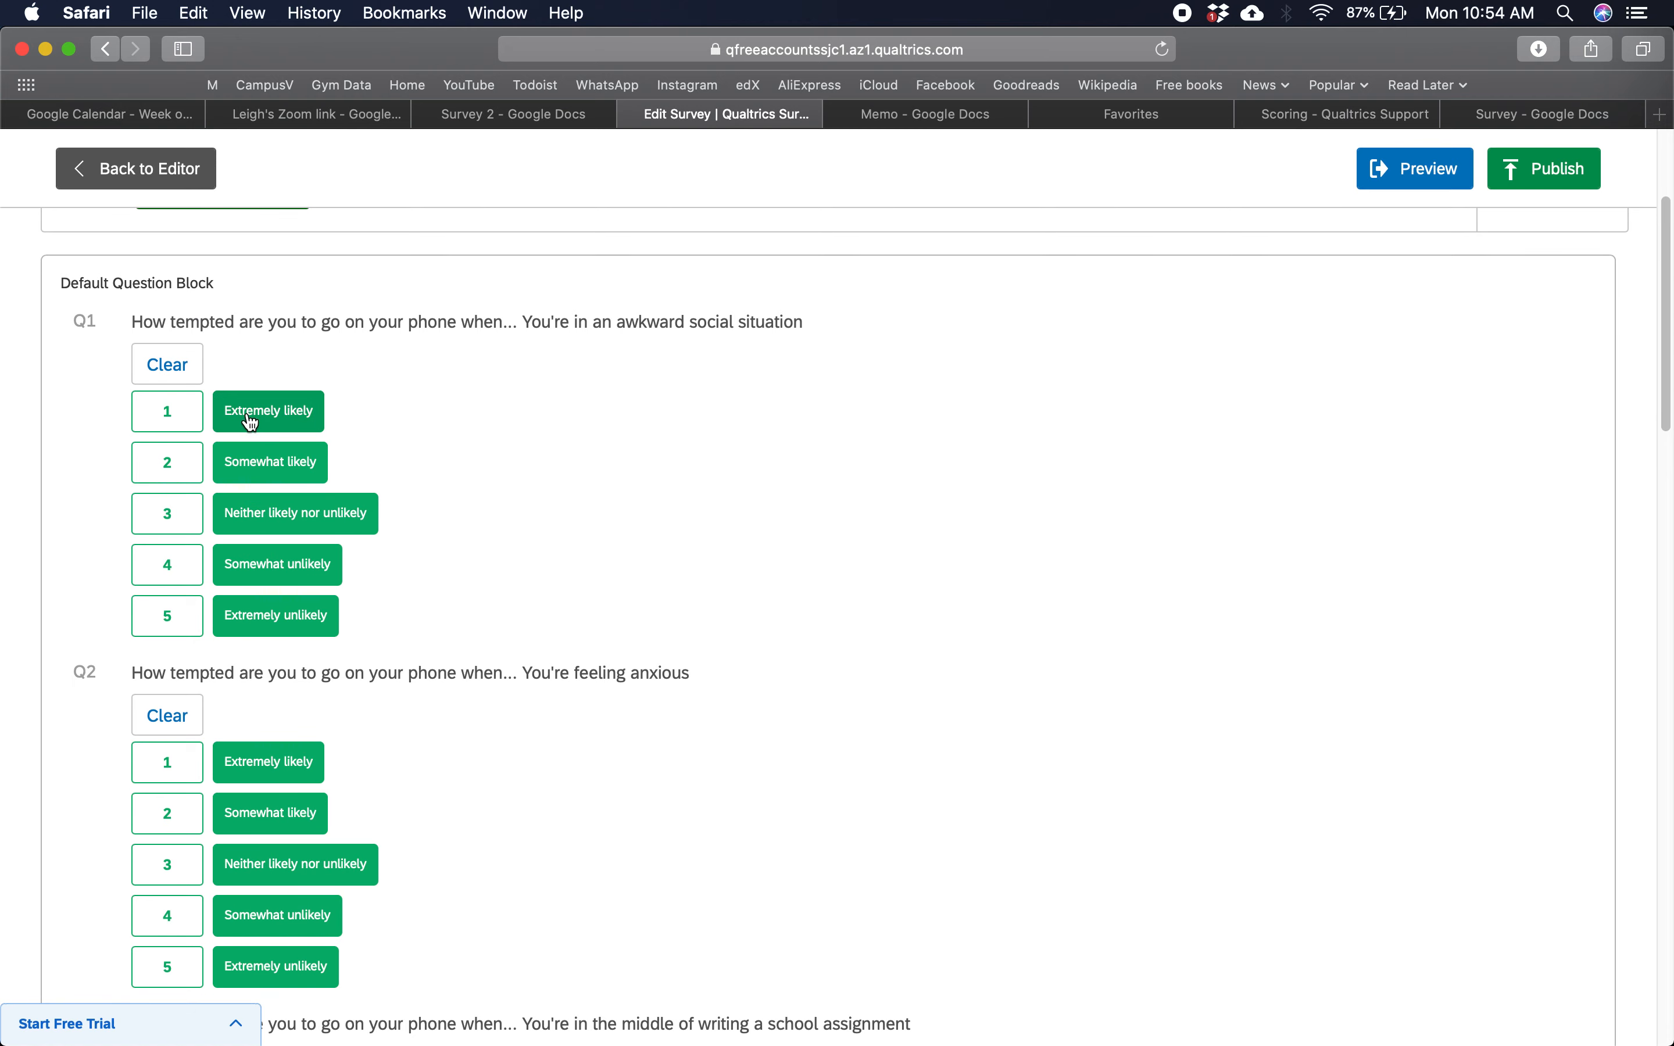
{"action": "scroll", "coordinate": [160, 637], "scroll_direction": "down", "scroll_amount": 1}
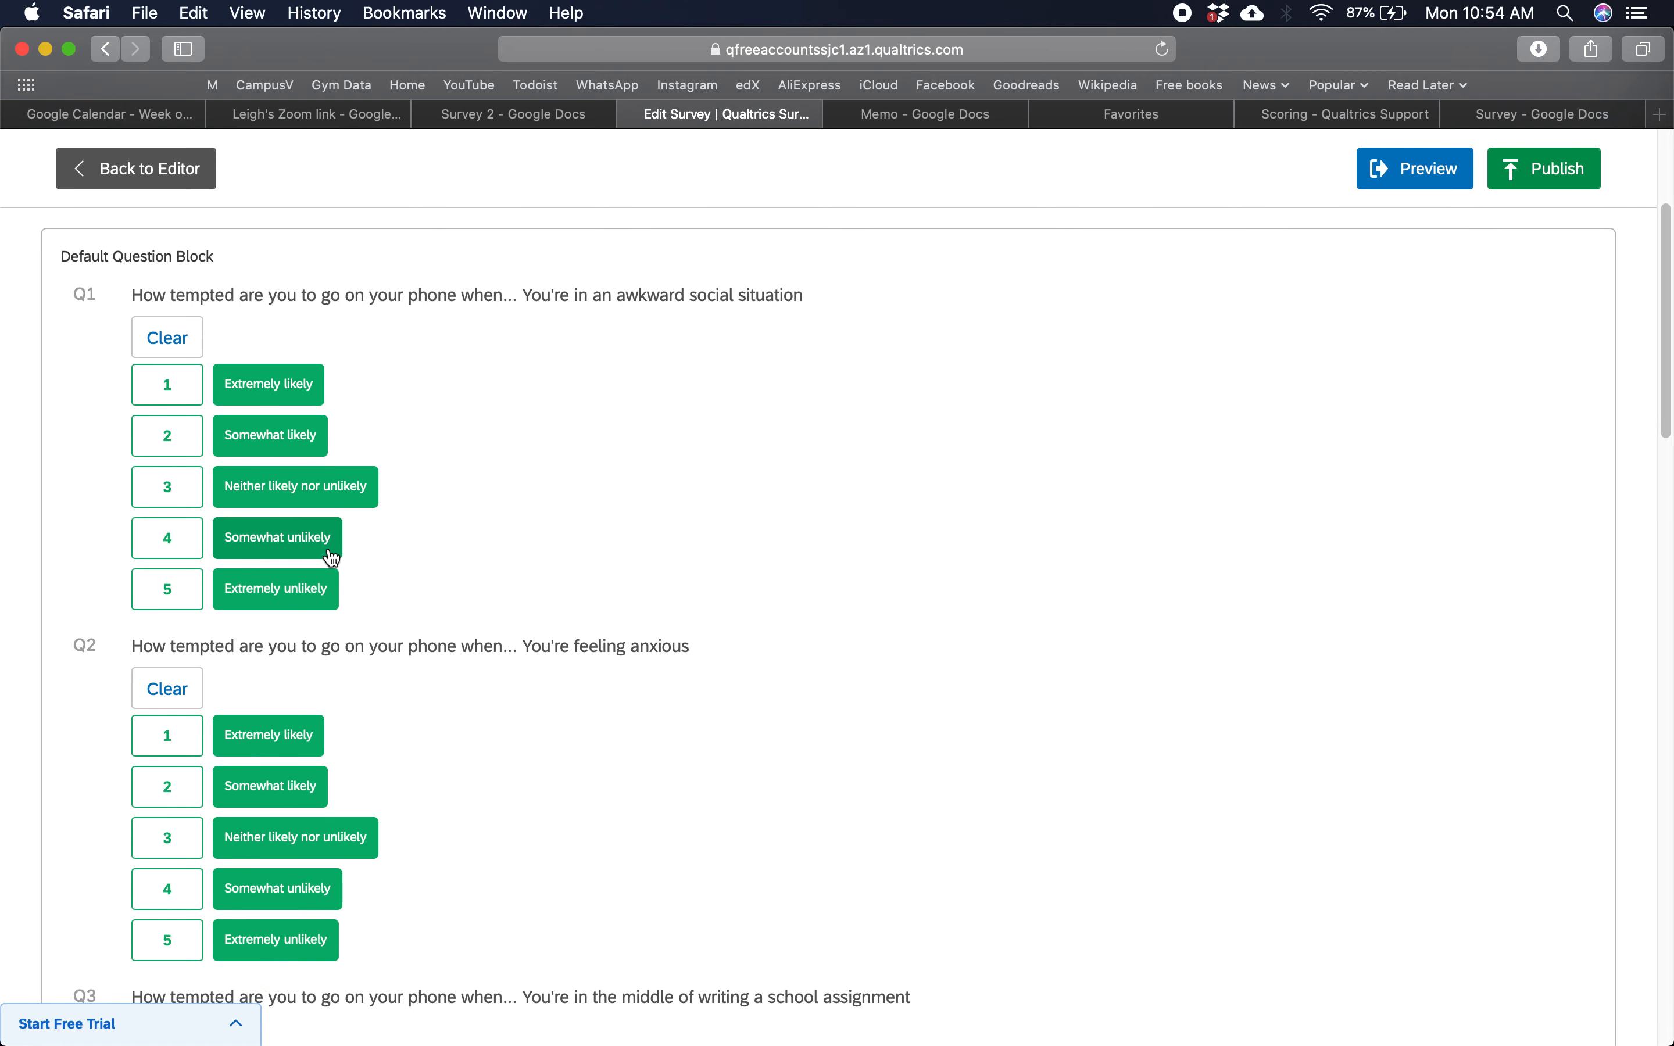
{"action": "scroll", "coordinate": [331, 557], "scroll_direction": "down", "scroll_amount": 1}
{"action": "scroll", "coordinate": [486, 404], "scroll_direction": "up", "scroll_amount": 5}
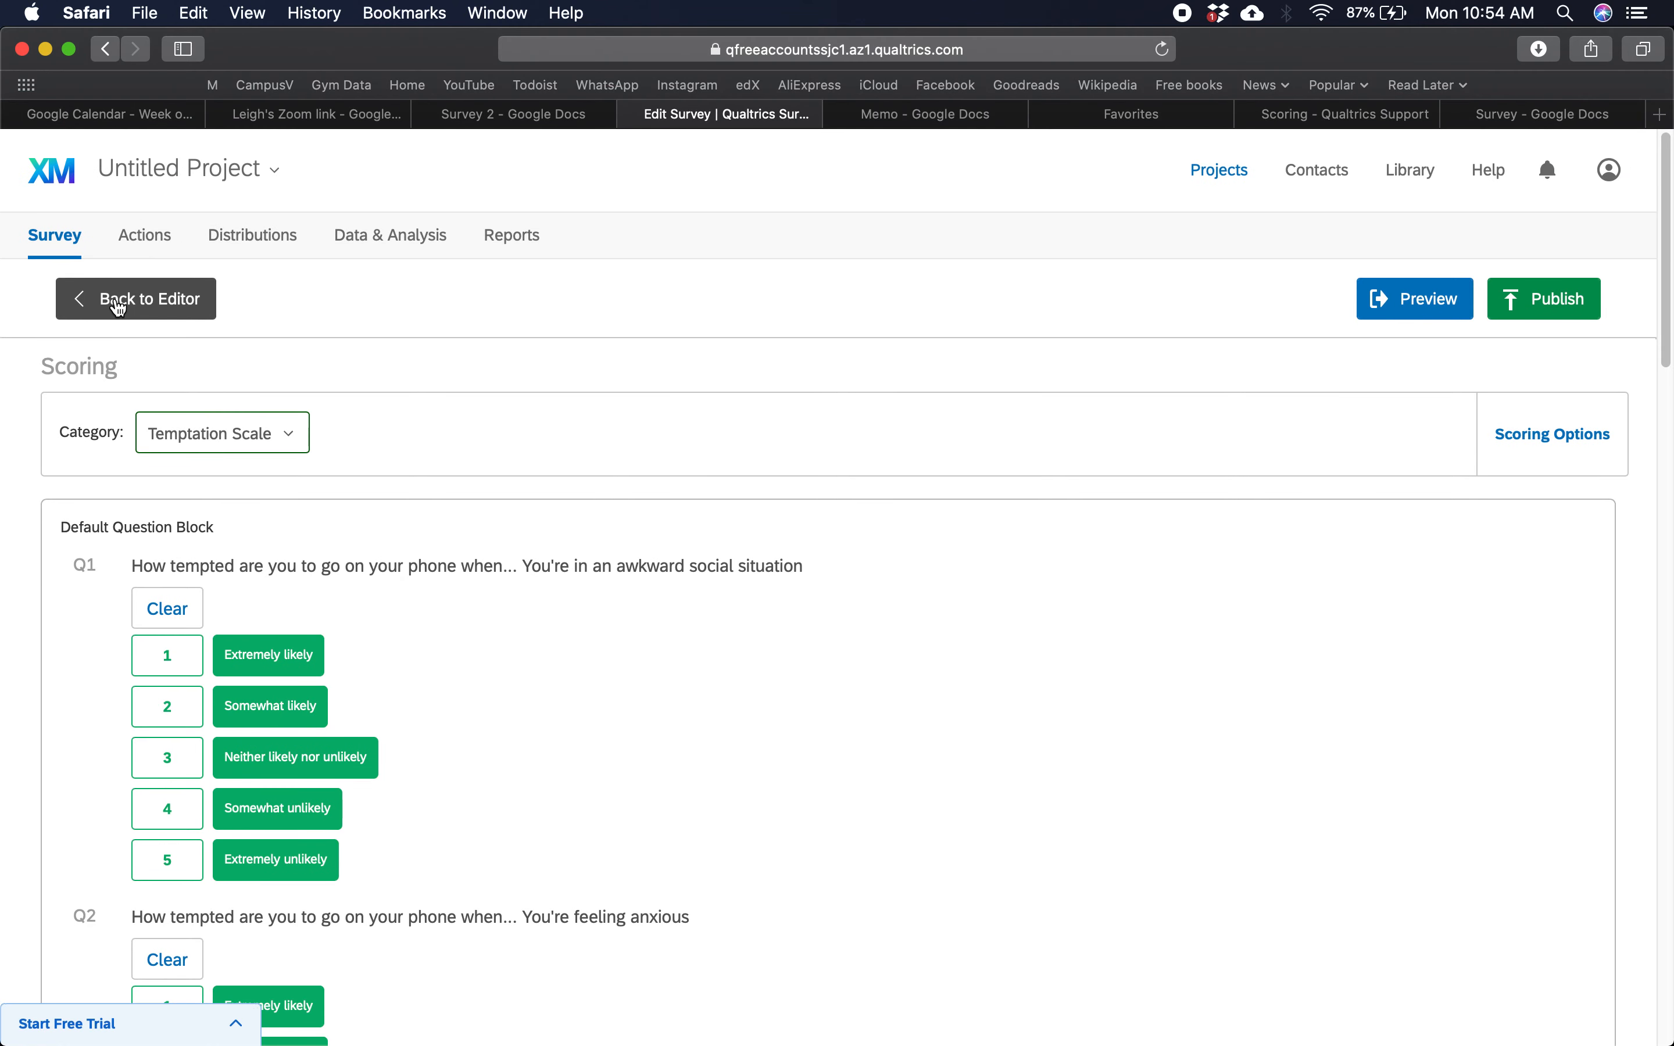
- Return to the survey editor and open the Survey Flow
{"action": "left_click", "coordinate": [117, 305]}
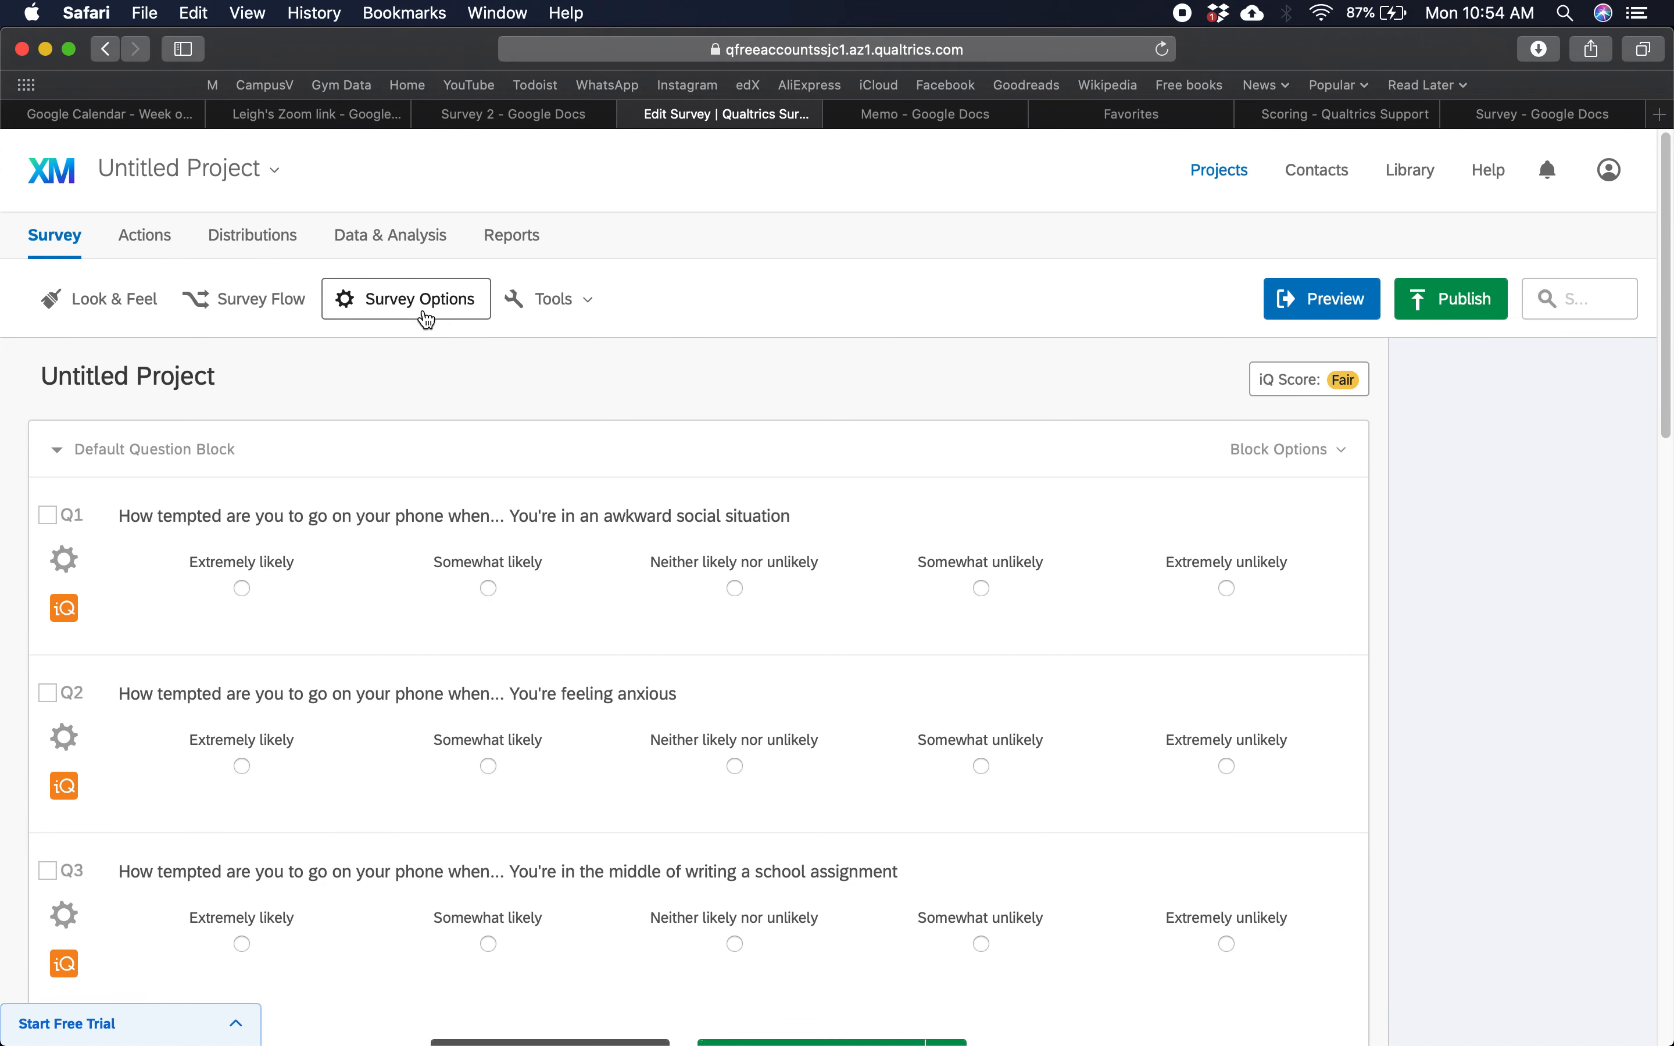
{"action": "left_click", "coordinate": [424, 317]}
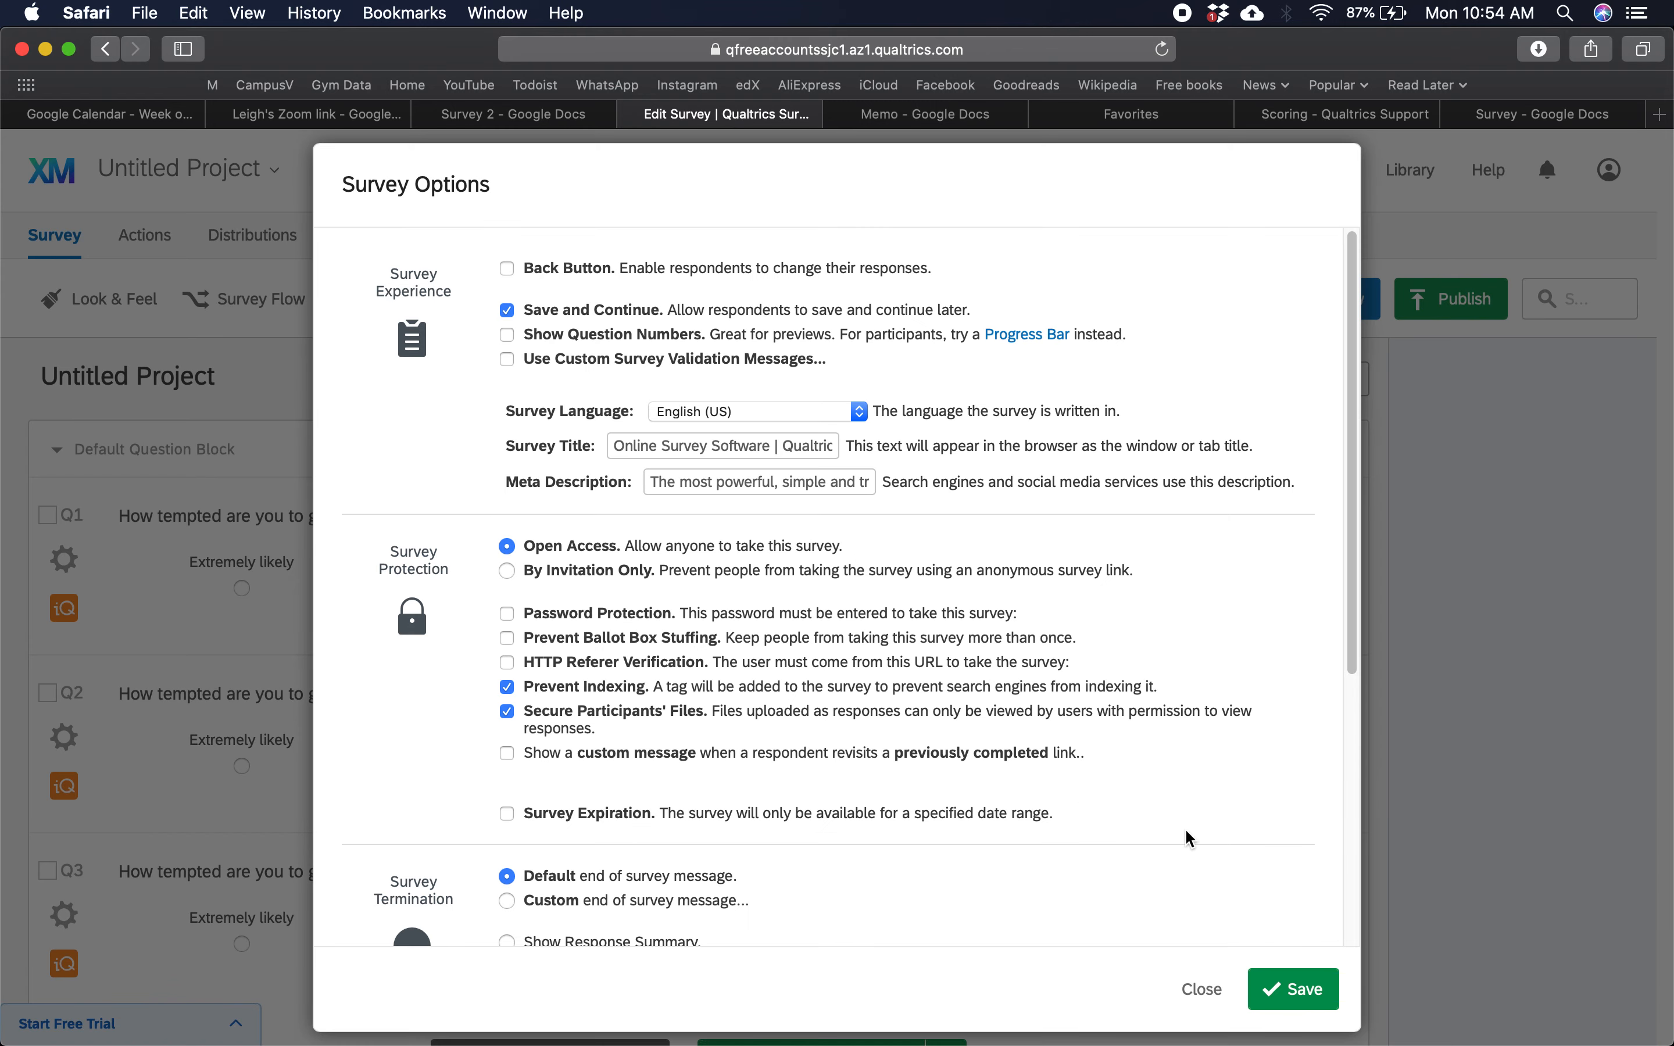
{"action": "left_click", "coordinate": [1201, 989]}
{"action": "left_click", "coordinate": [253, 309]}
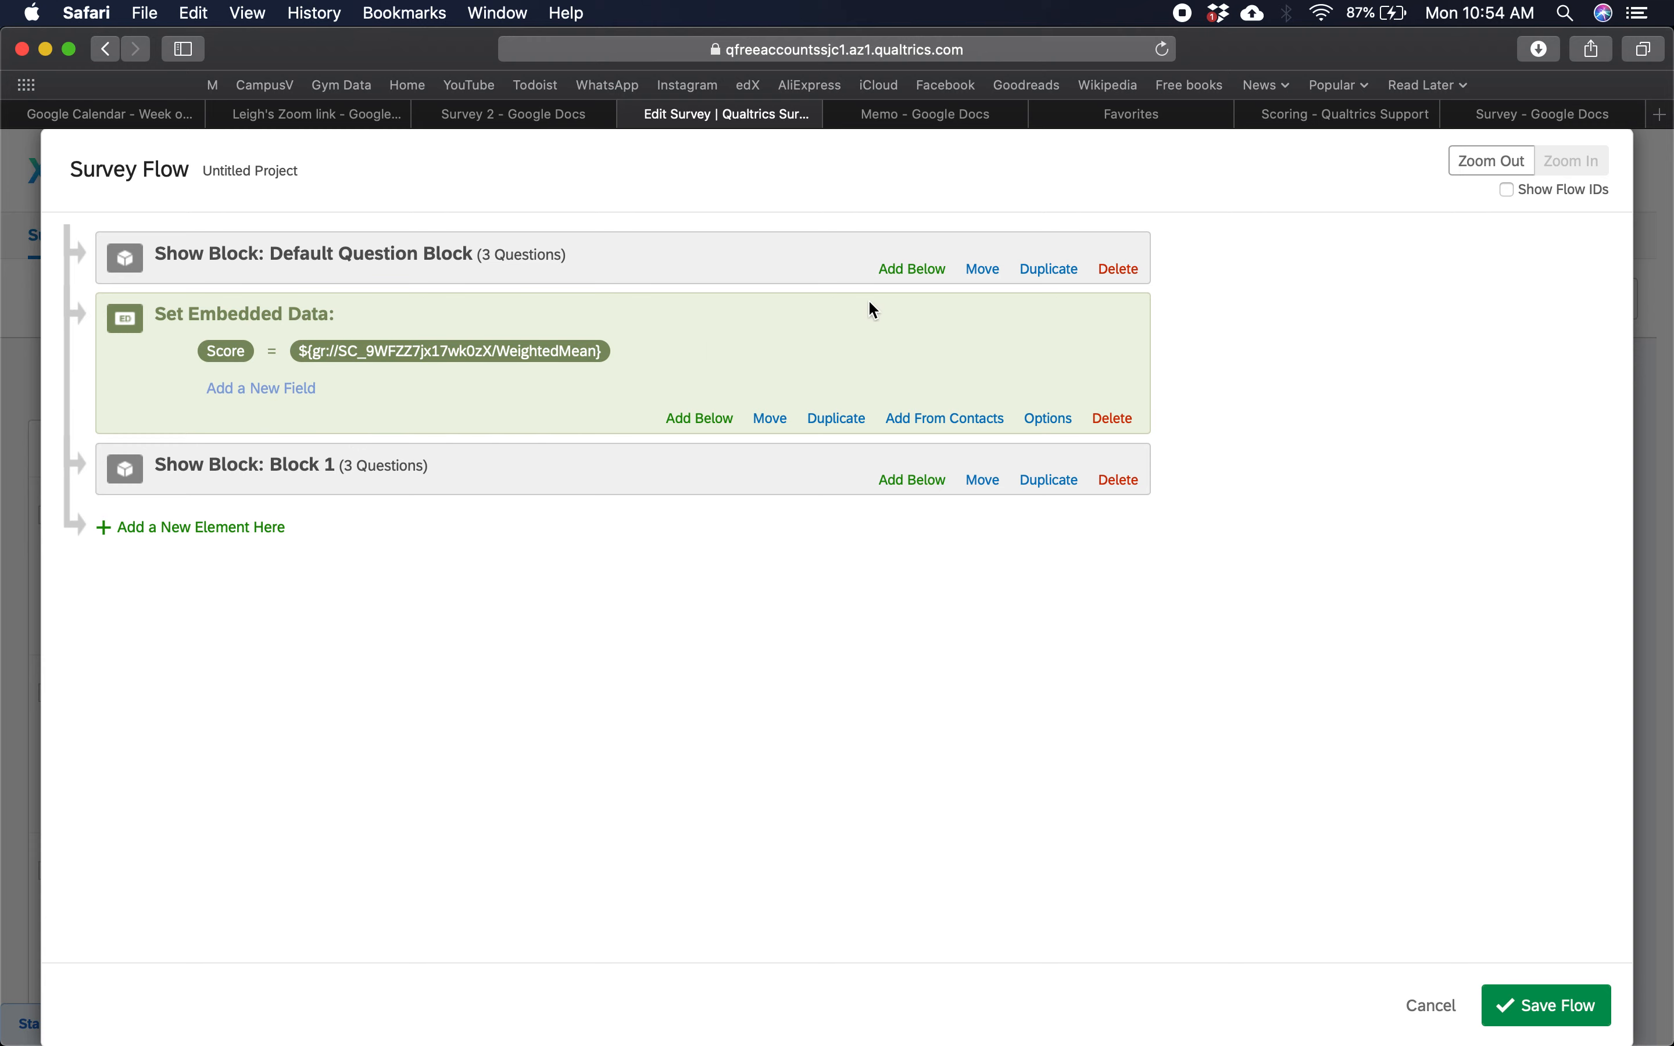
- Delete the existing Score embedded data element and add a new embedded data element below Block 1 with a field named Score
{"action": "left_click", "coordinate": [1117, 422]}
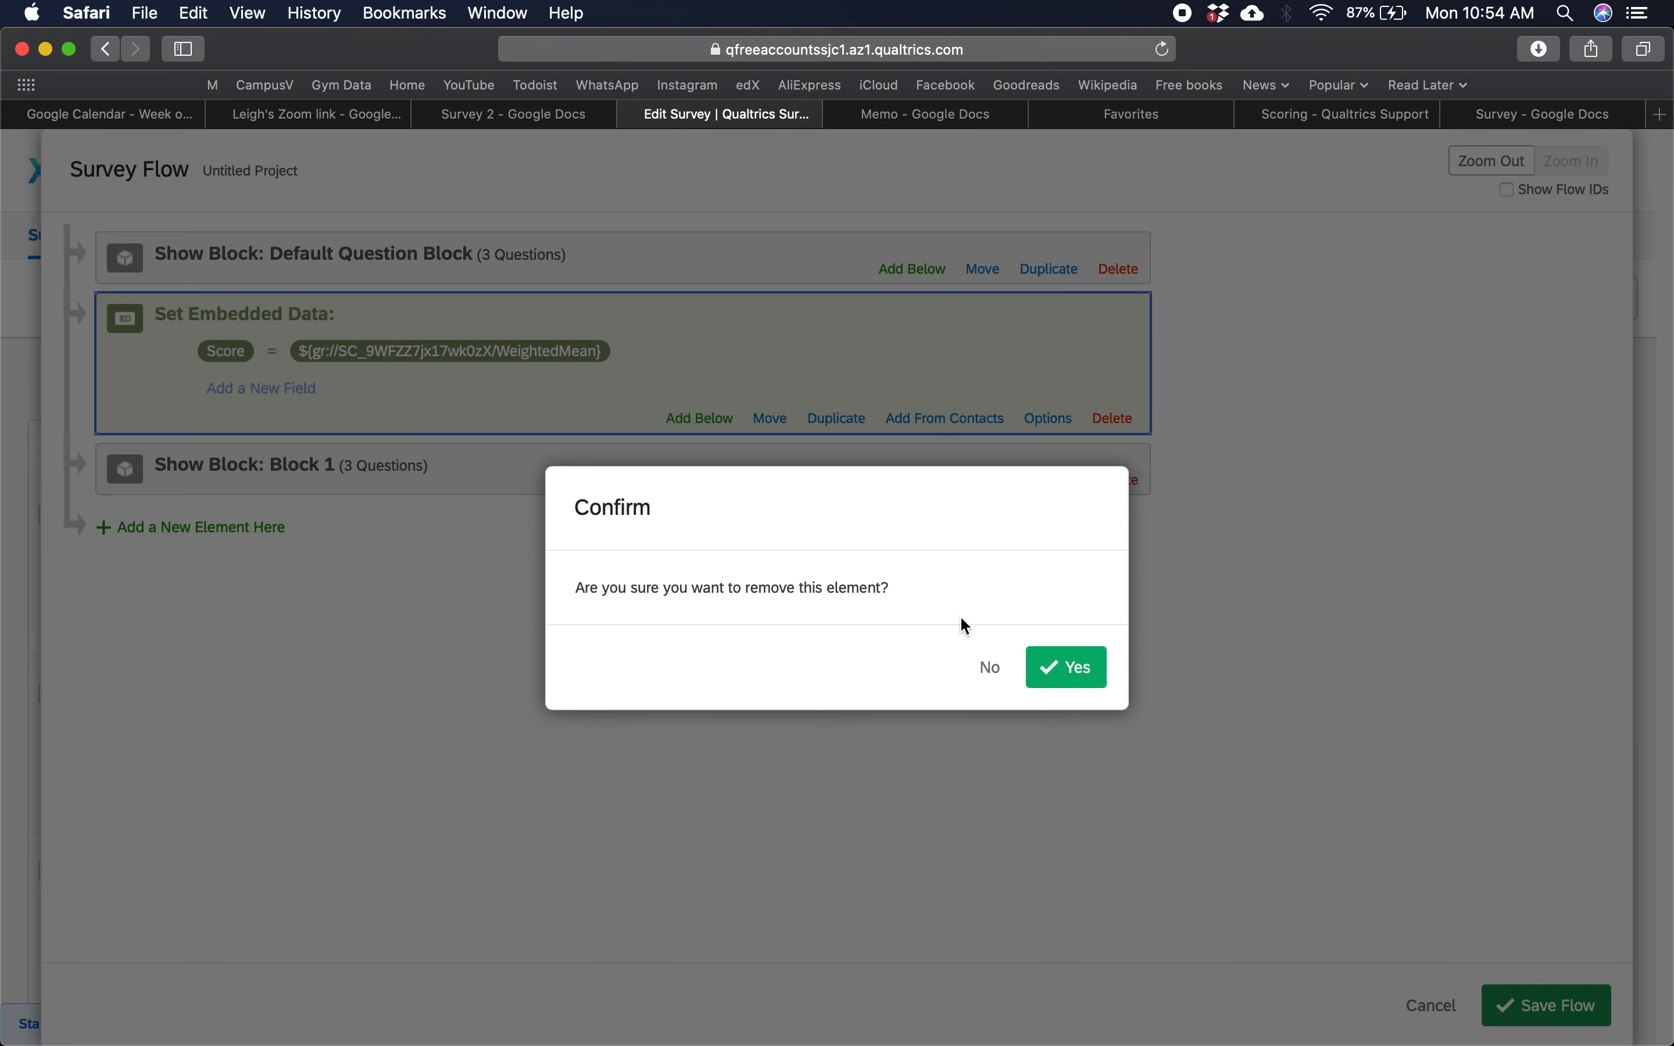
{"action": "left_click", "coordinate": [1065, 668]}
{"action": "left_click", "coordinate": [189, 381]}
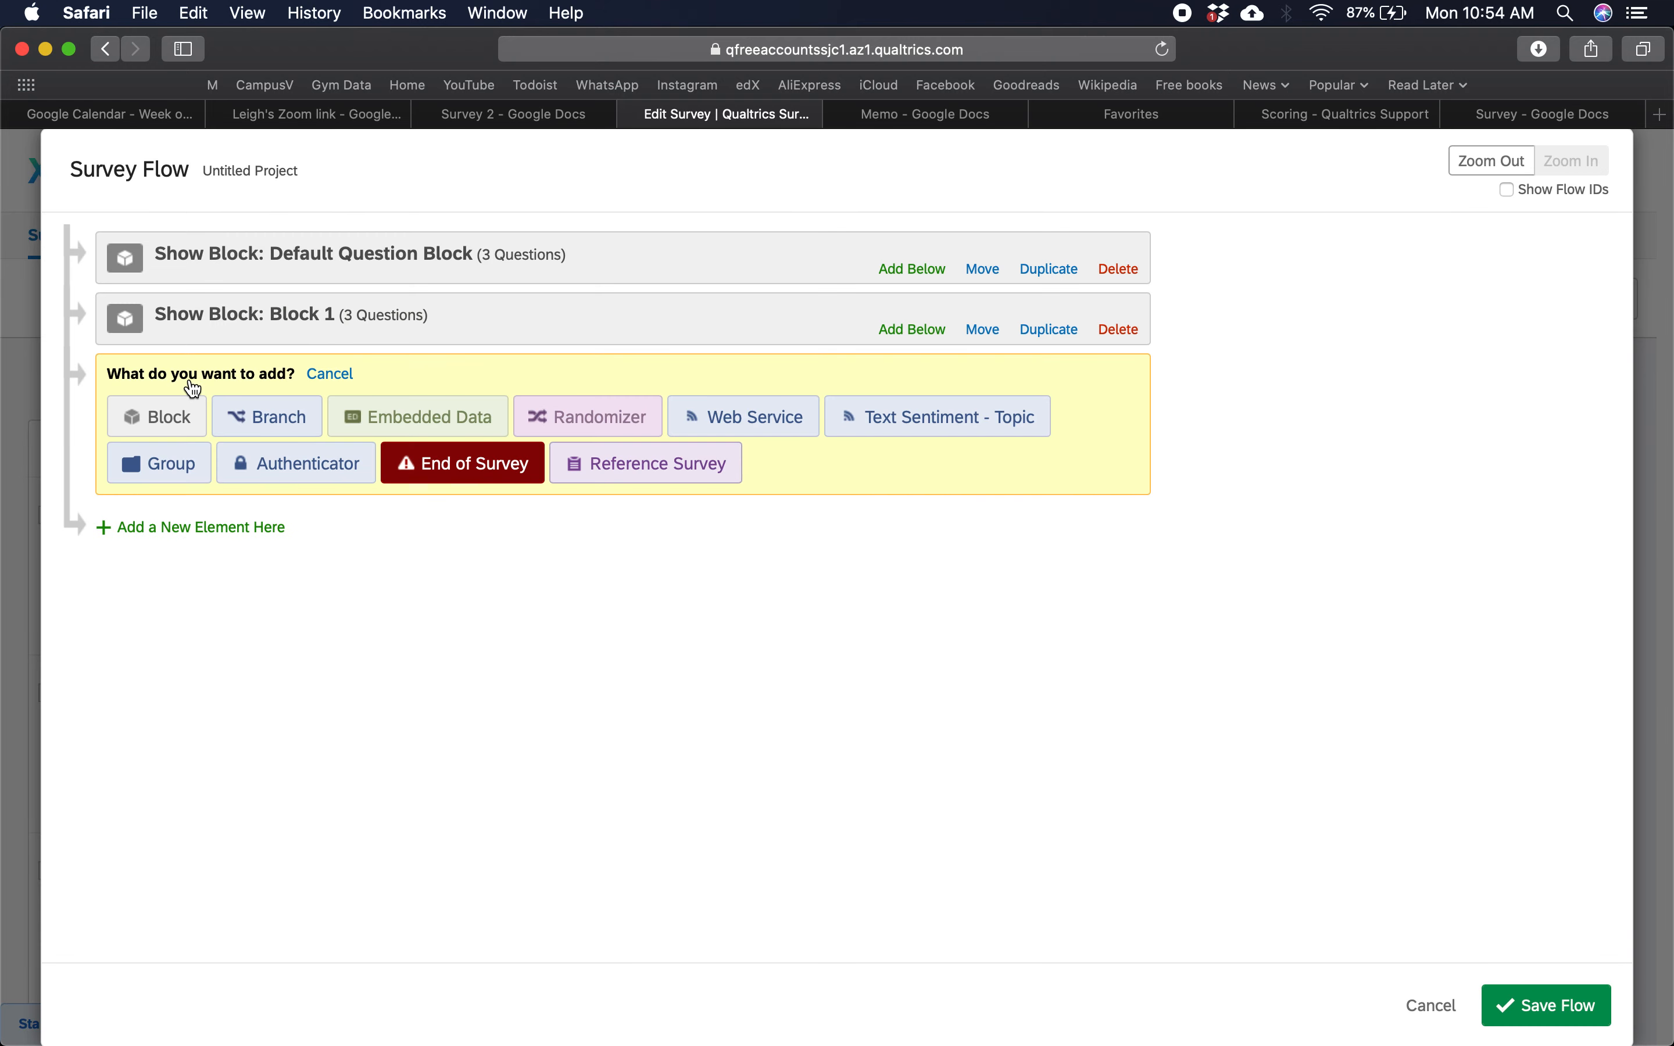
{"action": "left_click", "coordinate": [451, 431]}
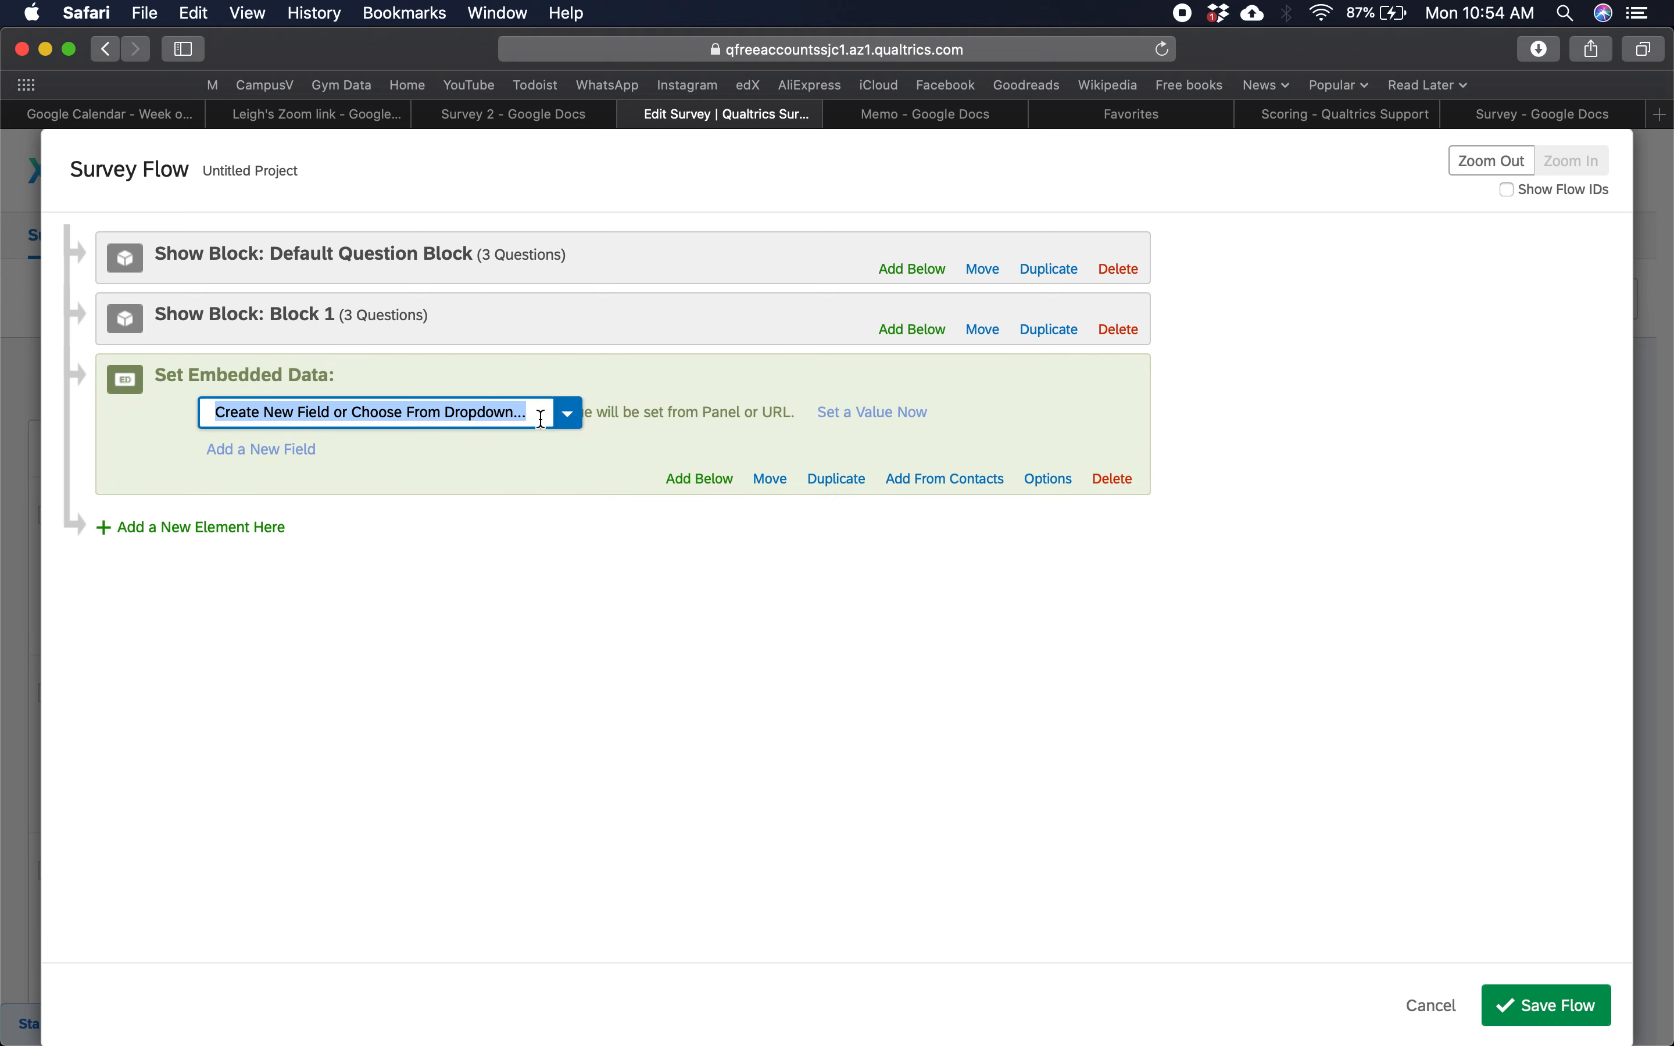
{"action": "type", "text": "Score"}
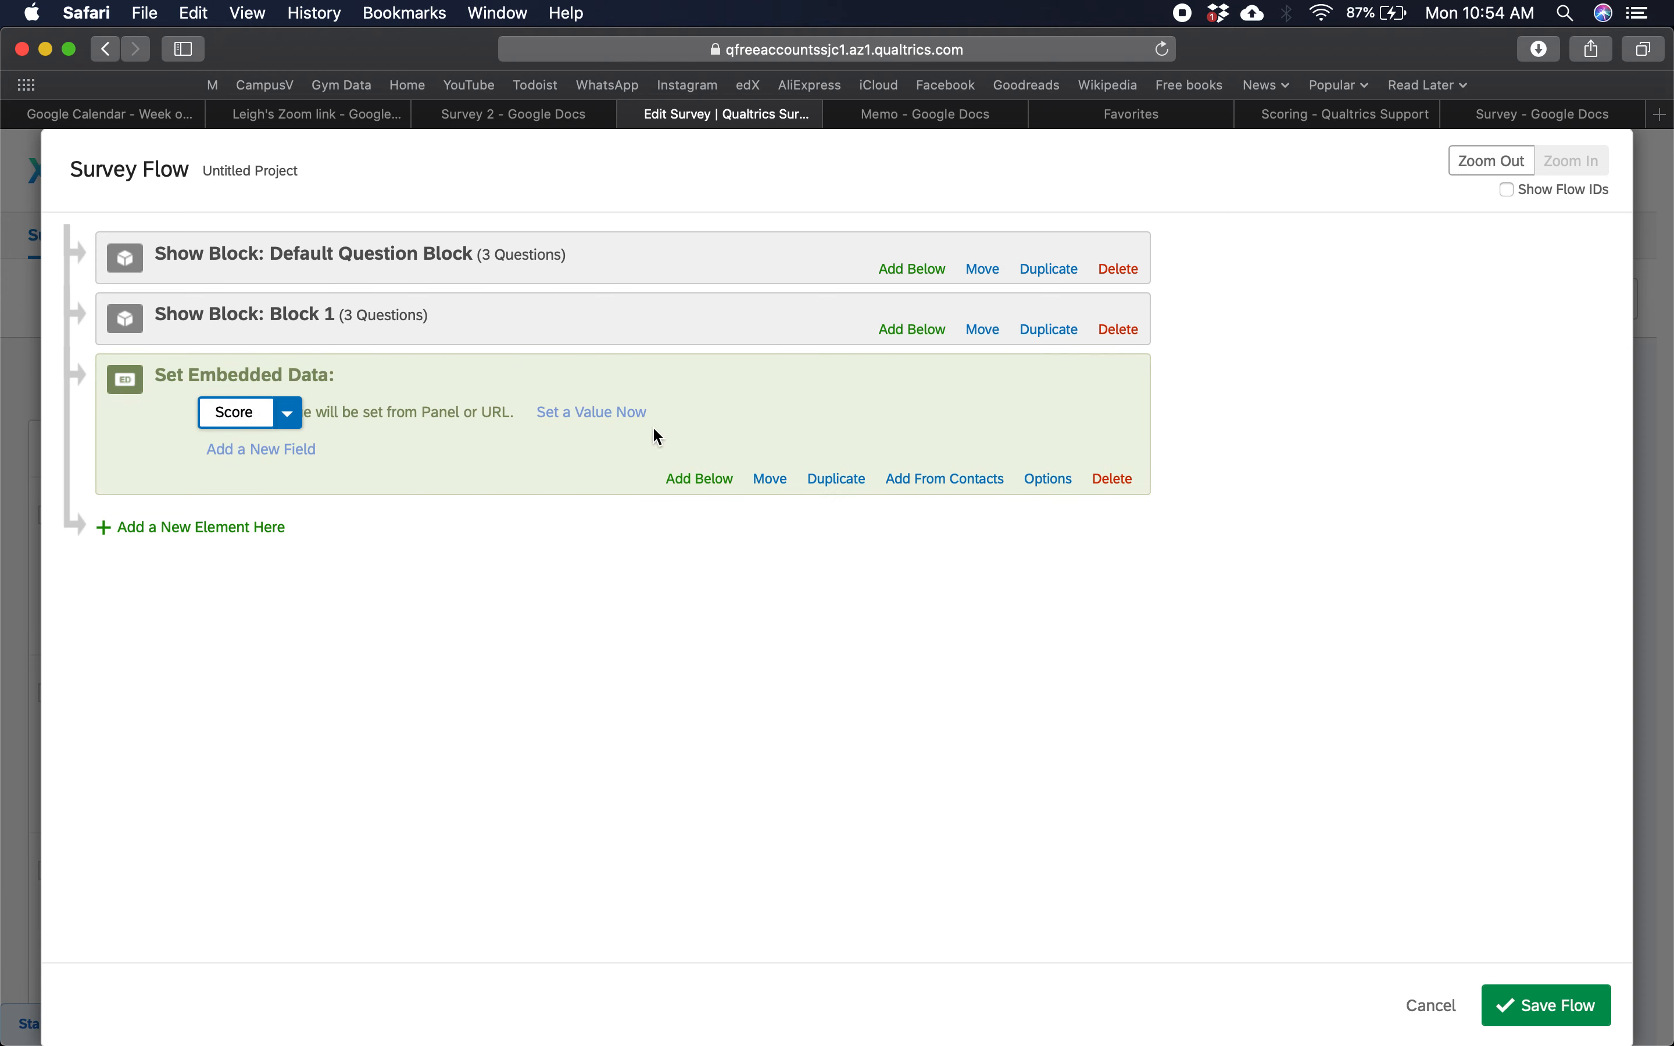
{"action": "left_click", "coordinate": [554, 434]}
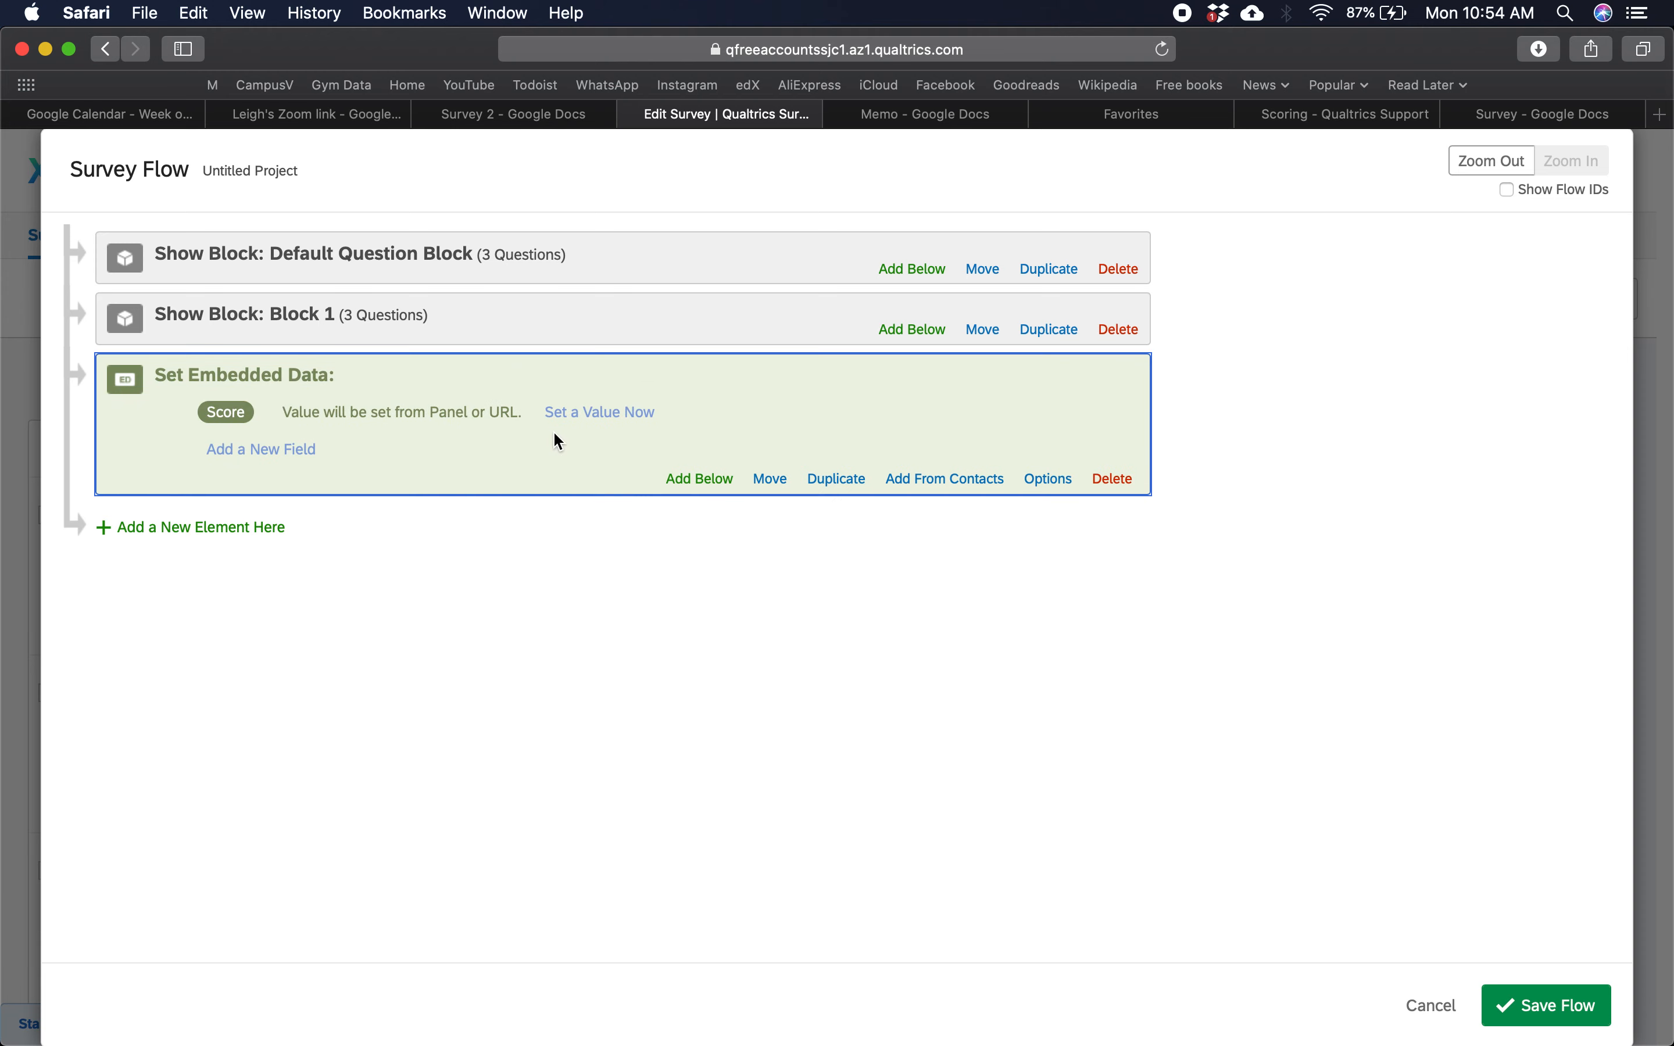
- Try to set the Score field's value to the Temptation Scale's Weighted Mean as piped text
{"action": "left_click", "coordinate": [580, 411]}
{"action": "left_click", "coordinate": [401, 412]}
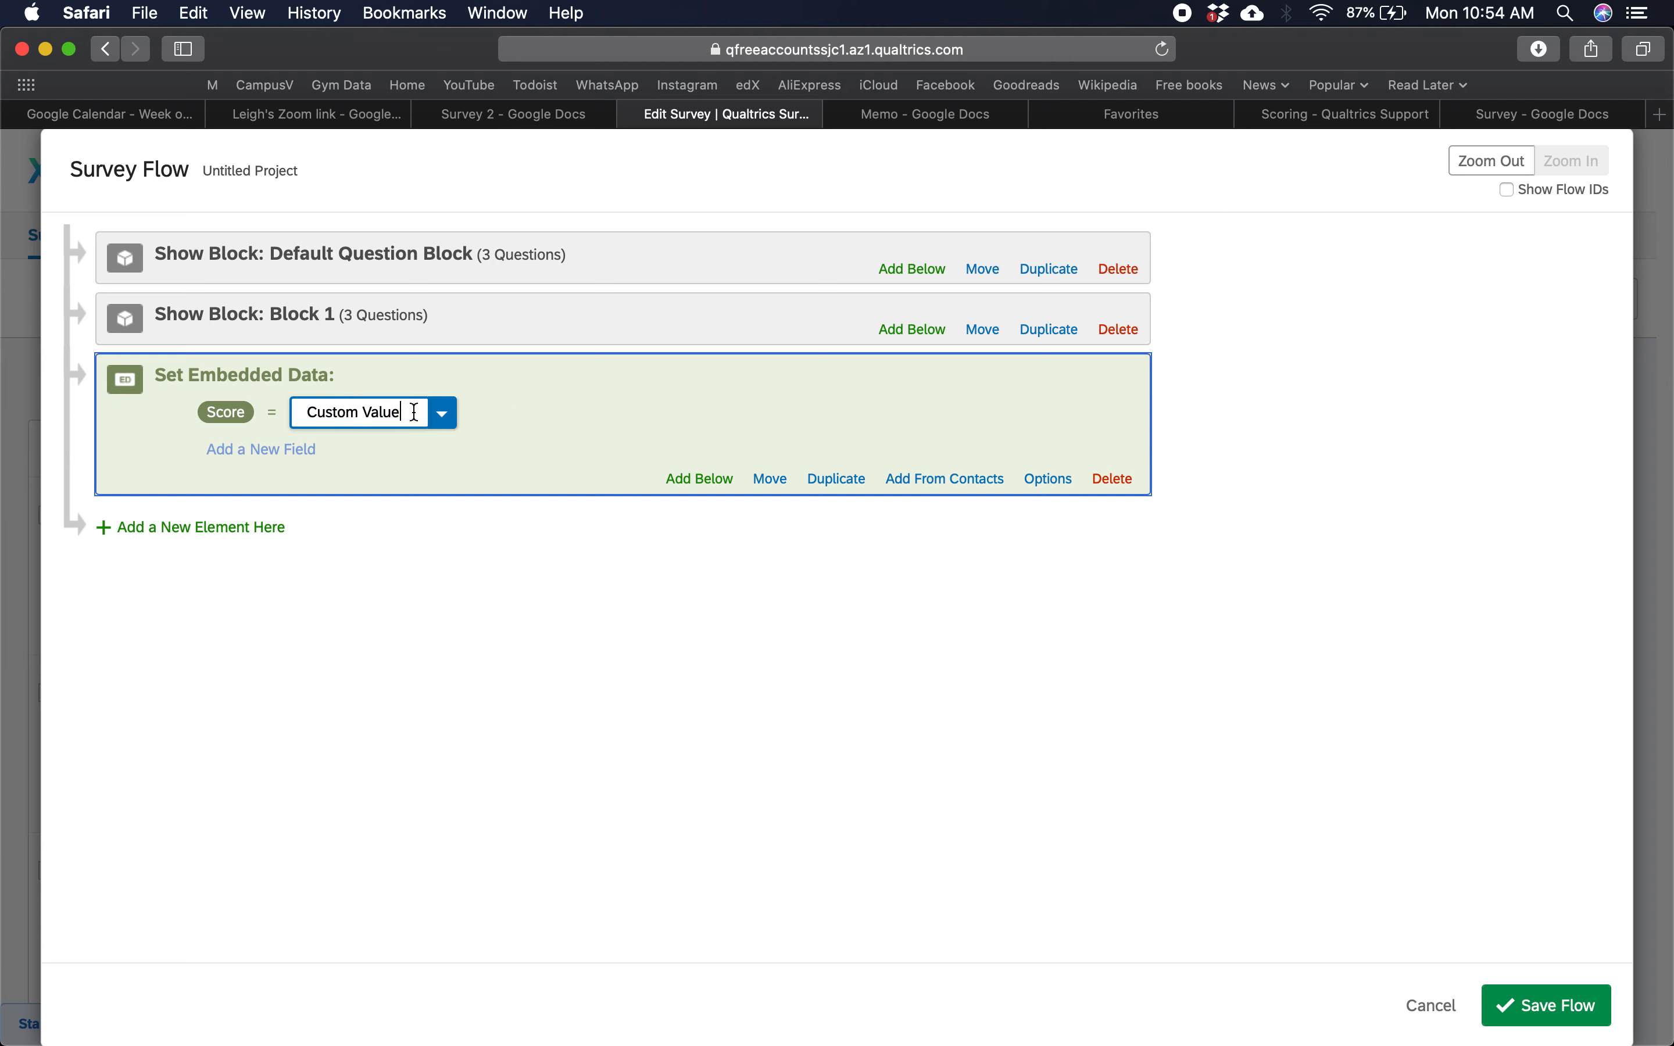
{"action": "left_click", "coordinate": [443, 413]}
{"action": "mouse_move", "coordinate": [661, 453]}
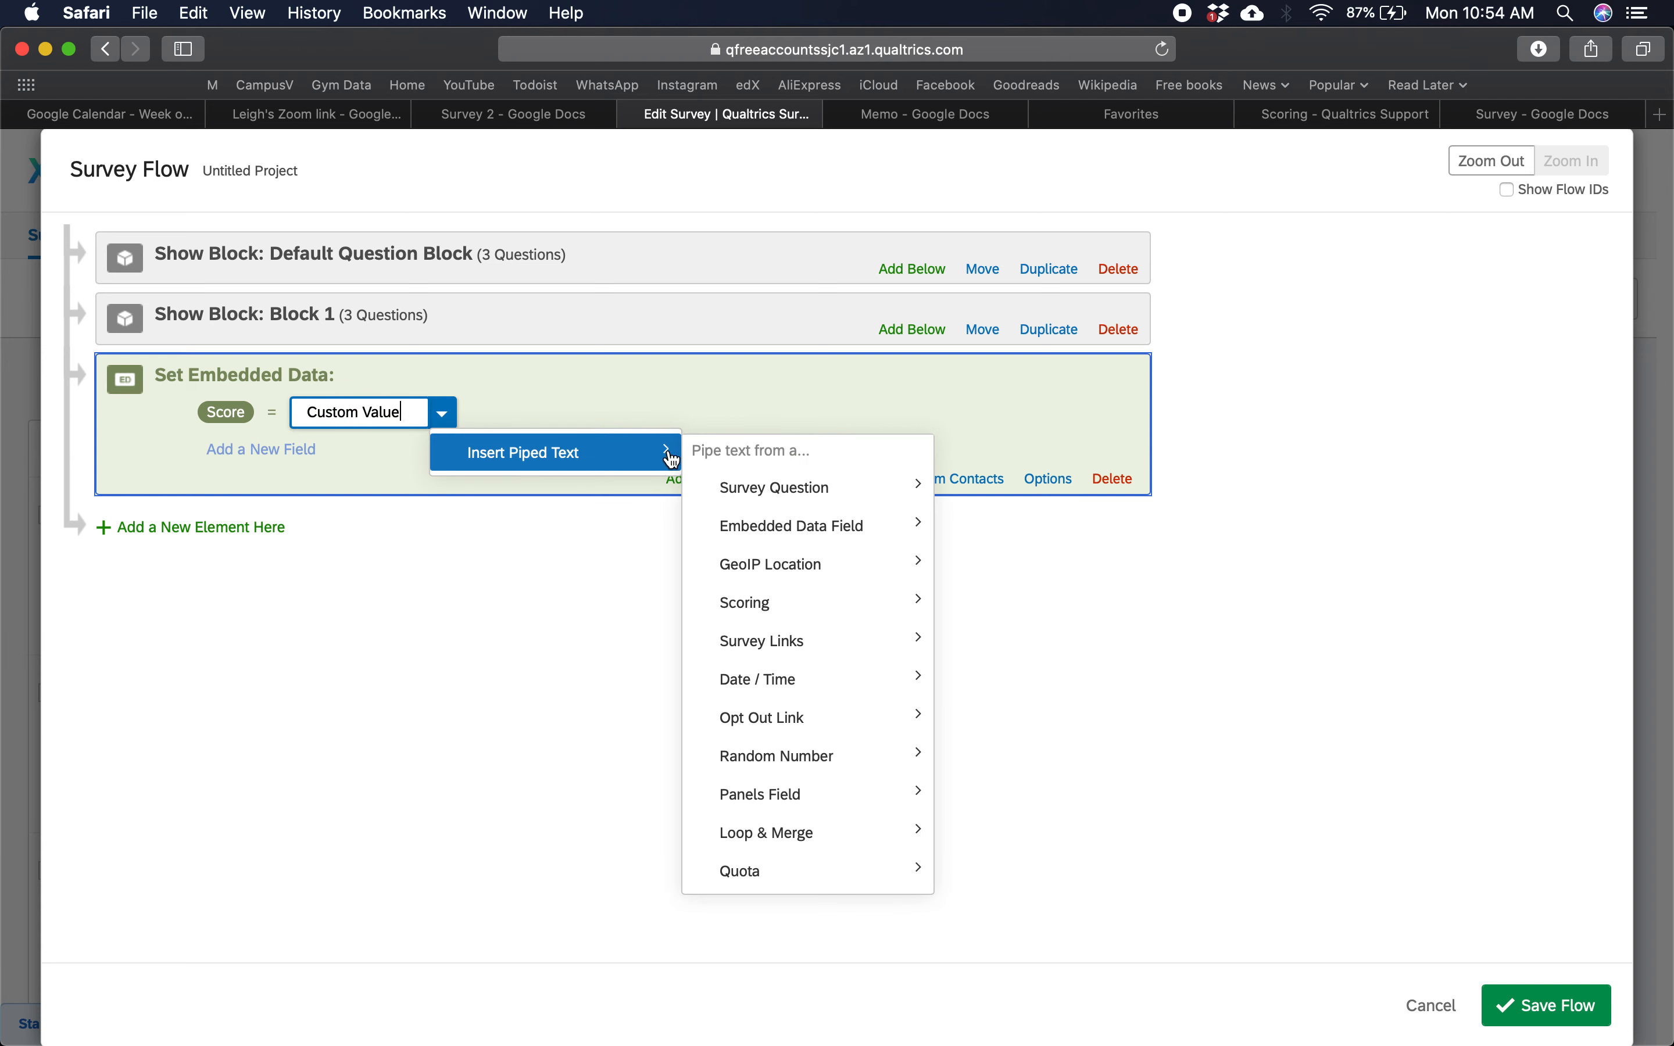
{"action": "mouse_move", "coordinate": [838, 624]}
{"action": "mouse_move", "coordinate": [990, 609]}
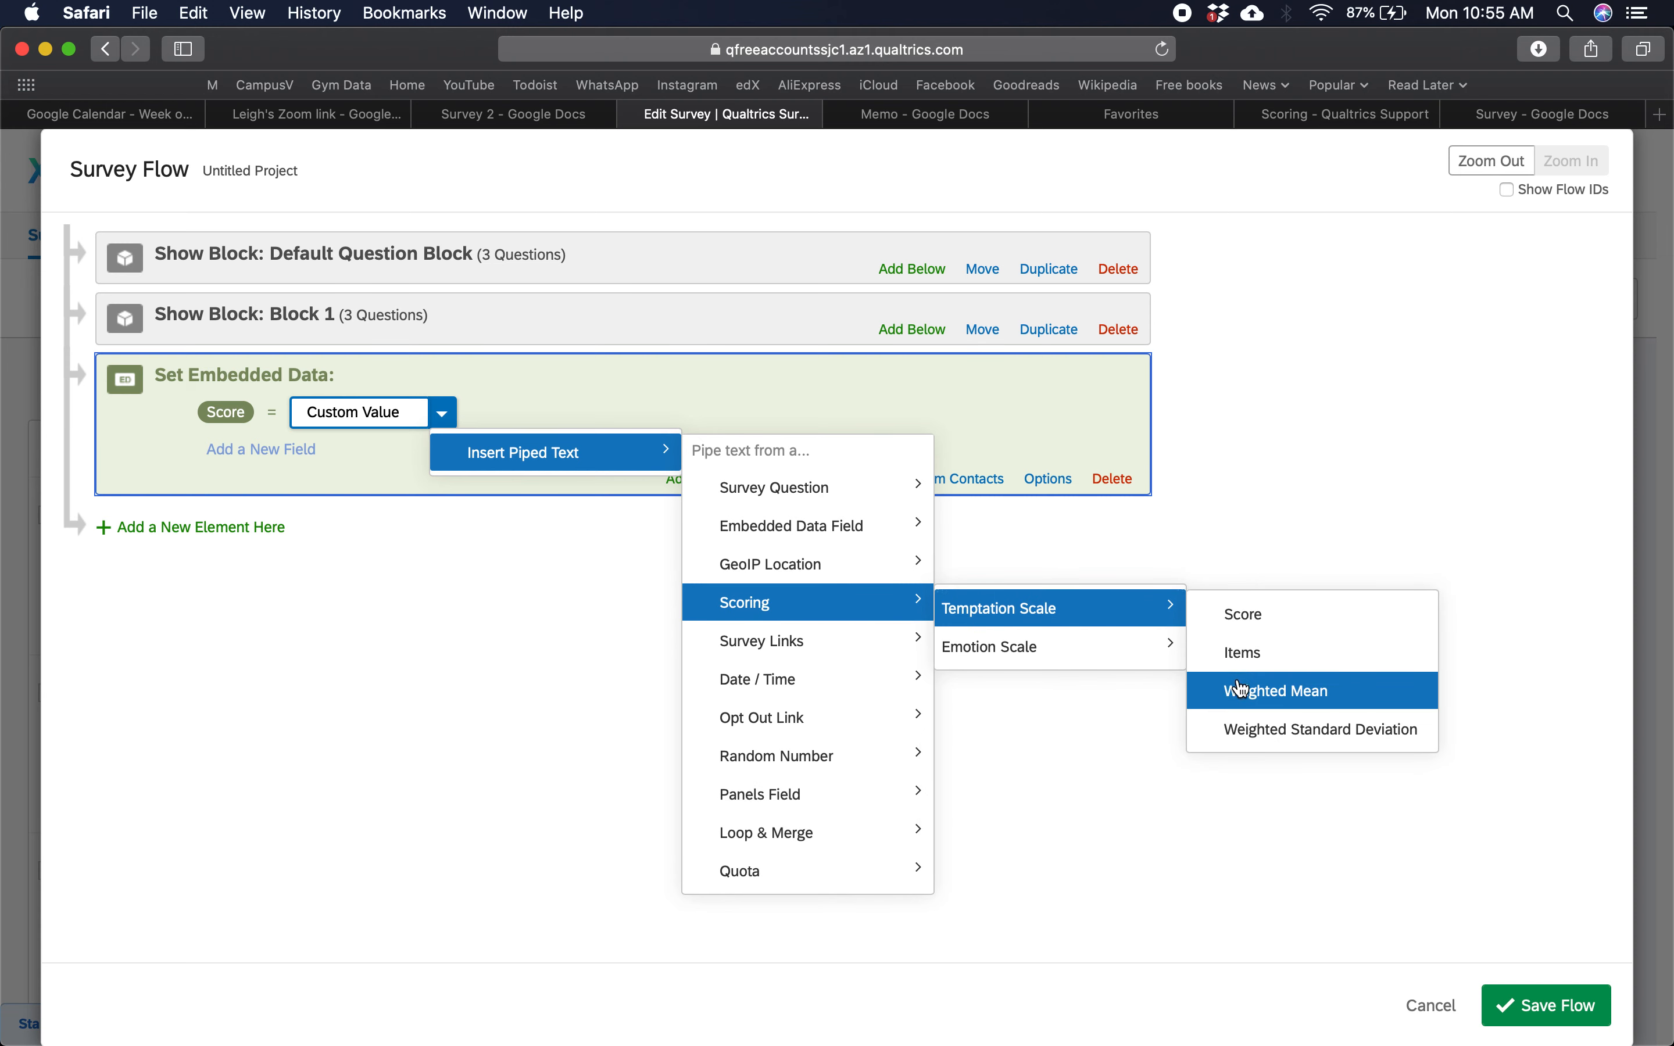
{"action": "left_click", "coordinate": [1241, 689]}
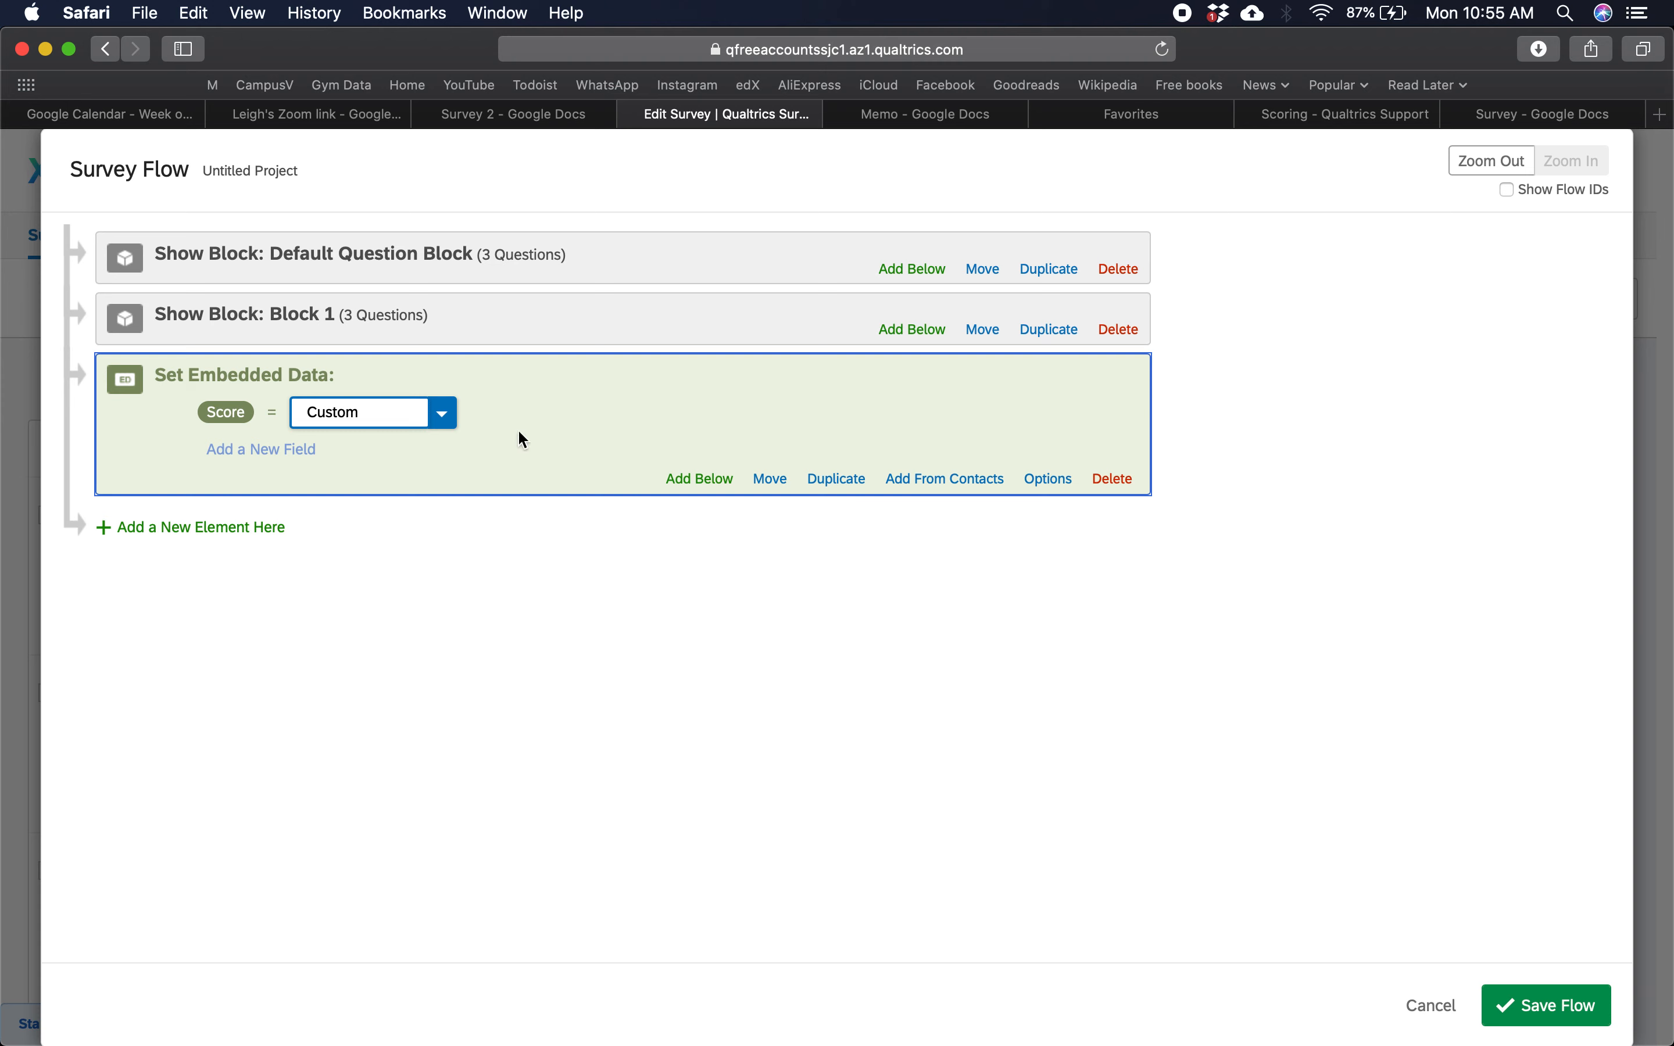
- Try again to insert the Temptation Scale's Weighted Mean into the Score field's custom value
{"action": "left_click", "coordinate": [447, 415]}
{"action": "mouse_move", "coordinate": [488, 453]}
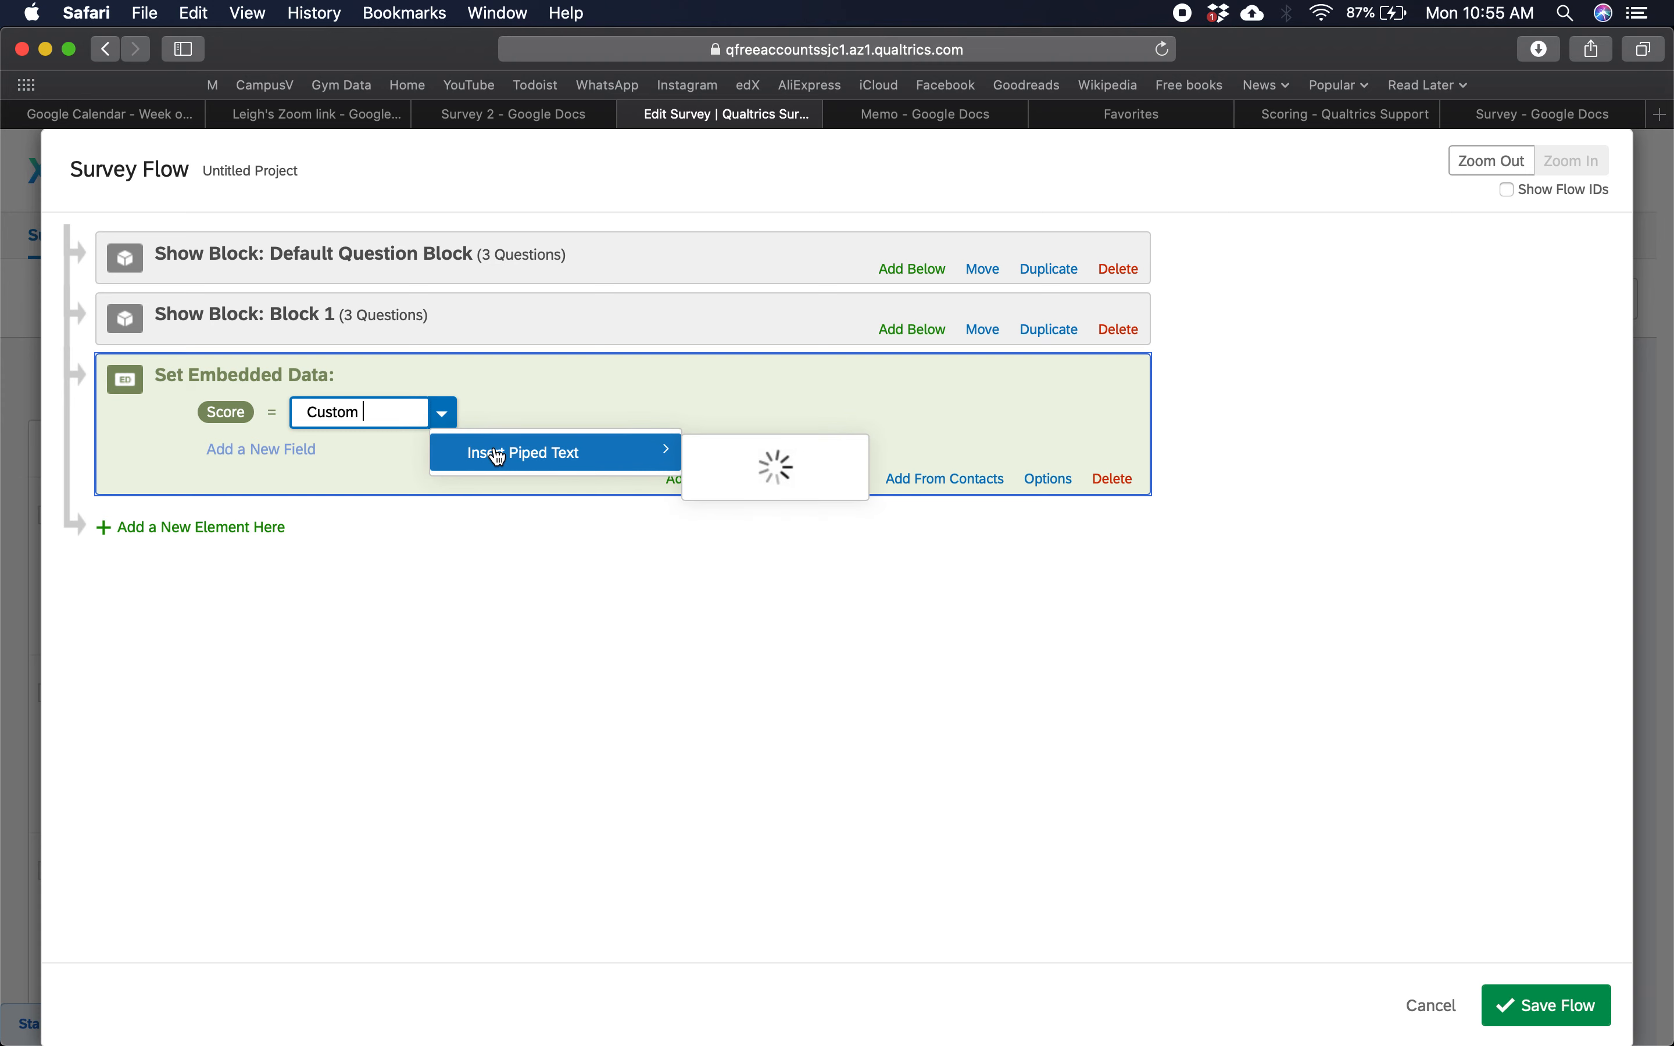
{"action": "mouse_move", "coordinate": [774, 623]}
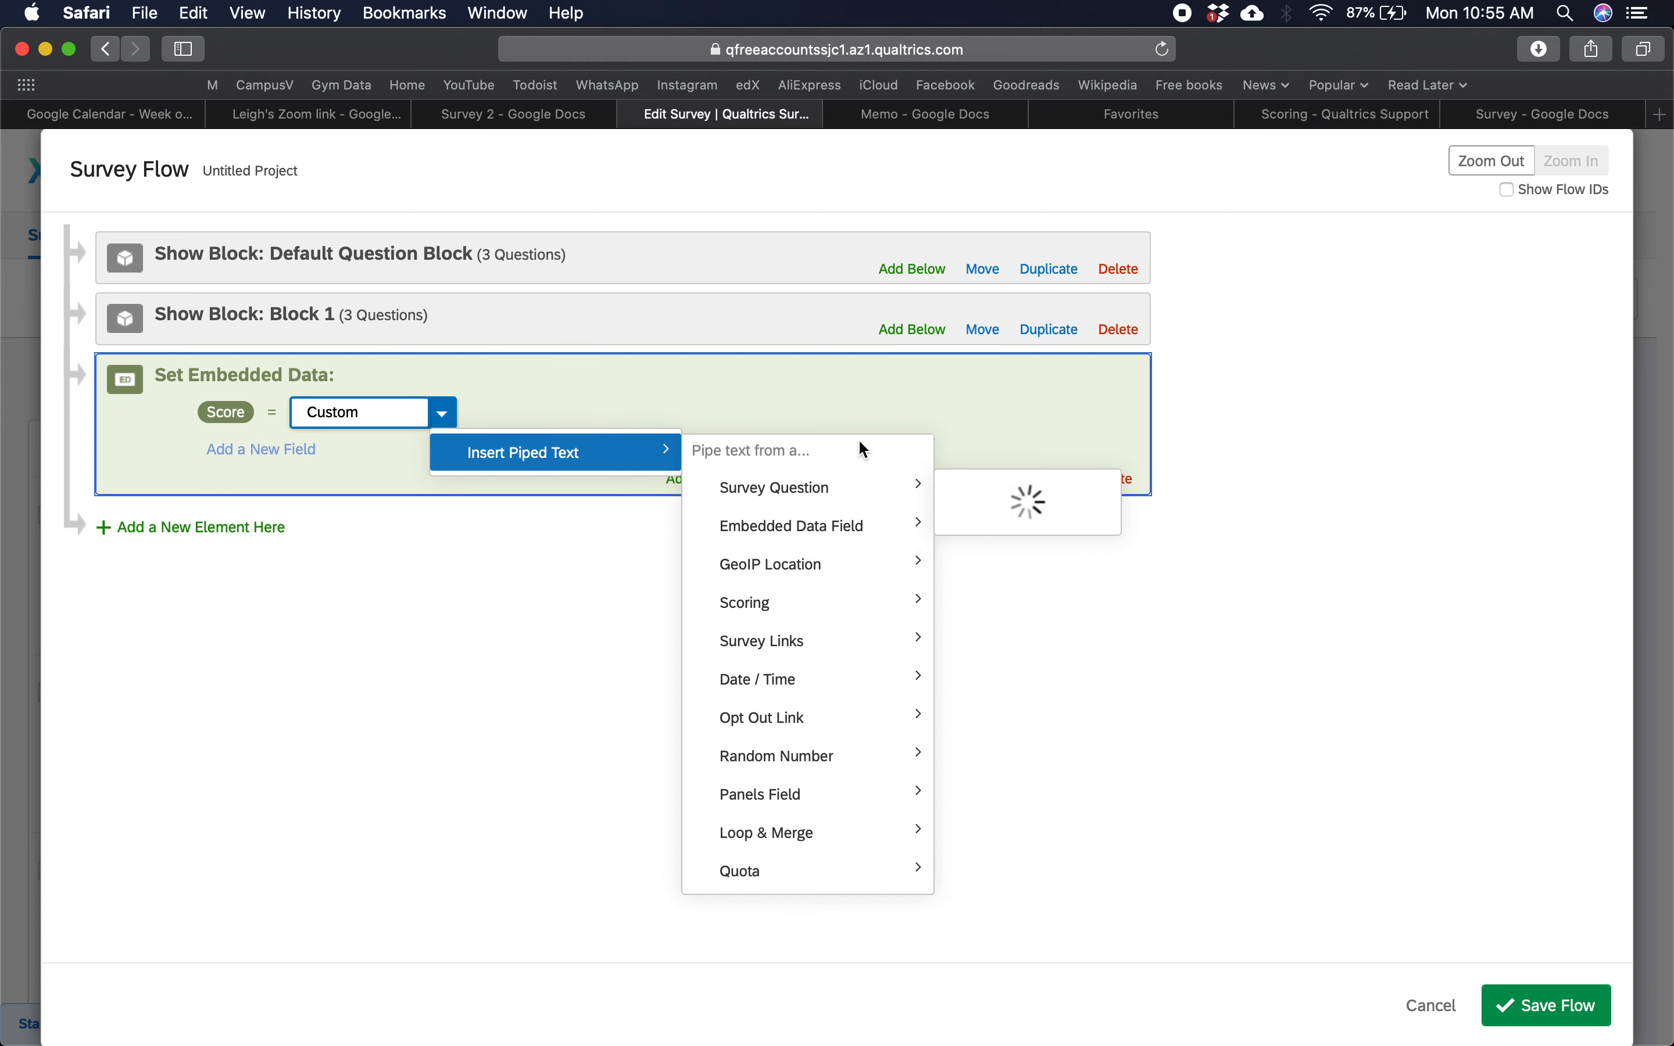
{"action": "mouse_move", "coordinate": [838, 788]}
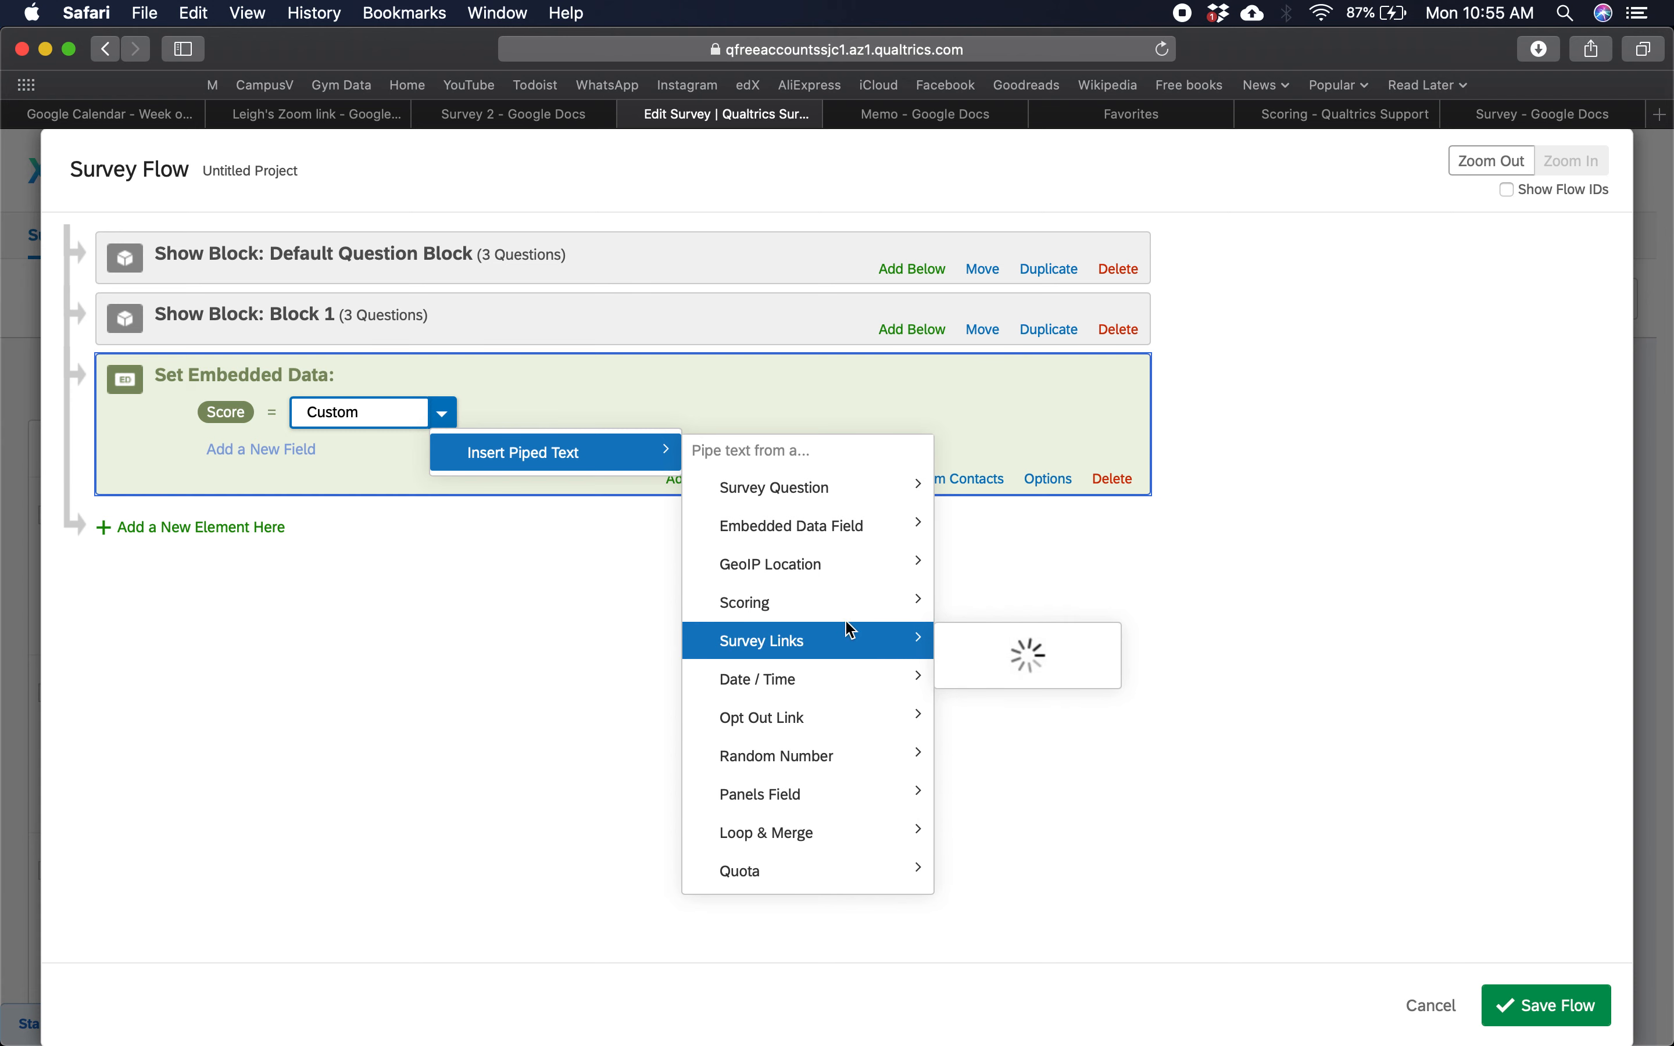
{"action": "mouse_move", "coordinate": [845, 609]}
{"action": "mouse_move", "coordinate": [1015, 626]}
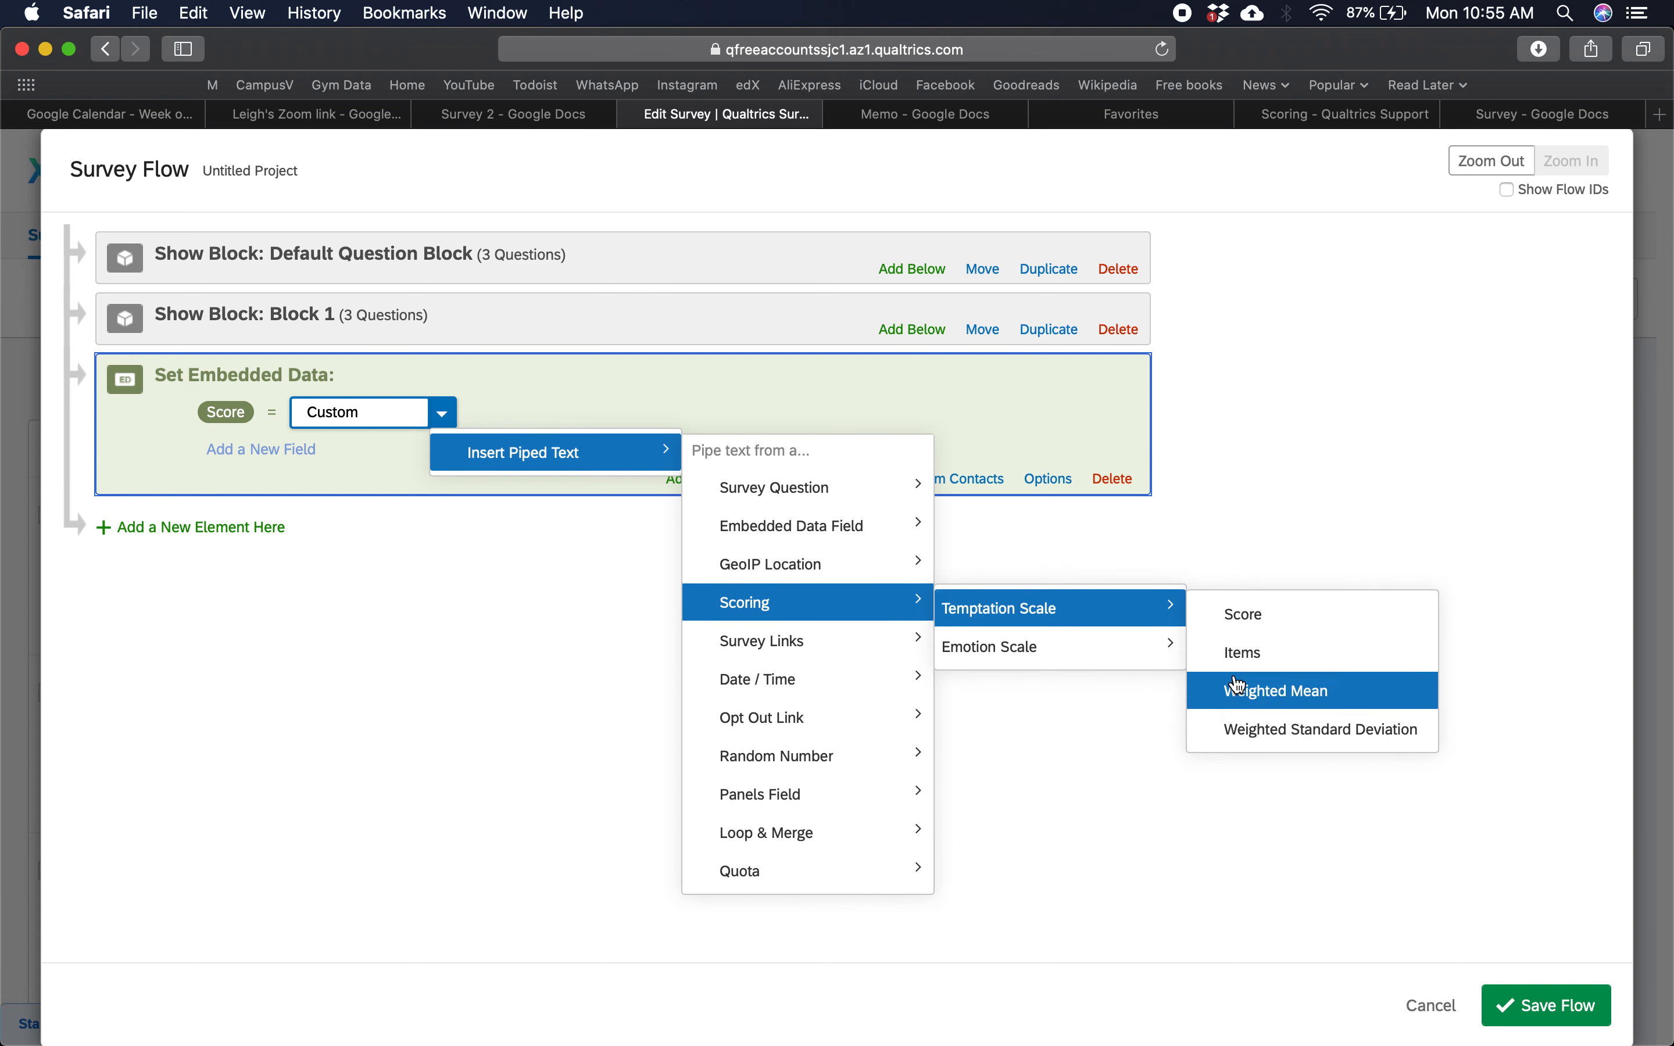
{"action": "mouse_move", "coordinate": [1158, 647]}
{"action": "left_click", "coordinate": [1249, 689]}
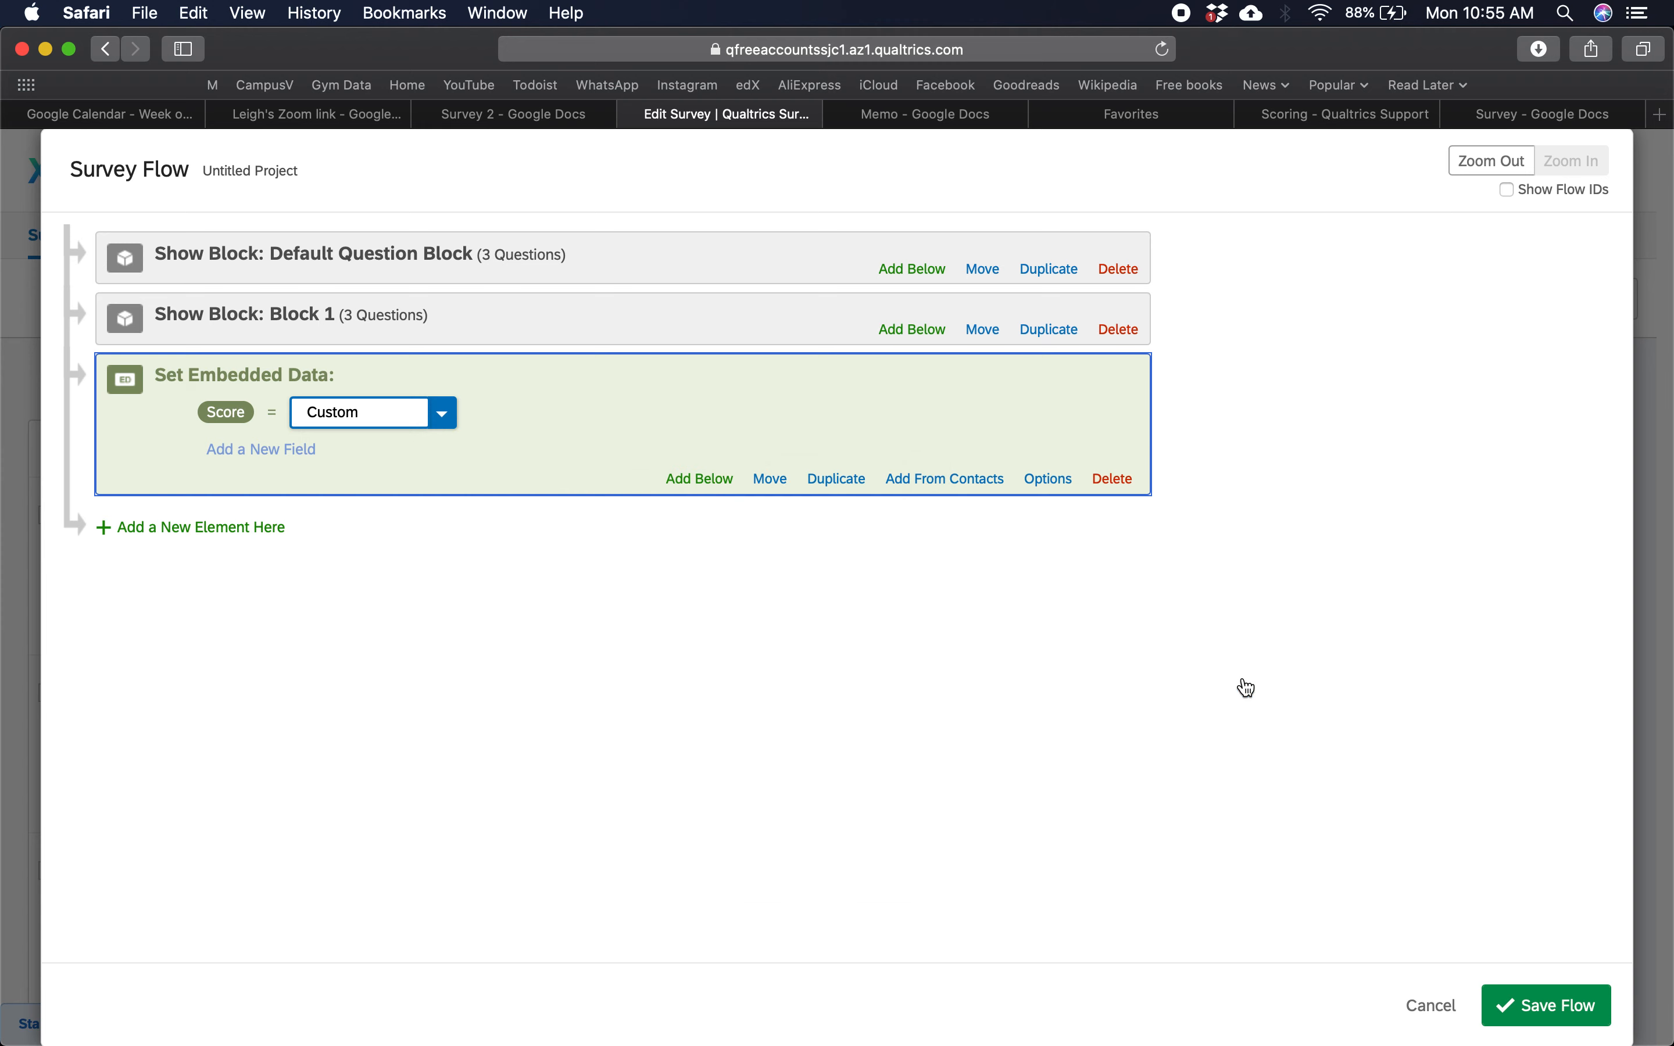
{"action": "left_click", "coordinate": [385, 475]}
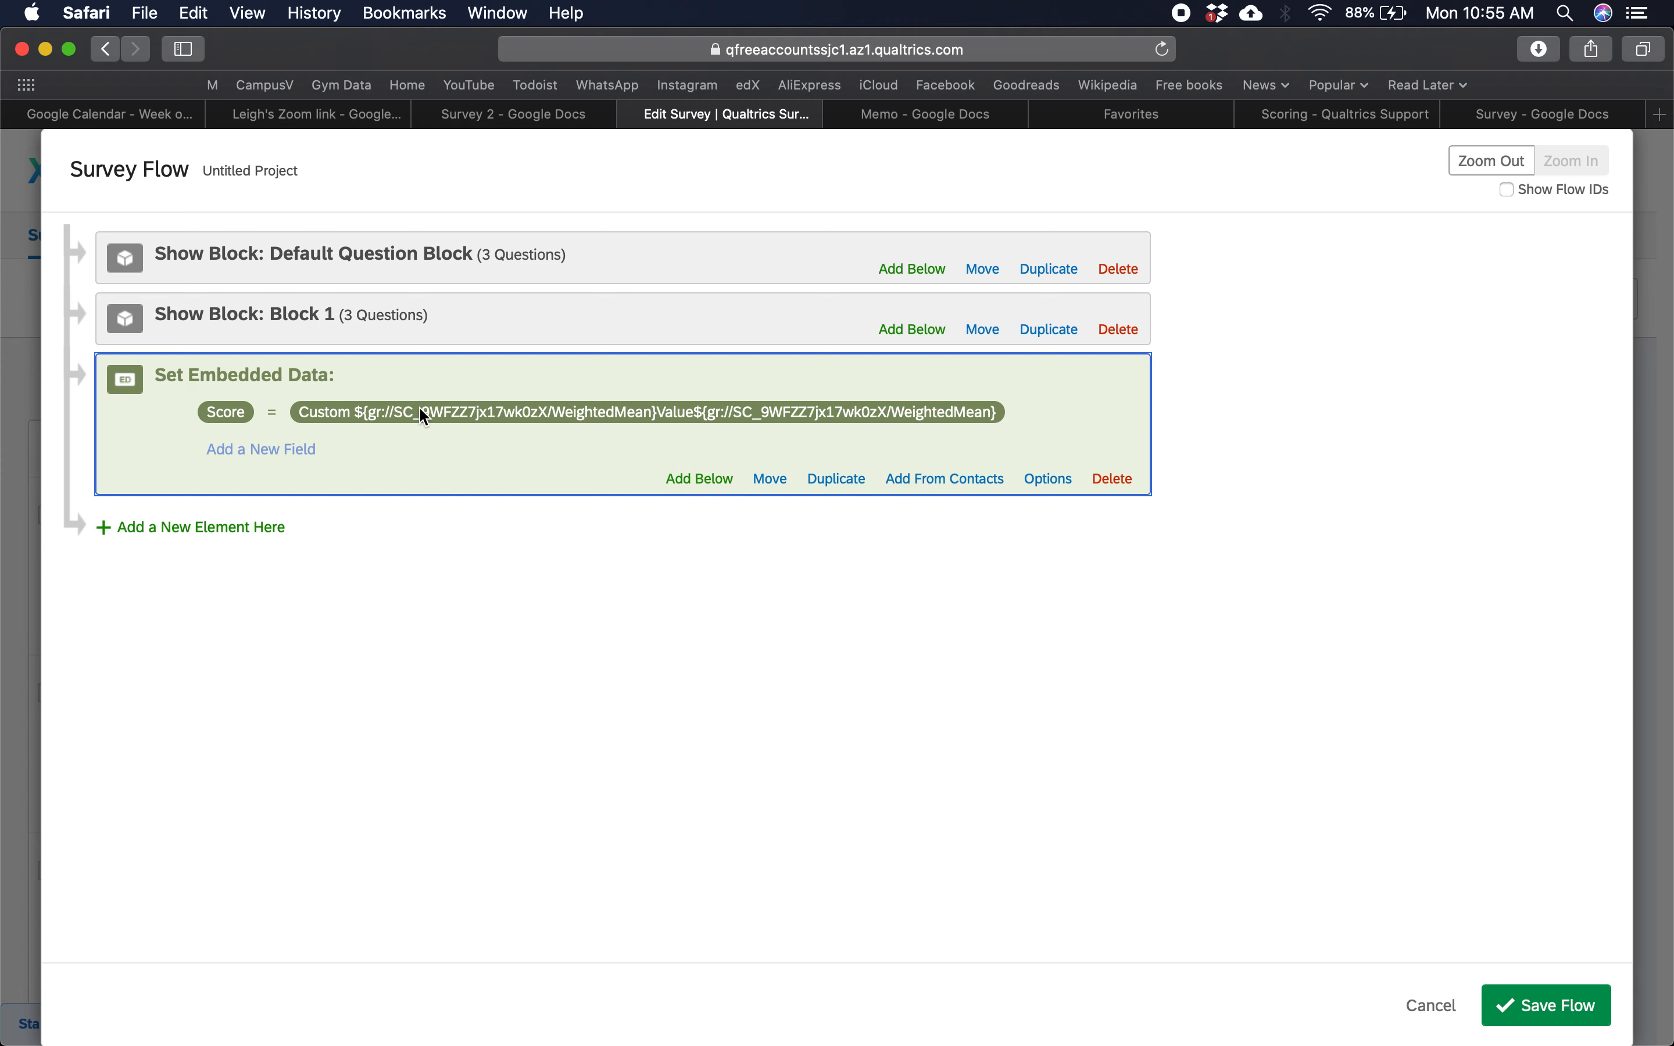
- Clear the malformed custom value of the Score field completely, including the duplicated piped text
{"action": "left_click", "coordinate": [358, 414]}
{"action": "key", "text": "BackSpace"}
{"action": "key", "text": "BackSpace"}
{"action": "key", "text": "BackSpace"}
{"action": "key", "text": "BackSpace"}
{"action": "key", "text": "BackSpace"}
{"action": "key", "text": "BackSpace"}
{"action": "key", "text": "BackSpace"}
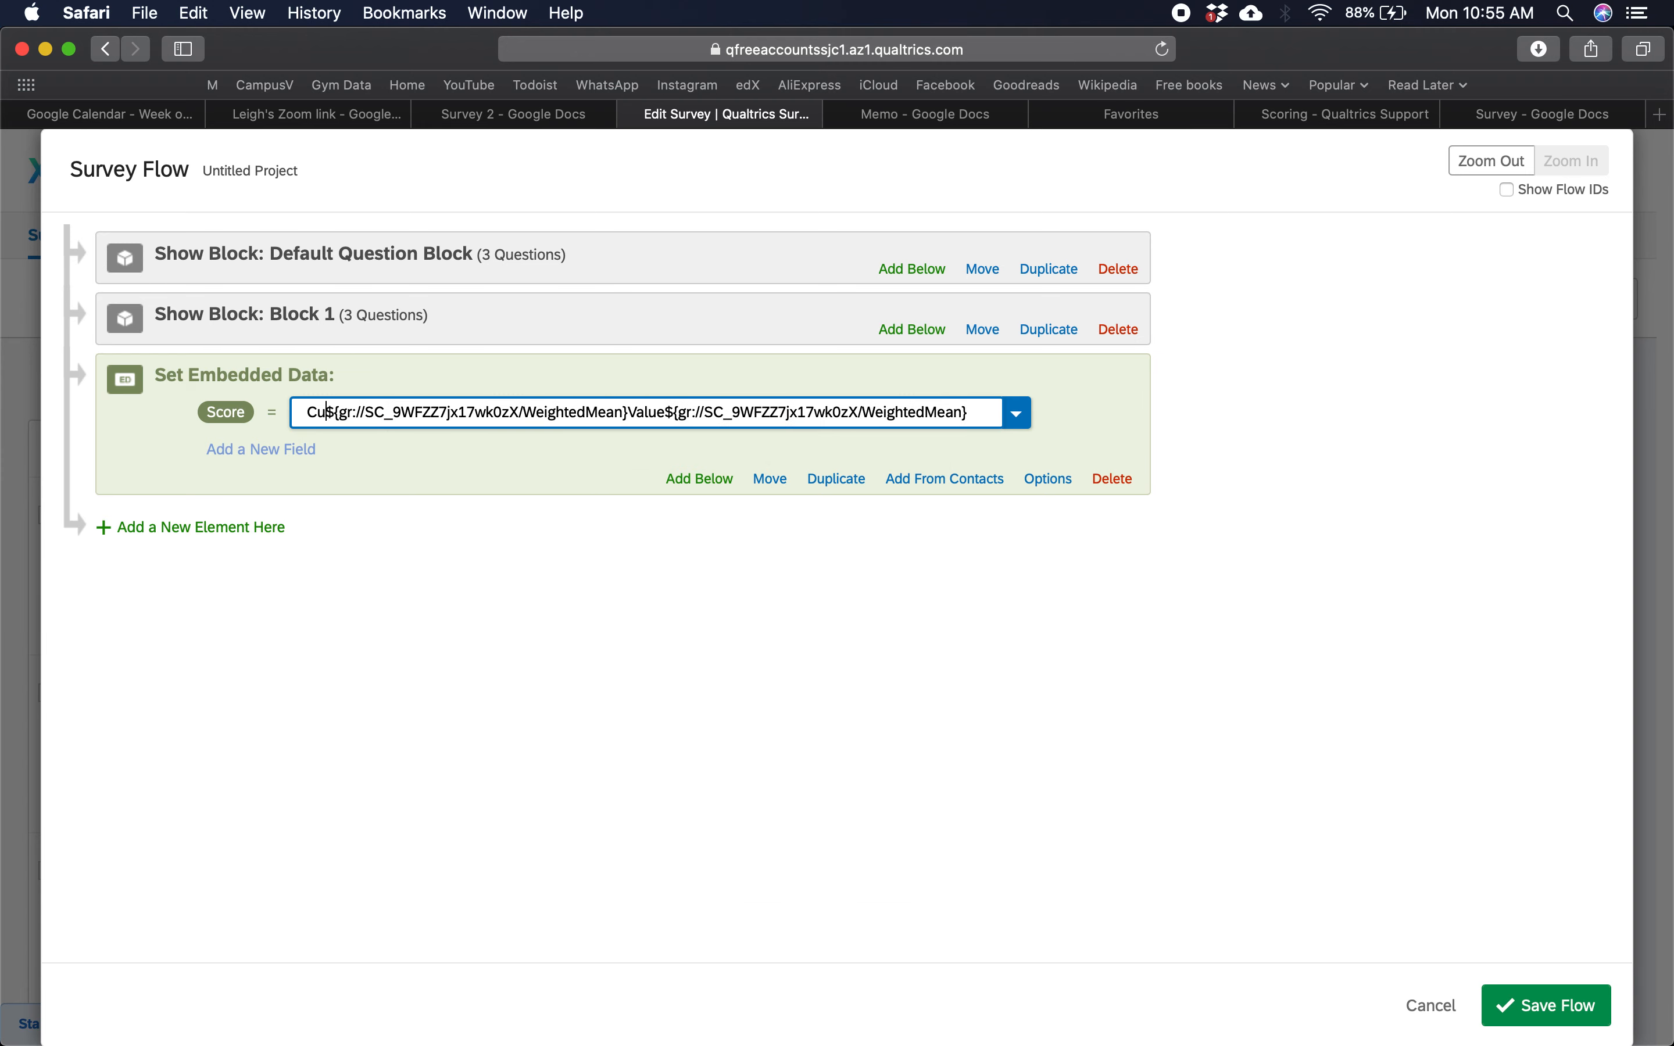
{"action": "double_click", "coordinate": [493, 415]}
{"action": "key", "text": "BackSpace"}
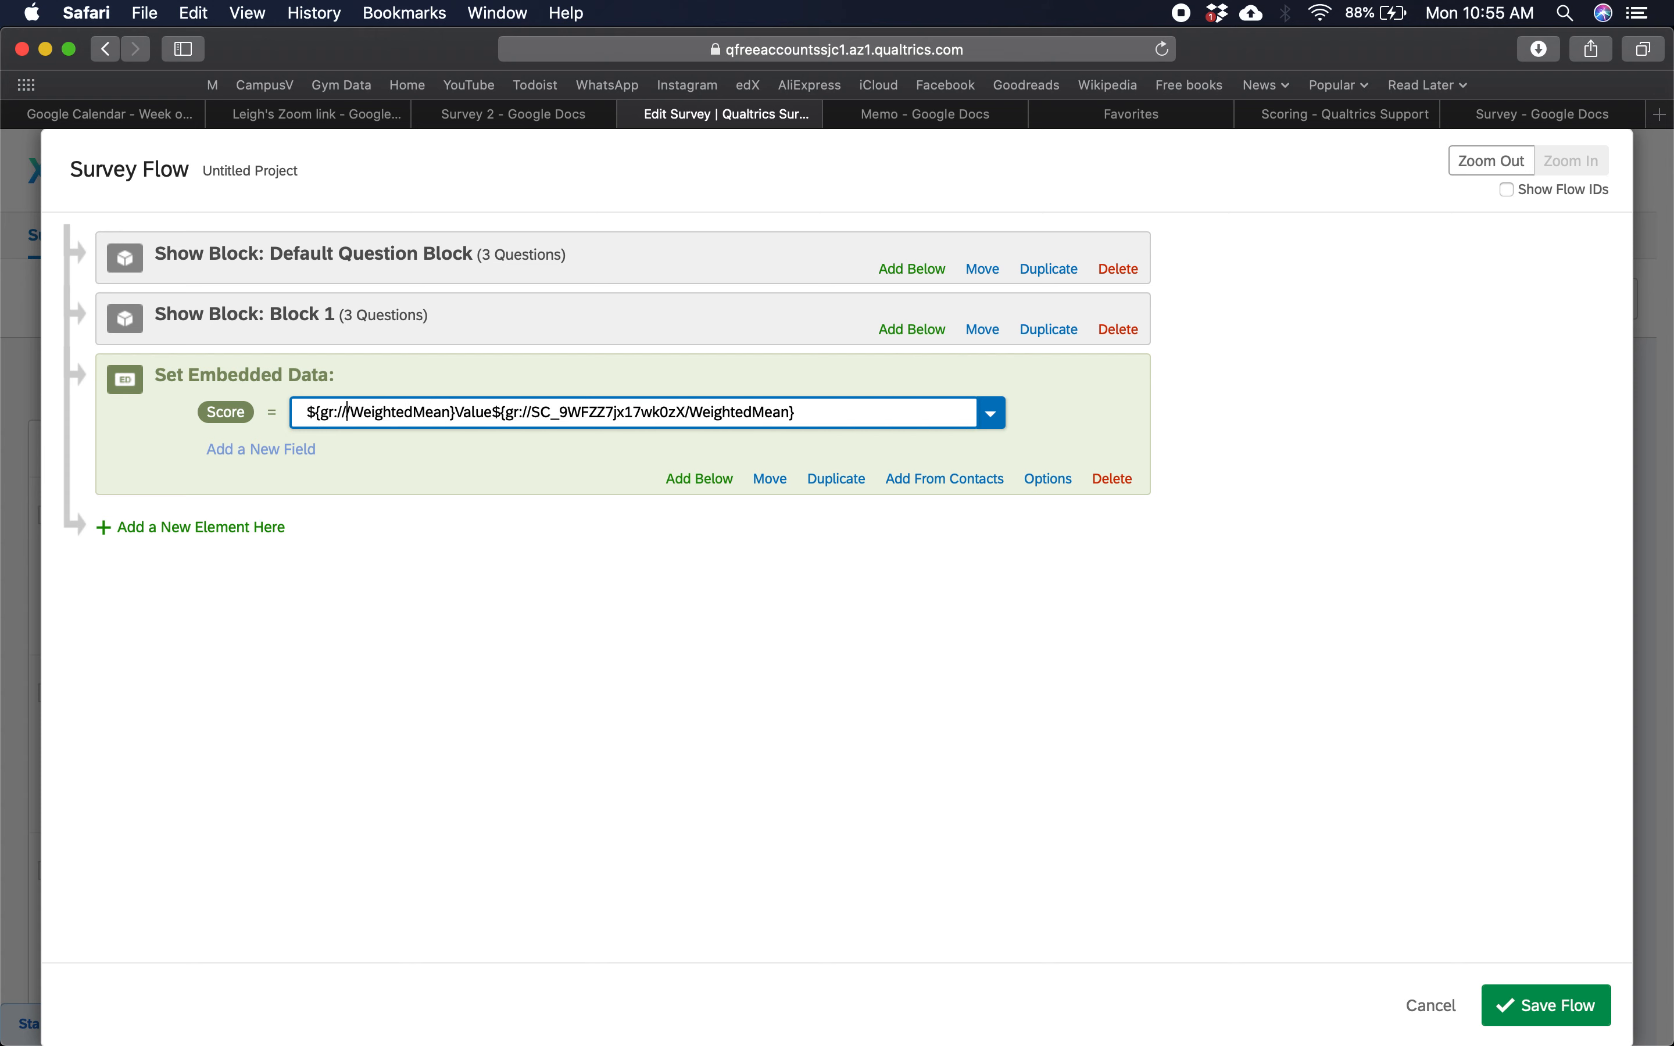
{"action": "key", "text": "super+a"}
{"action": "key", "text": "BackSpace"}
{"action": "left_click", "coordinate": [586, 479]}
{"action": "left_click", "coordinate": [563, 415]}
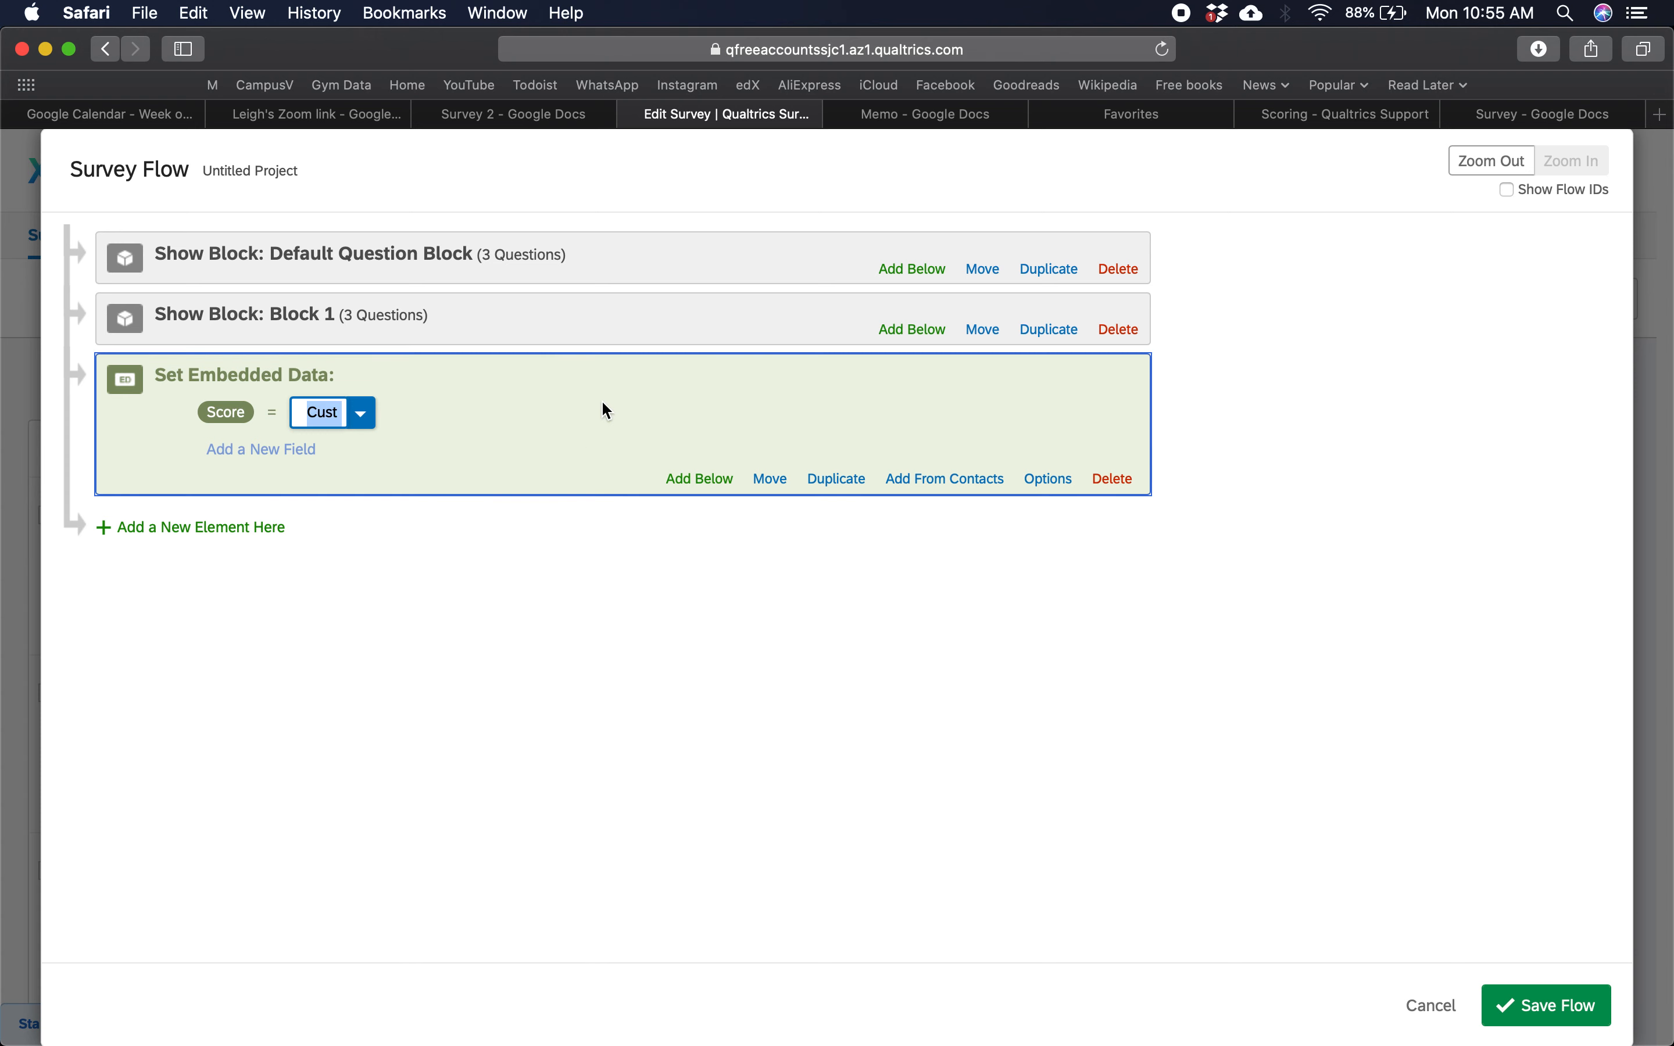
{"action": "left_click", "coordinate": [361, 414]}
{"action": "key", "text": "BackSpace"}
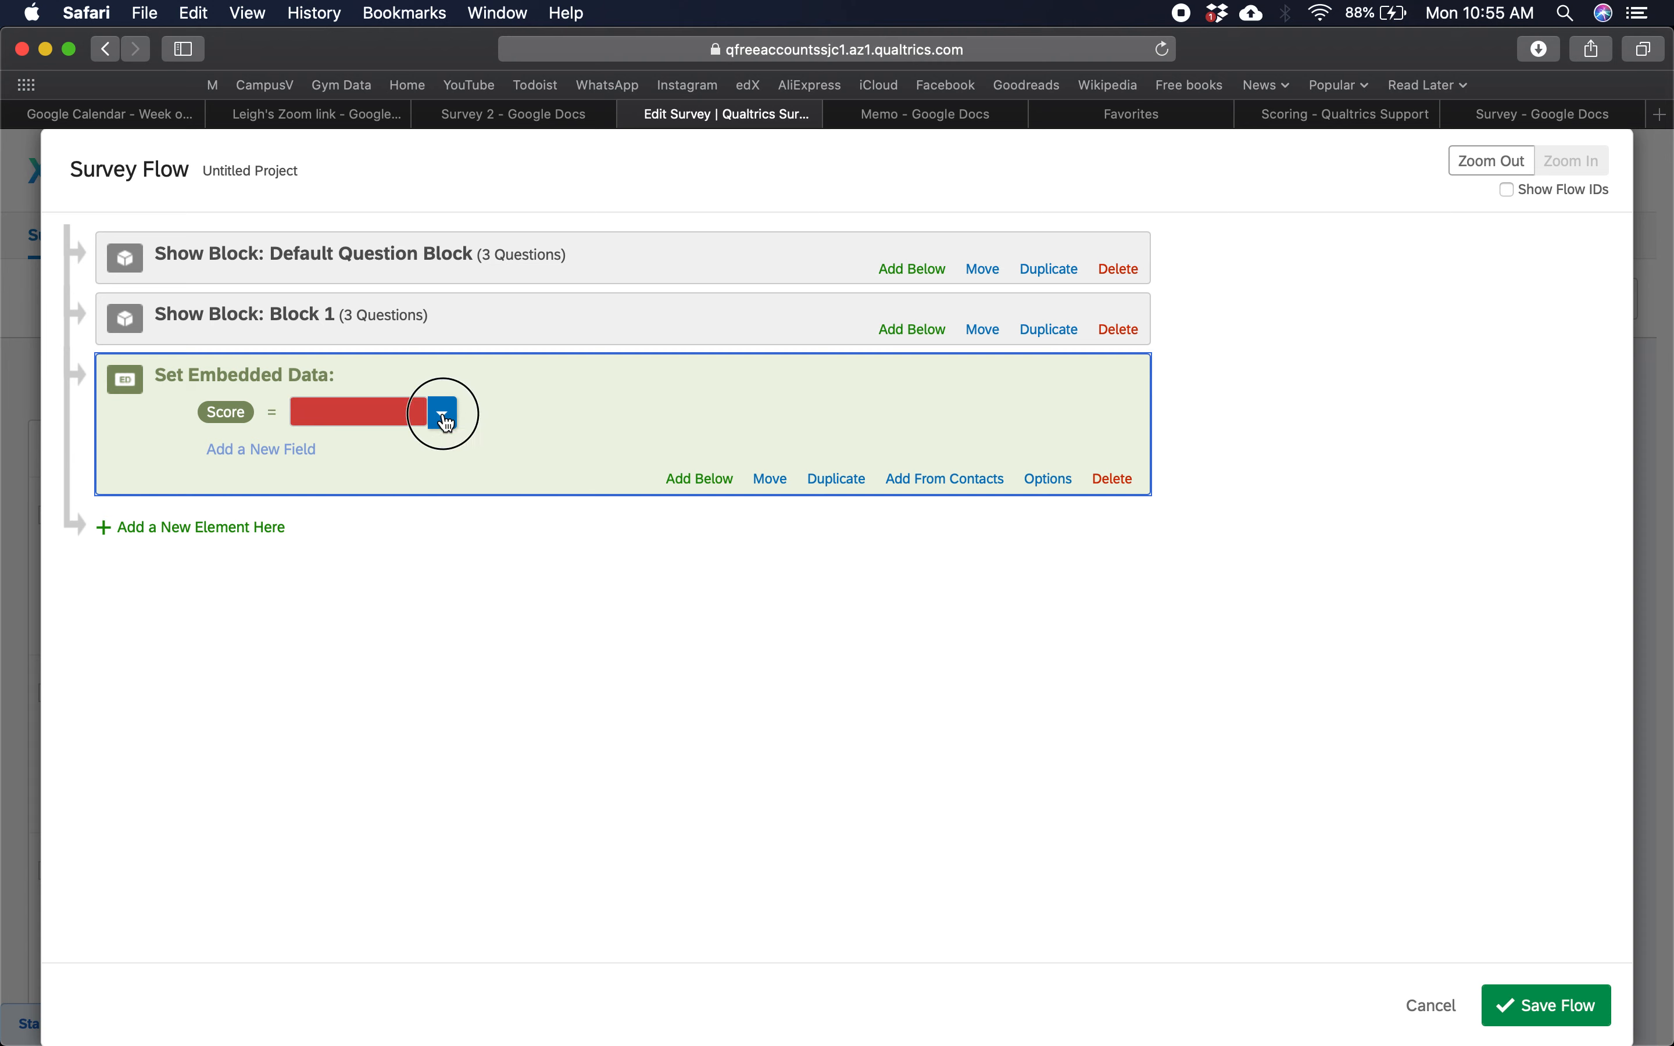
- Set the empty Score value to piped text from scoring, using the Temptation Scale's Weighted Mean
{"action": "left_click", "coordinate": [443, 413]}
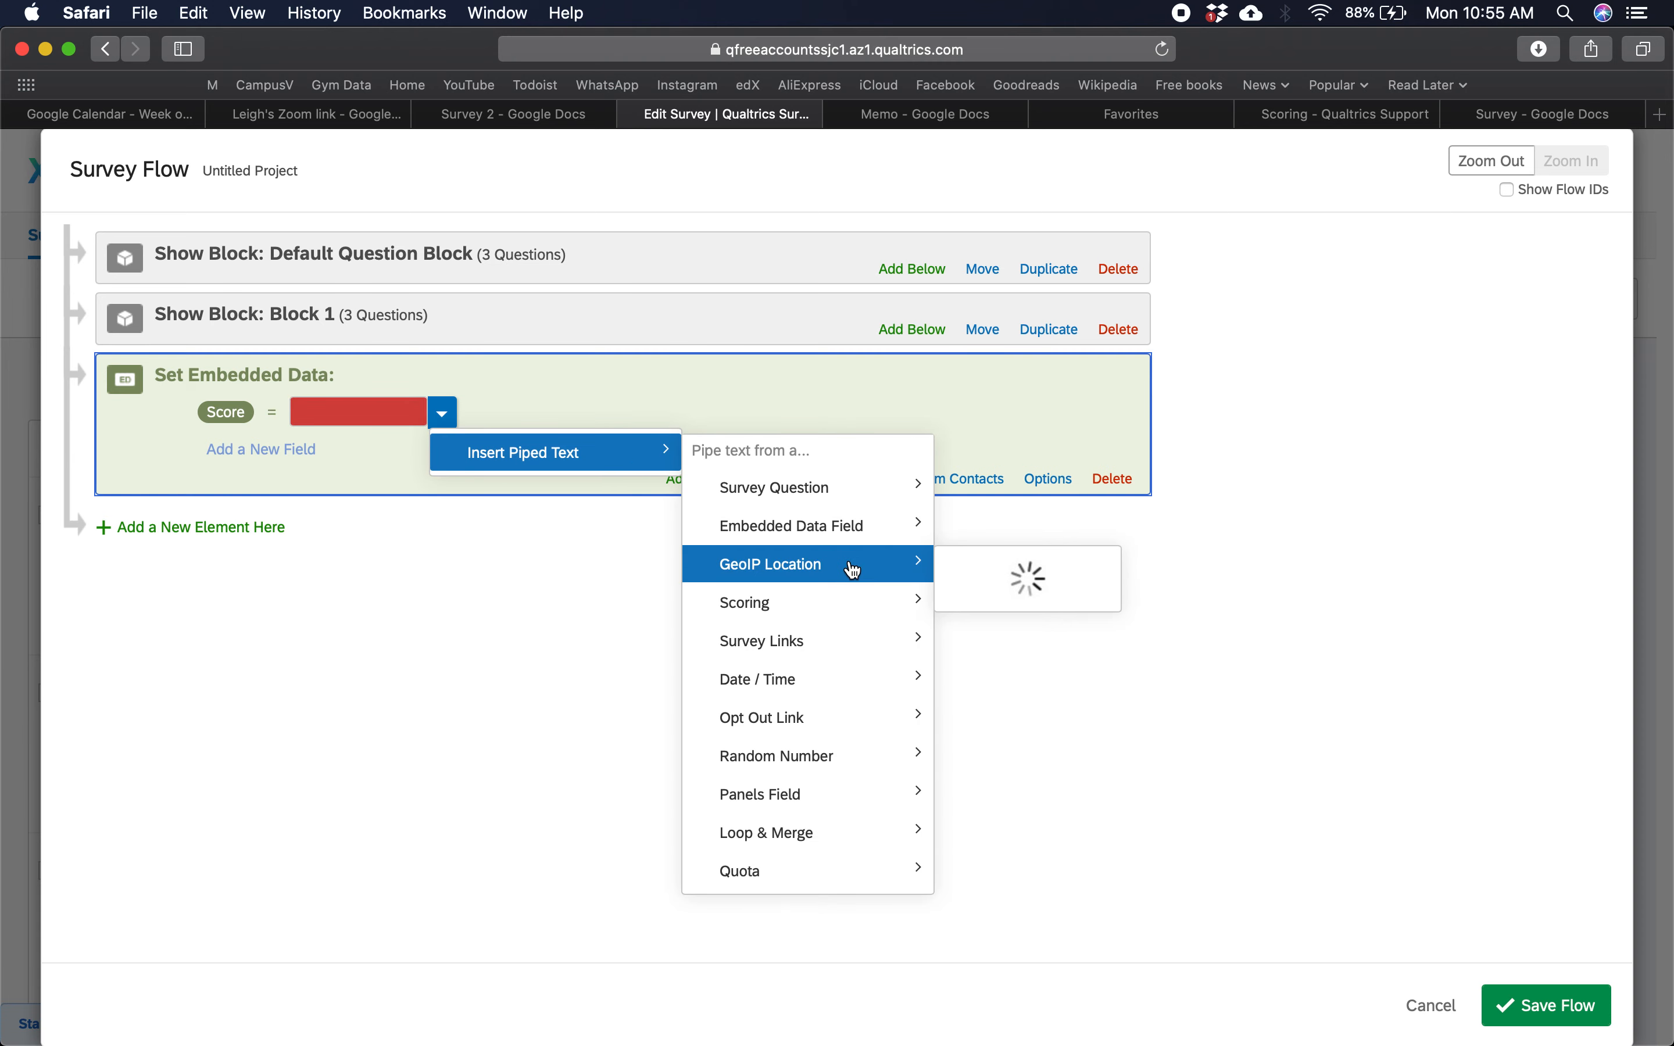
{"action": "left_click", "coordinate": [1266, 692]}
{"action": "left_click", "coordinate": [547, 555]}
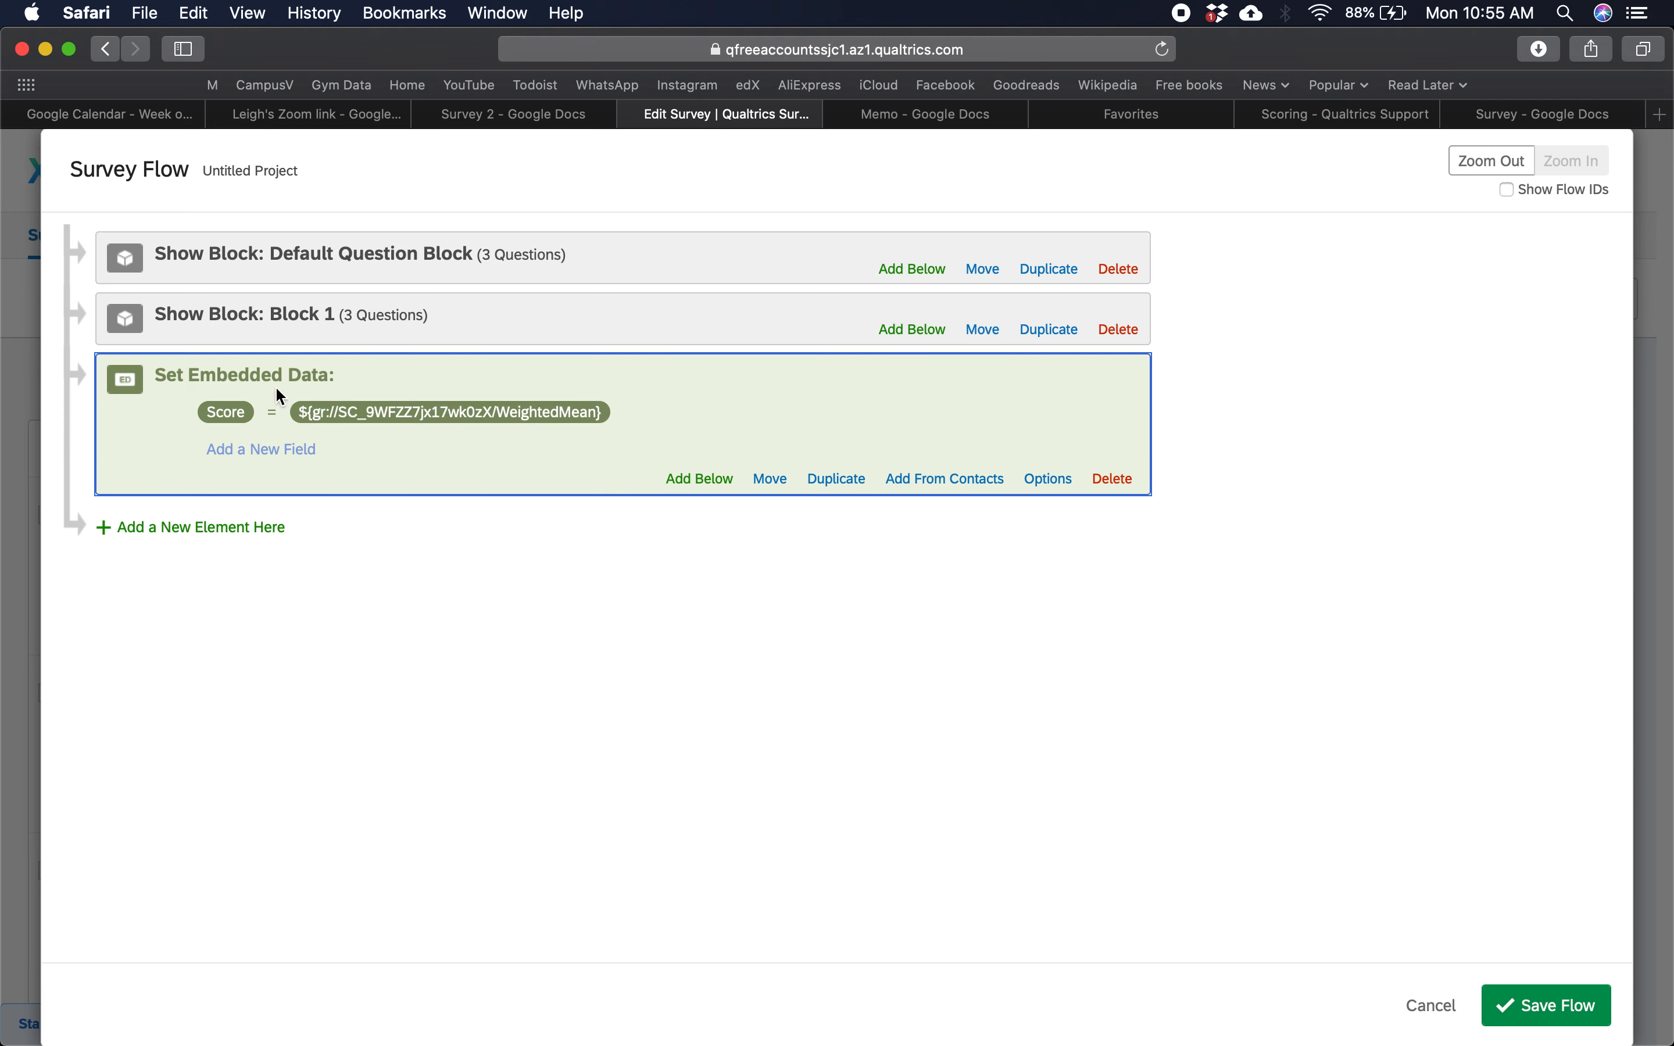
- Move the embedded data element between the Default Question Block and Block 1, and save the flow
{"action": "left_click_drag", "start_coordinate": [768, 482], "coordinate": [759, 291]}
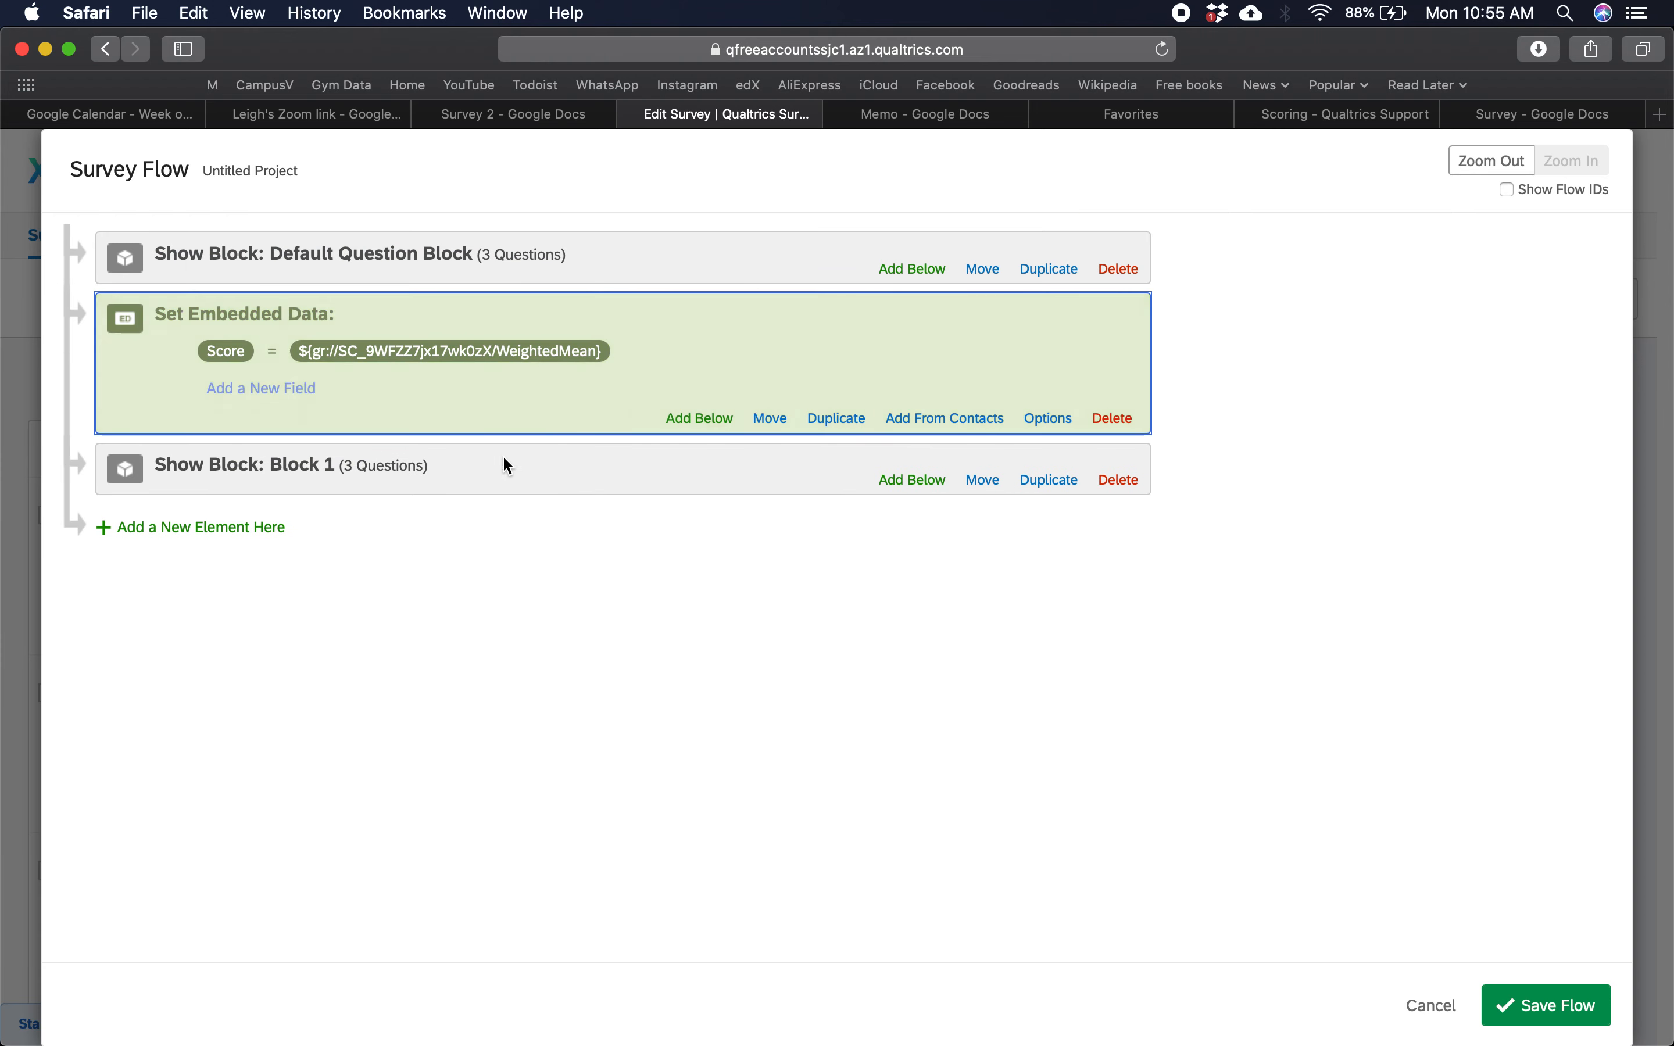
{"action": "left_click", "coordinate": [1547, 1006]}
- Open the display logic of question Q4, "You are an addict, find help.", for editing
{"action": "scroll", "coordinate": [506, 642], "scroll_direction": "down", "scroll_amount": 10}
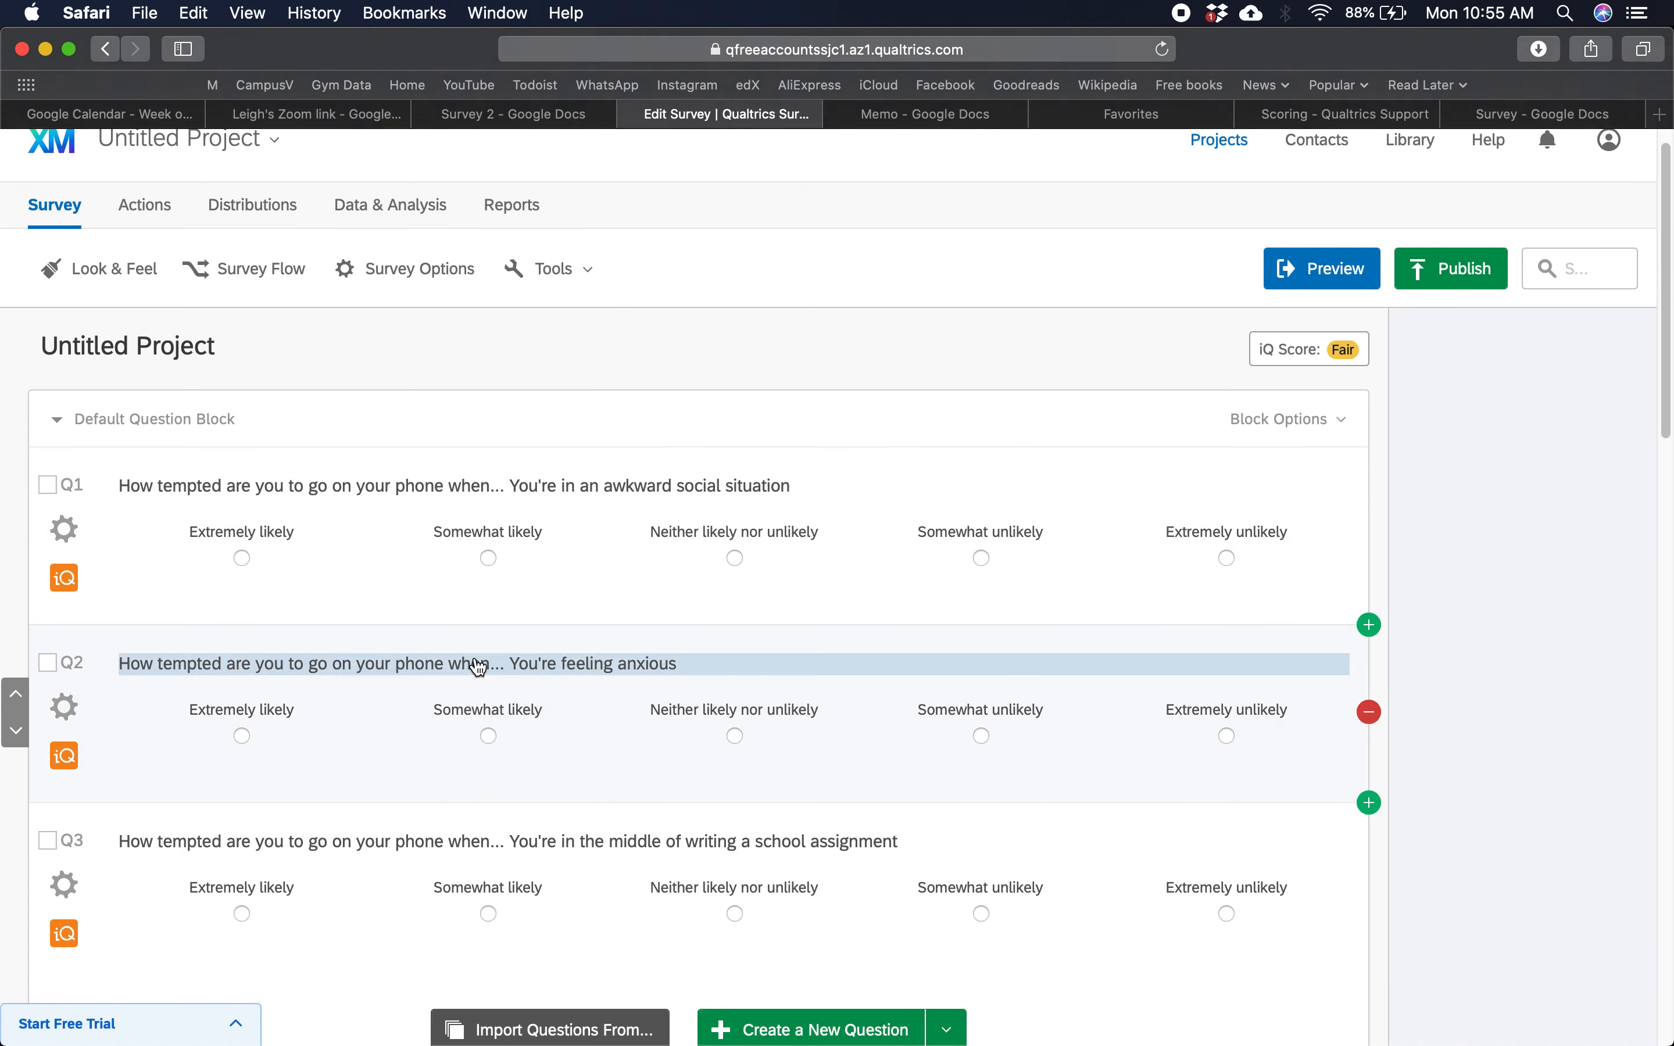
{"action": "scroll", "coordinate": [376, 473], "scroll_direction": "down", "scroll_amount": 11}
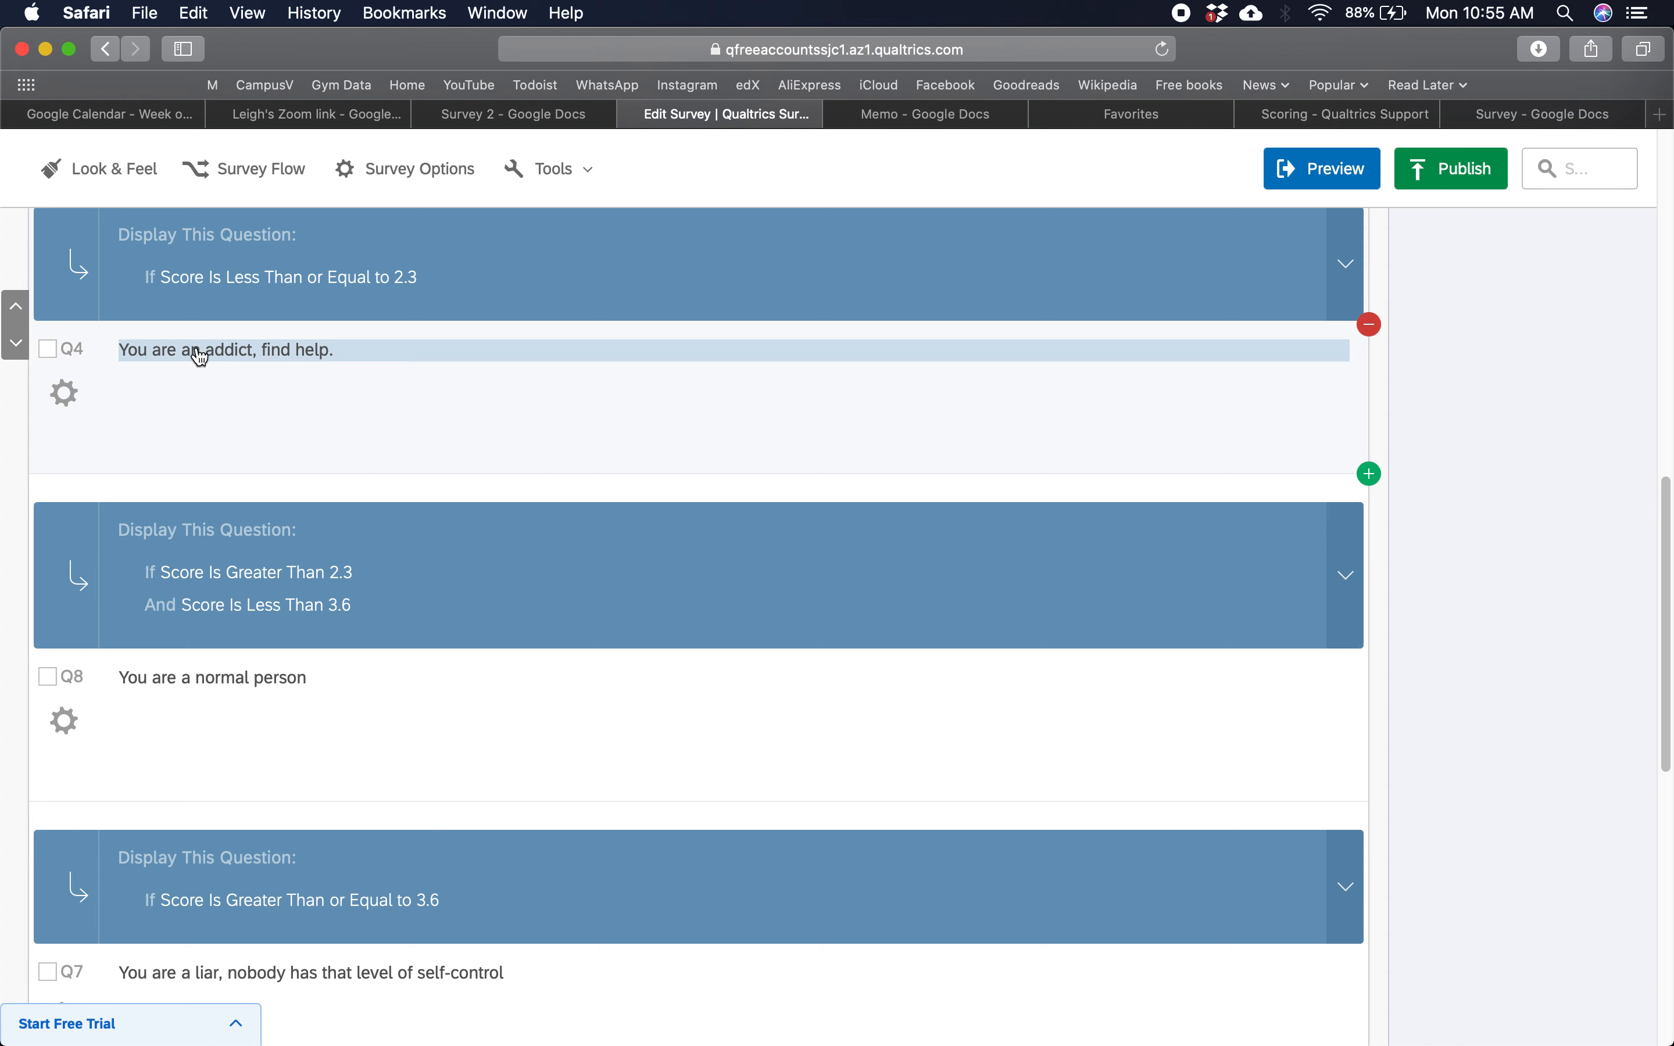
{"action": "left_click", "coordinate": [224, 429]}
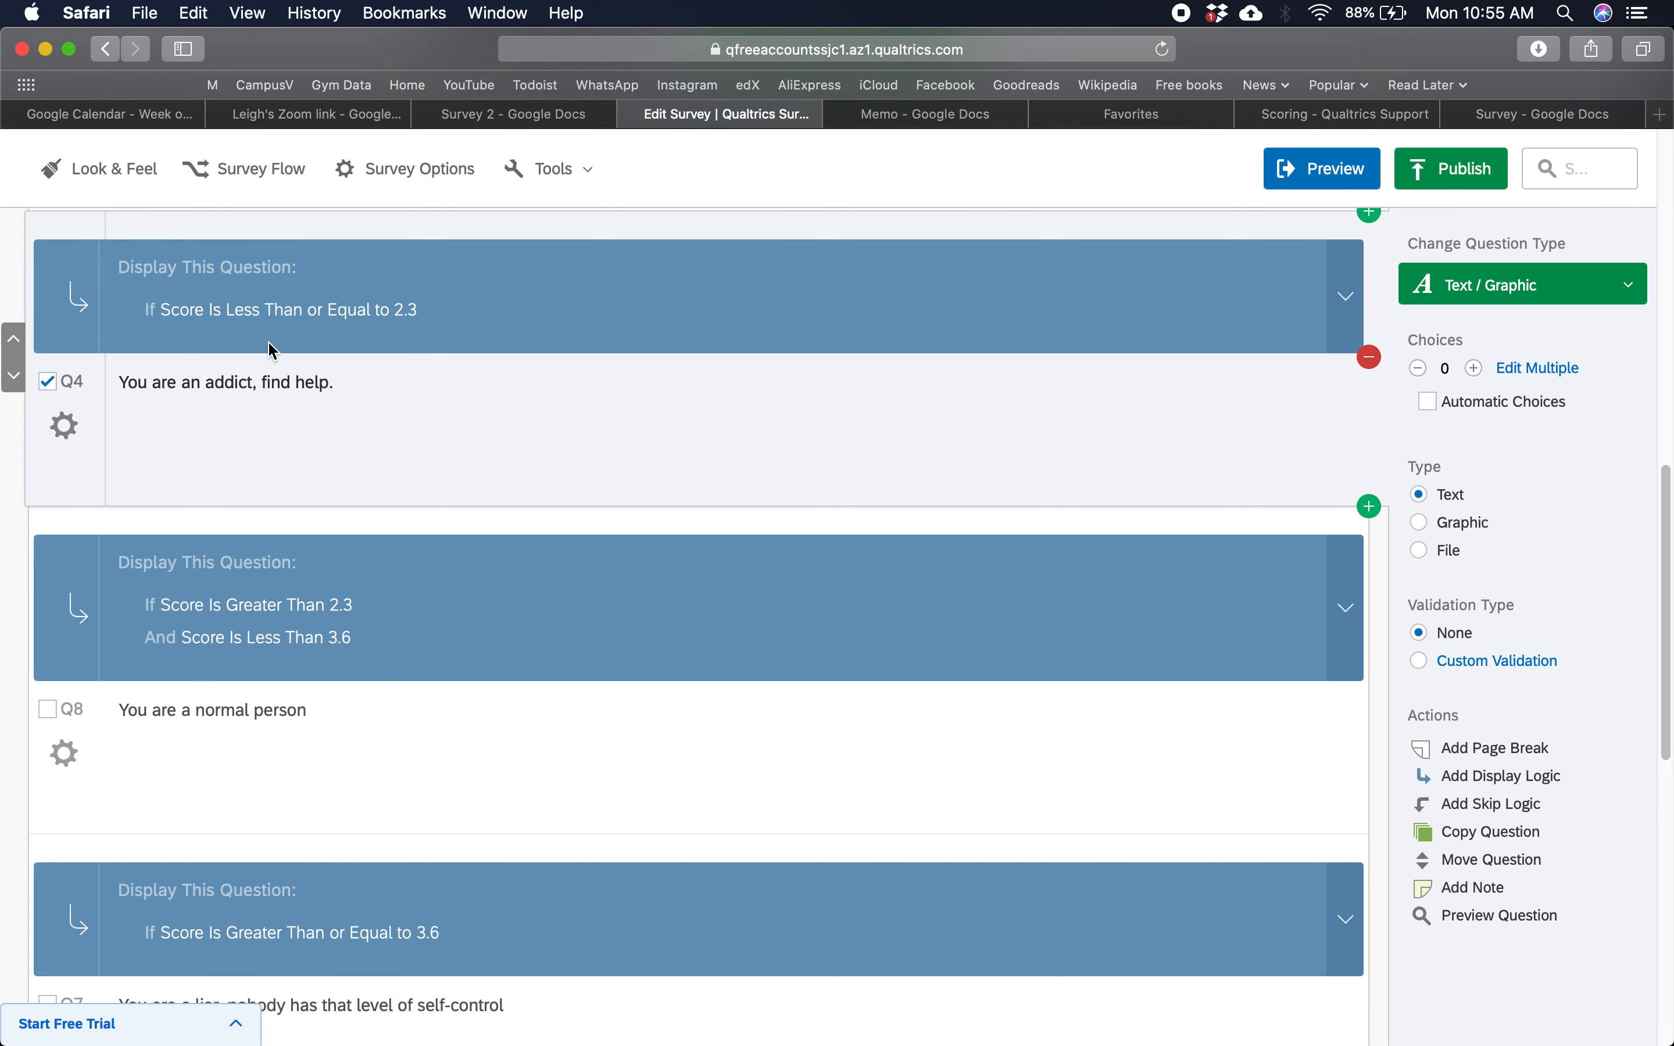
{"action": "scroll", "coordinate": [254, 422], "scroll_direction": "down", "scroll_amount": 3}
{"action": "left_click", "coordinate": [250, 331]}
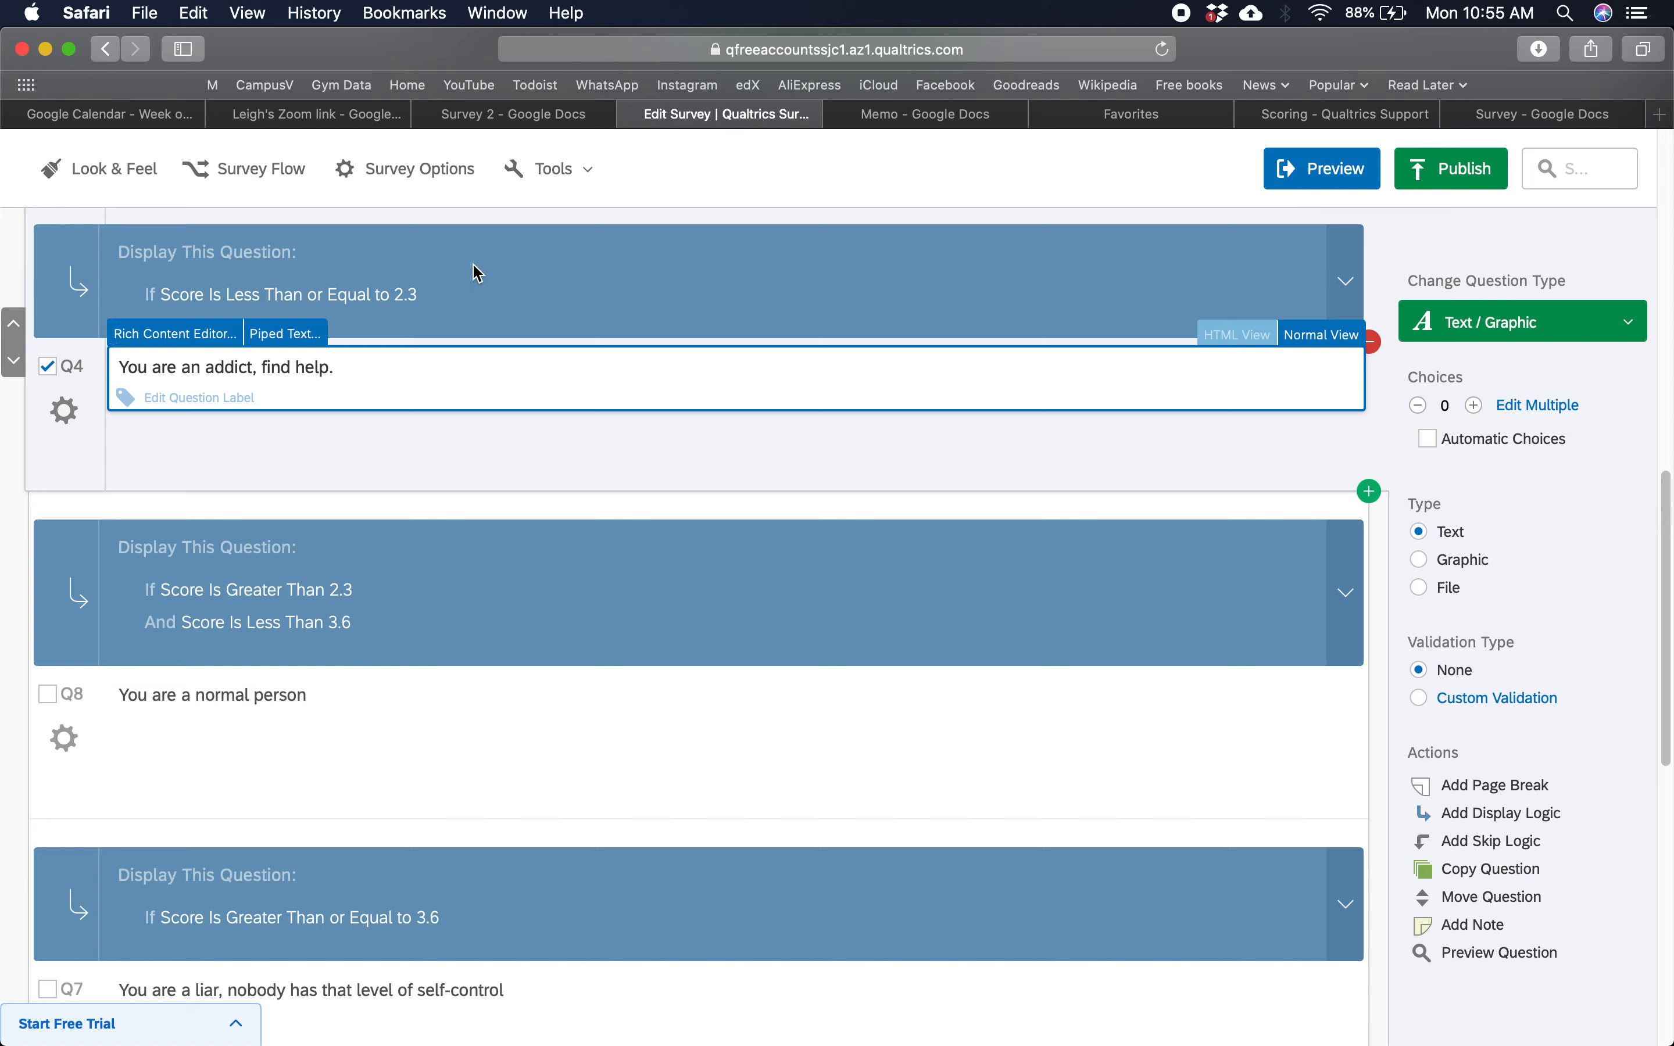
{"action": "left_click", "coordinate": [473, 291]}
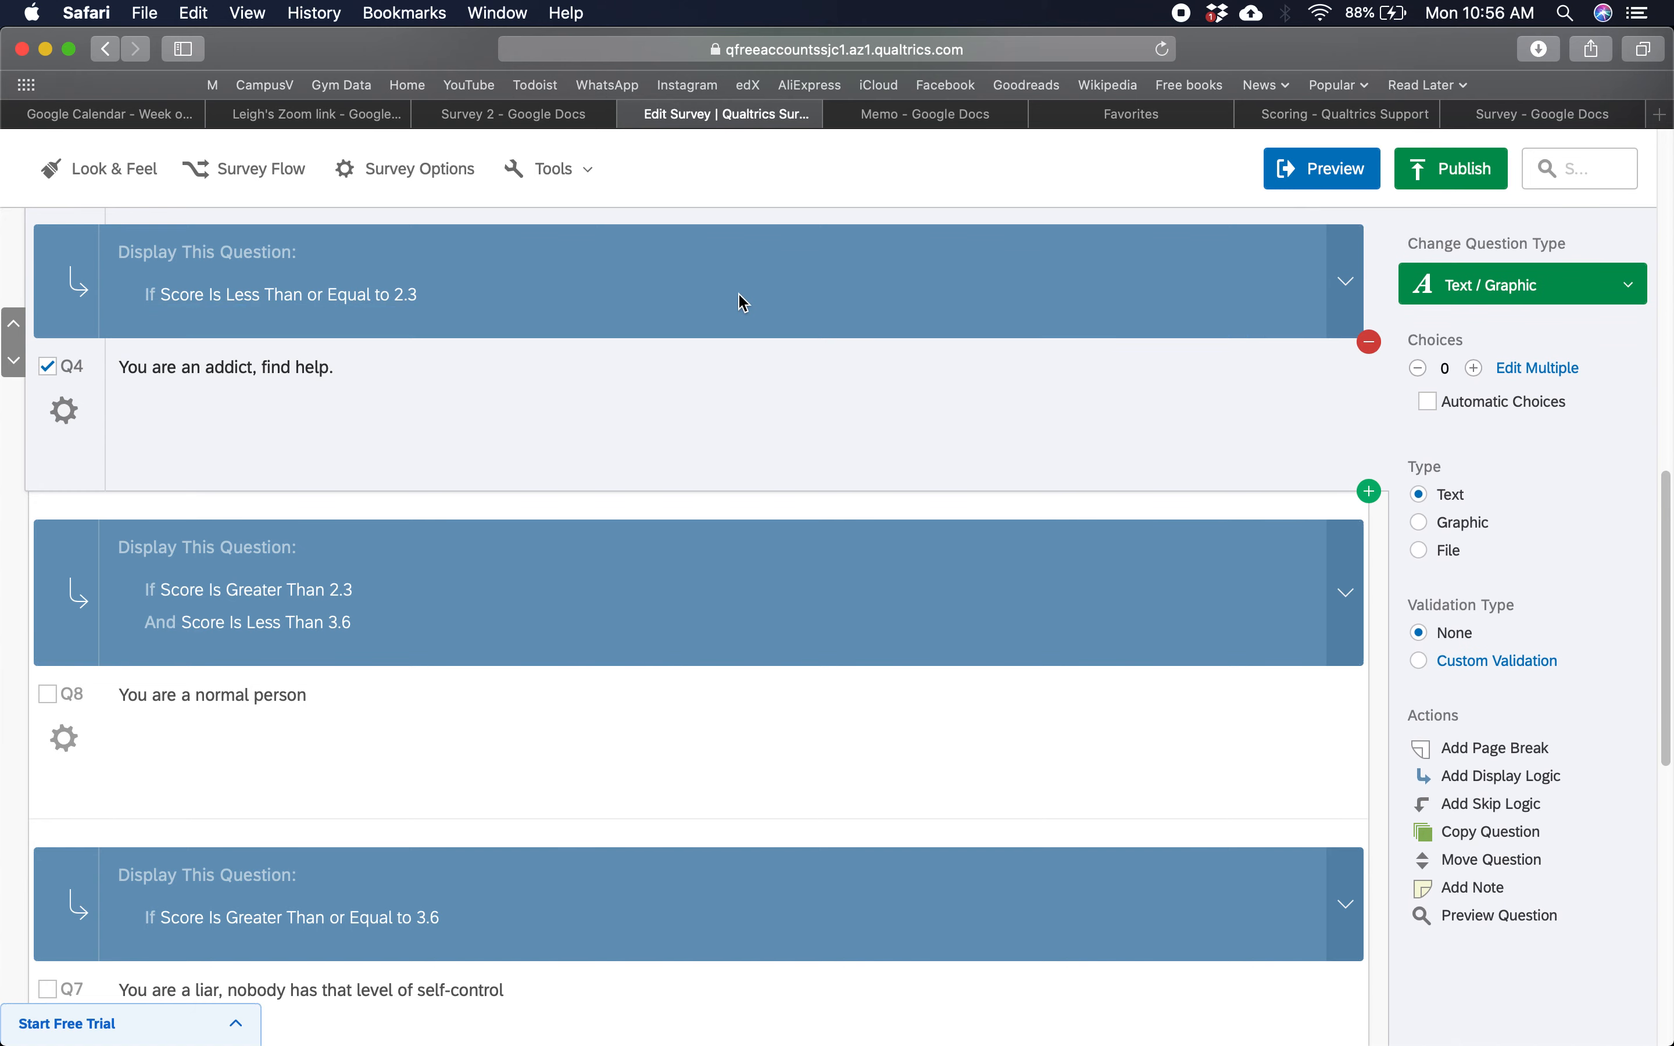
{"action": "left_click", "coordinate": [1362, 286]}
{"action": "left_click", "coordinate": [1162, 358]}
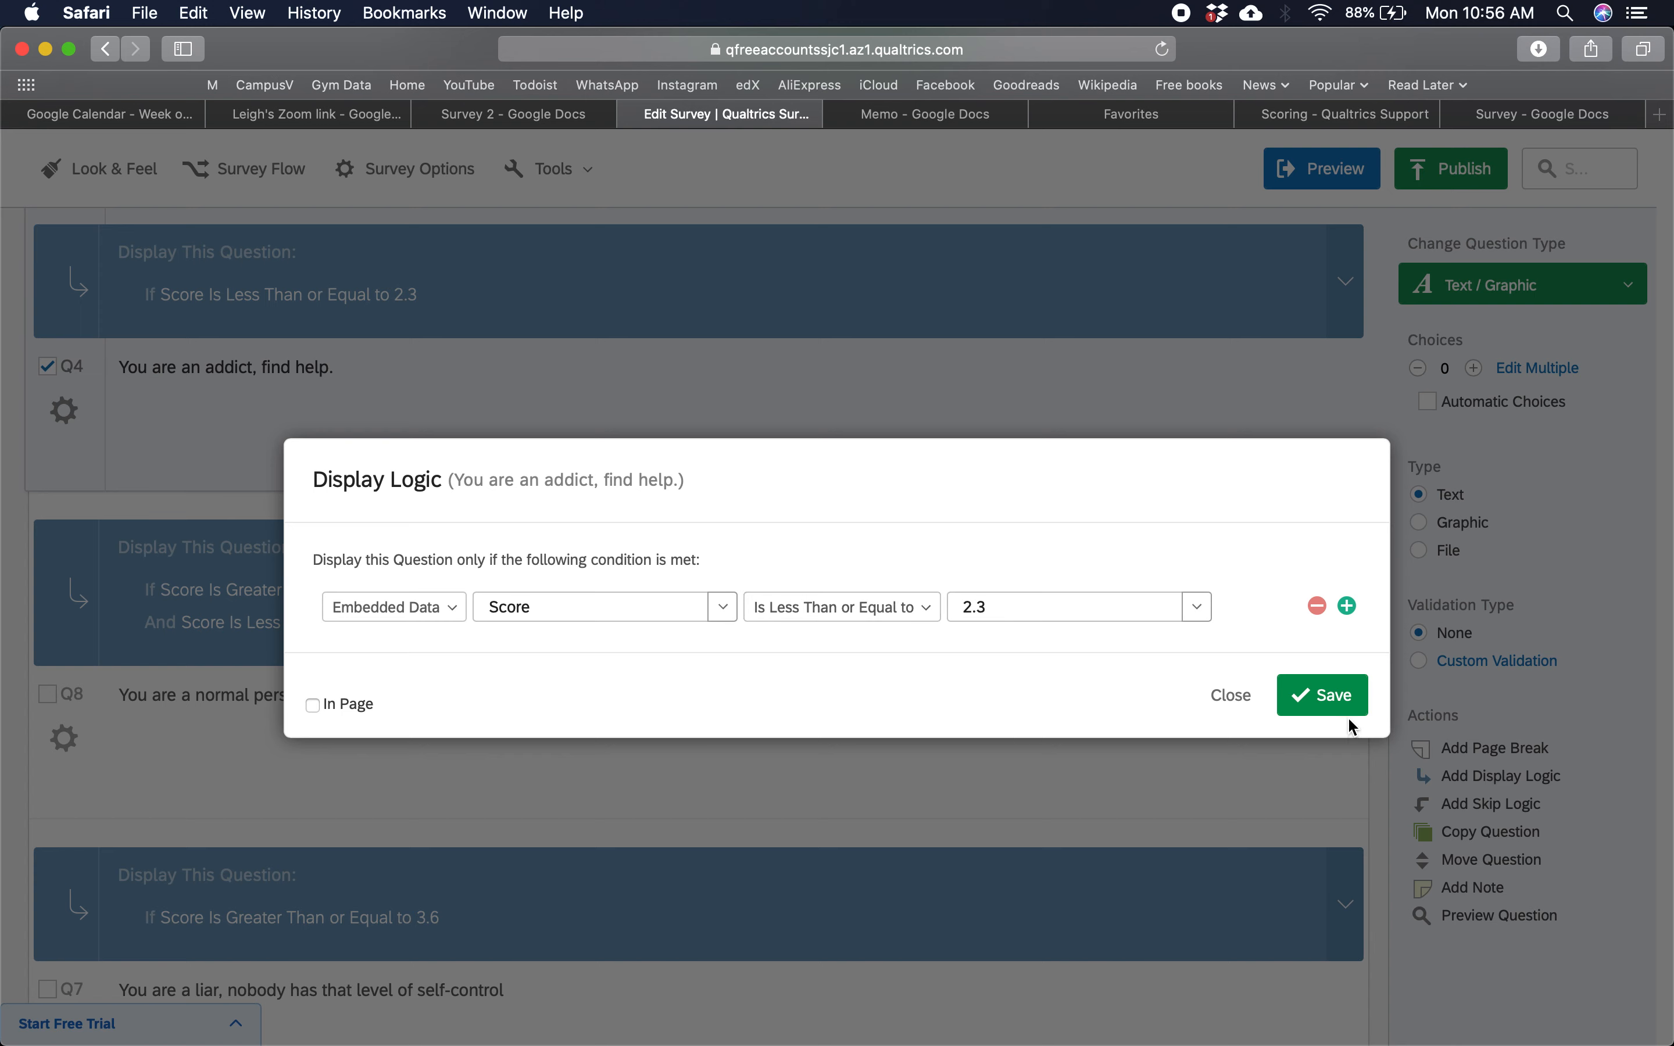
- Set Q4's display condition to embedded data Score Is Less Than 2.3 and save it
{"action": "left_click", "coordinate": [420, 626]}
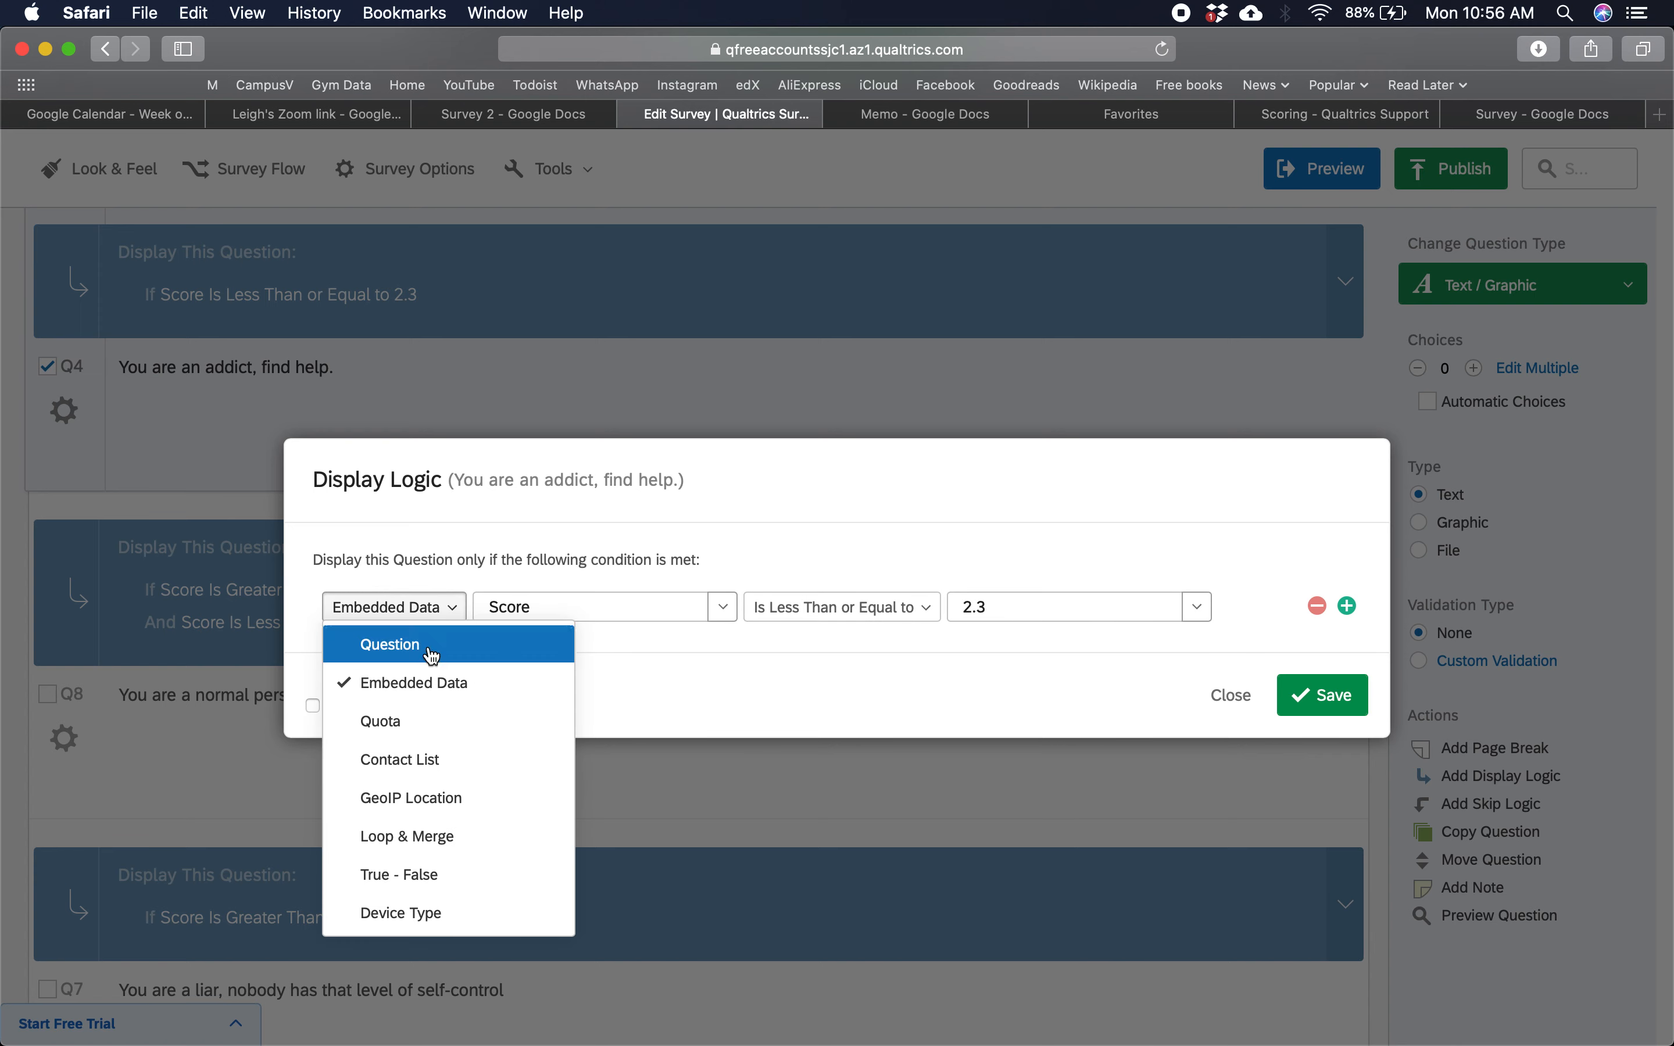
{"action": "left_click", "coordinate": [532, 682]}
{"action": "type", "text": "Score"}
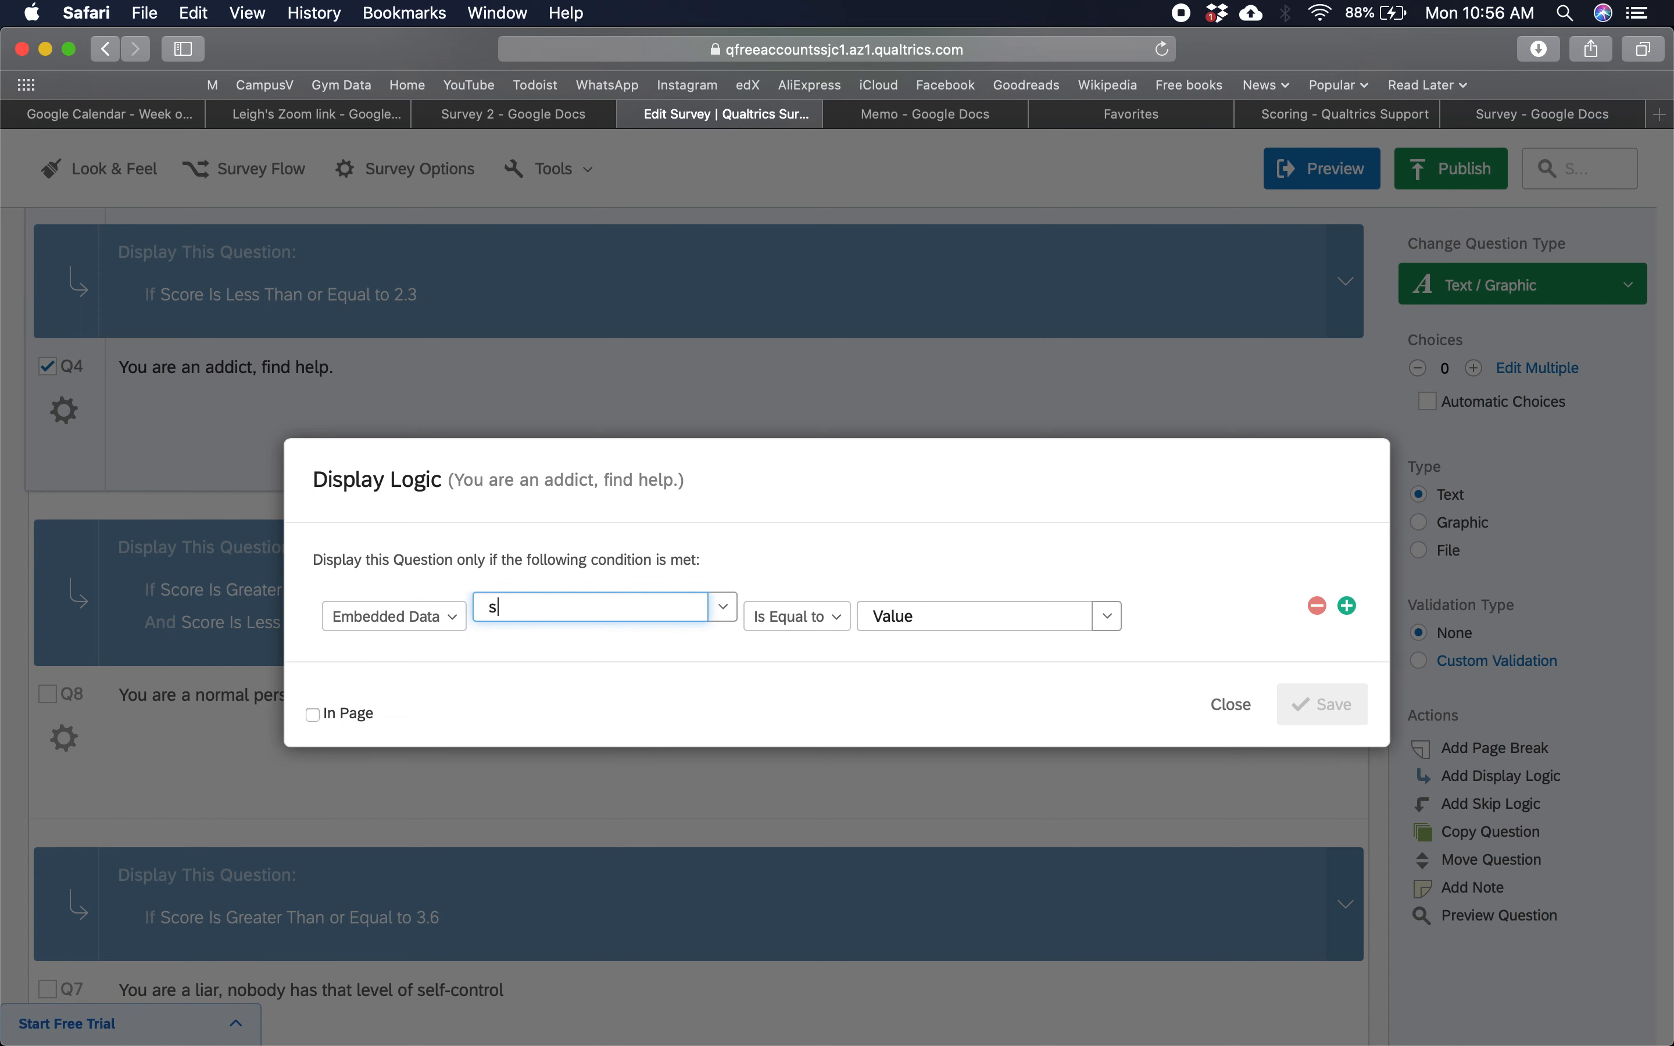
{"action": "key", "text": "Tab"}
{"action": "left_click", "coordinate": [797, 607]}
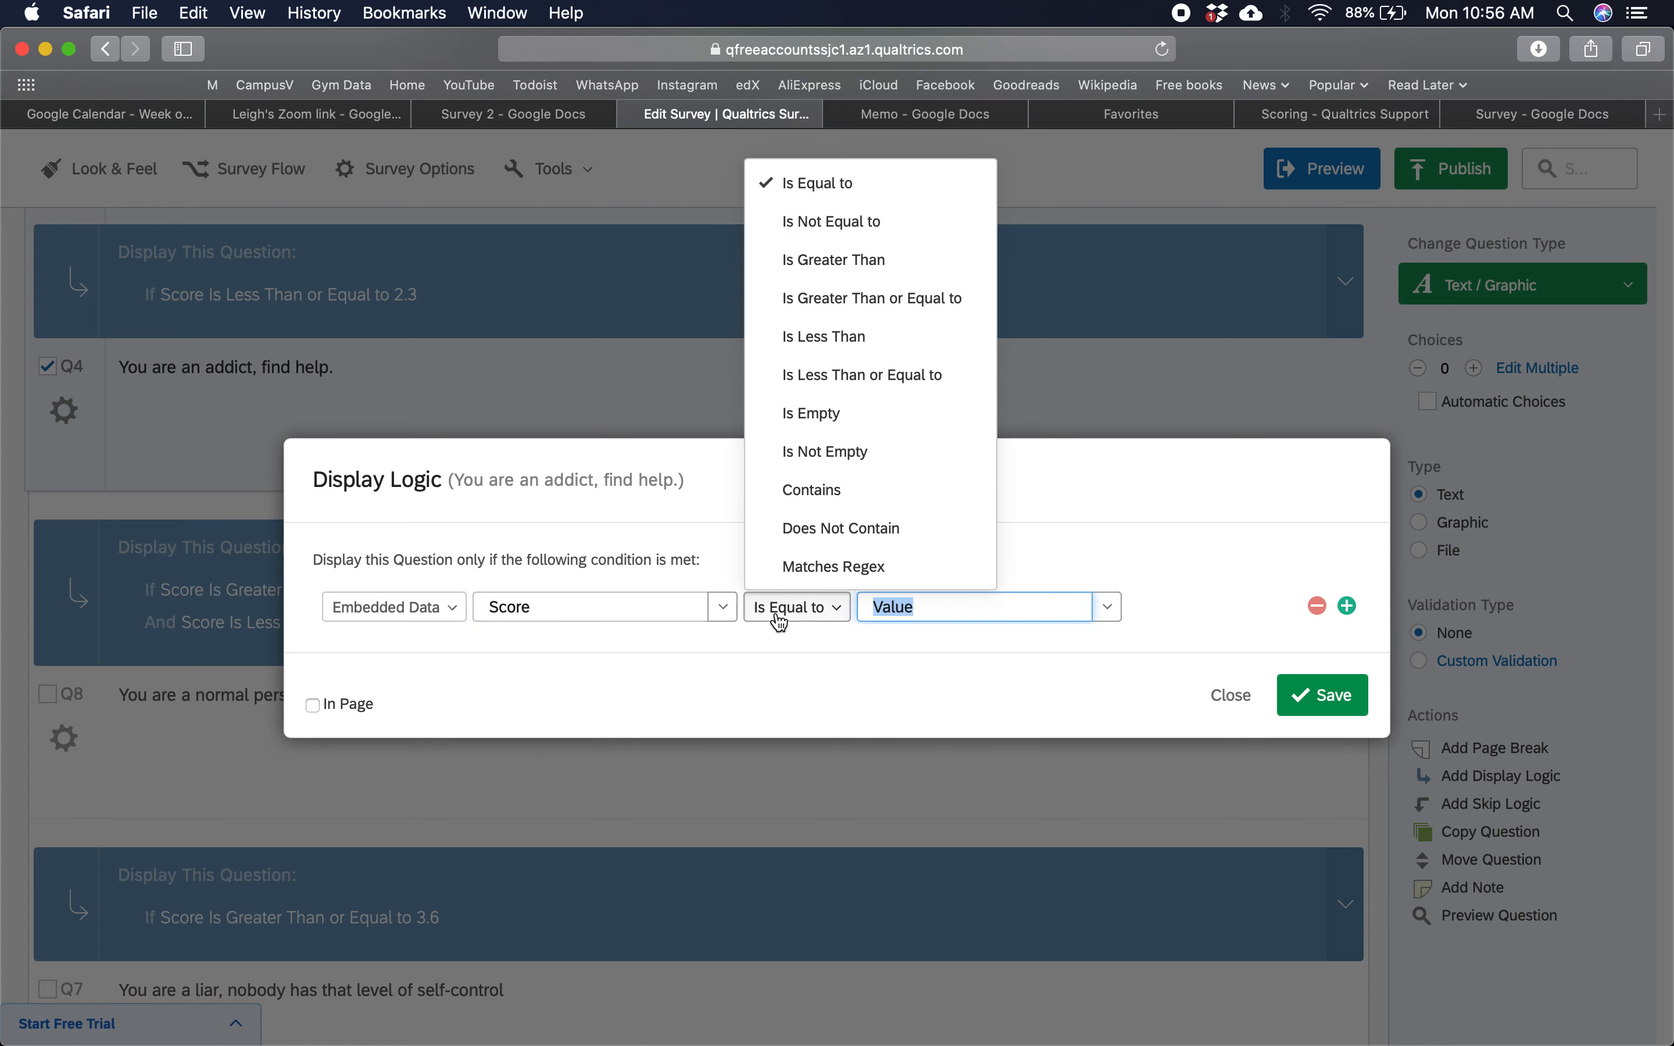
{"action": "left_click", "coordinate": [896, 334]}
{"action": "left_click", "coordinate": [945, 607]}
{"action": "double_click", "coordinate": [945, 607]}
{"action": "type", "text": "2.3"}
{"action": "left_click", "coordinate": [1325, 695]}
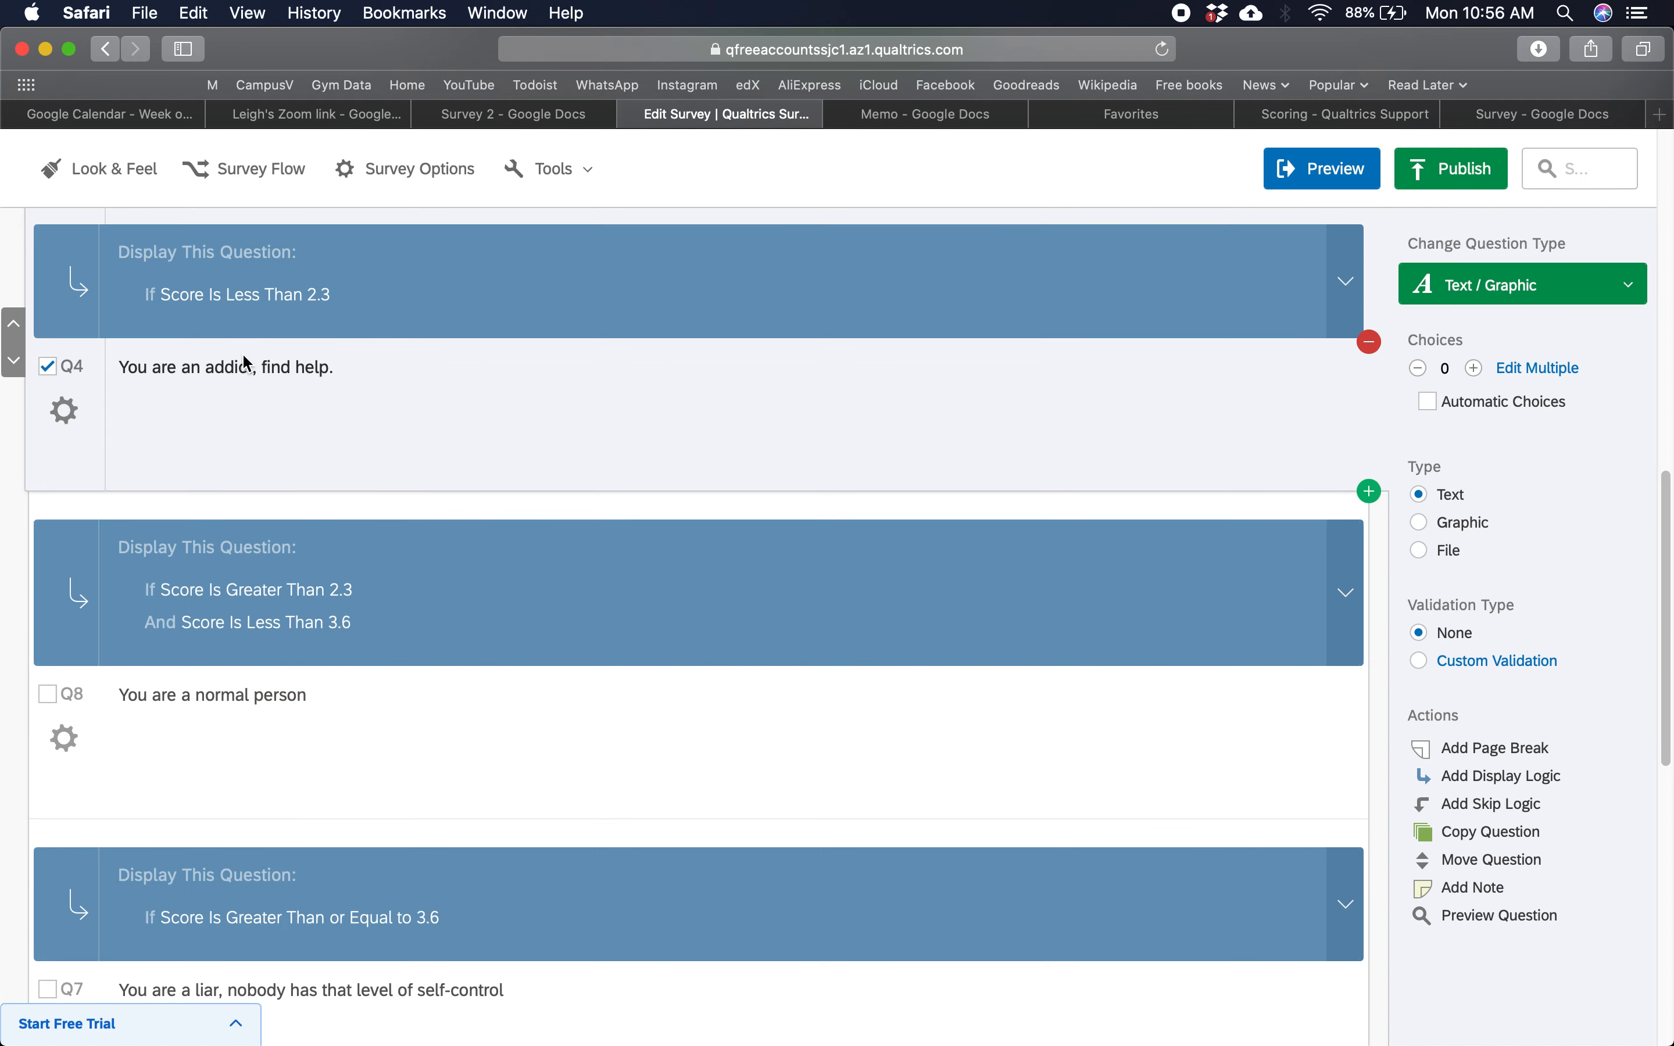
- Open the display logic of question Q8, "You are a normal person", and remove its second condition, Score Is Less Than 3.6
{"action": "scroll", "coordinate": [246, 362], "scroll_direction": "down", "scroll_amount": 1}
{"action": "left_click", "coordinate": [348, 581]}
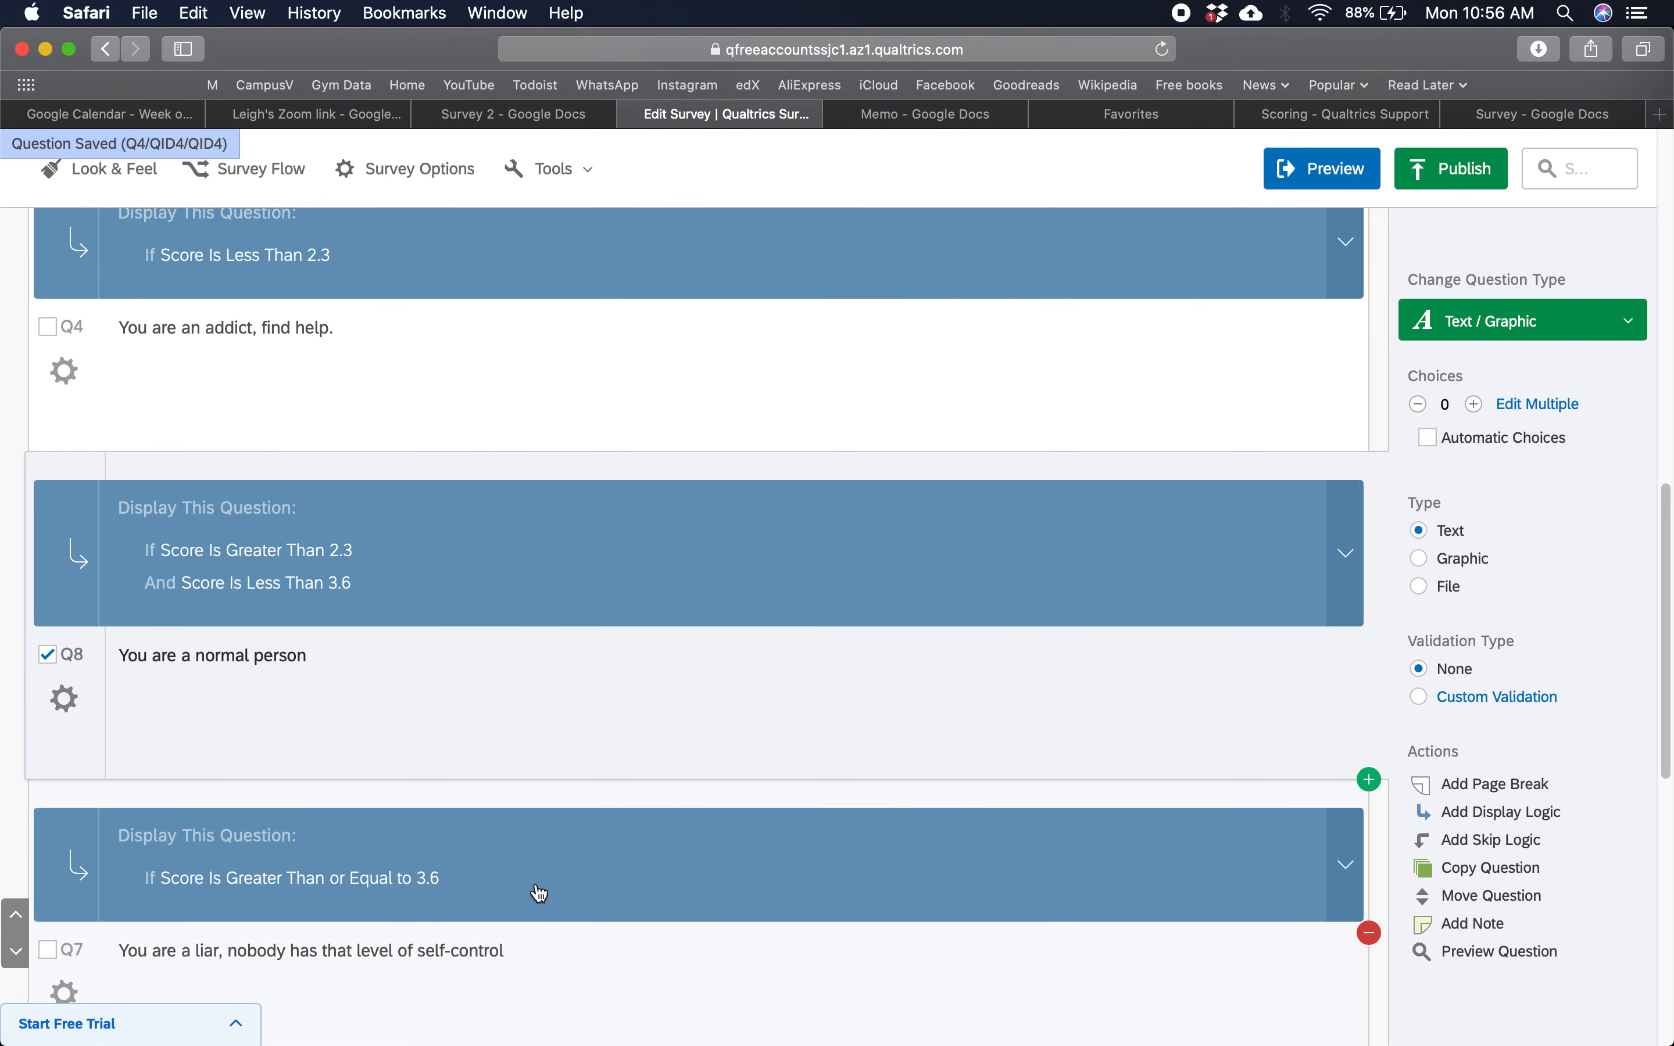
{"action": "scroll", "coordinate": [395, 929], "scroll_direction": "down", "scroll_amount": 2}
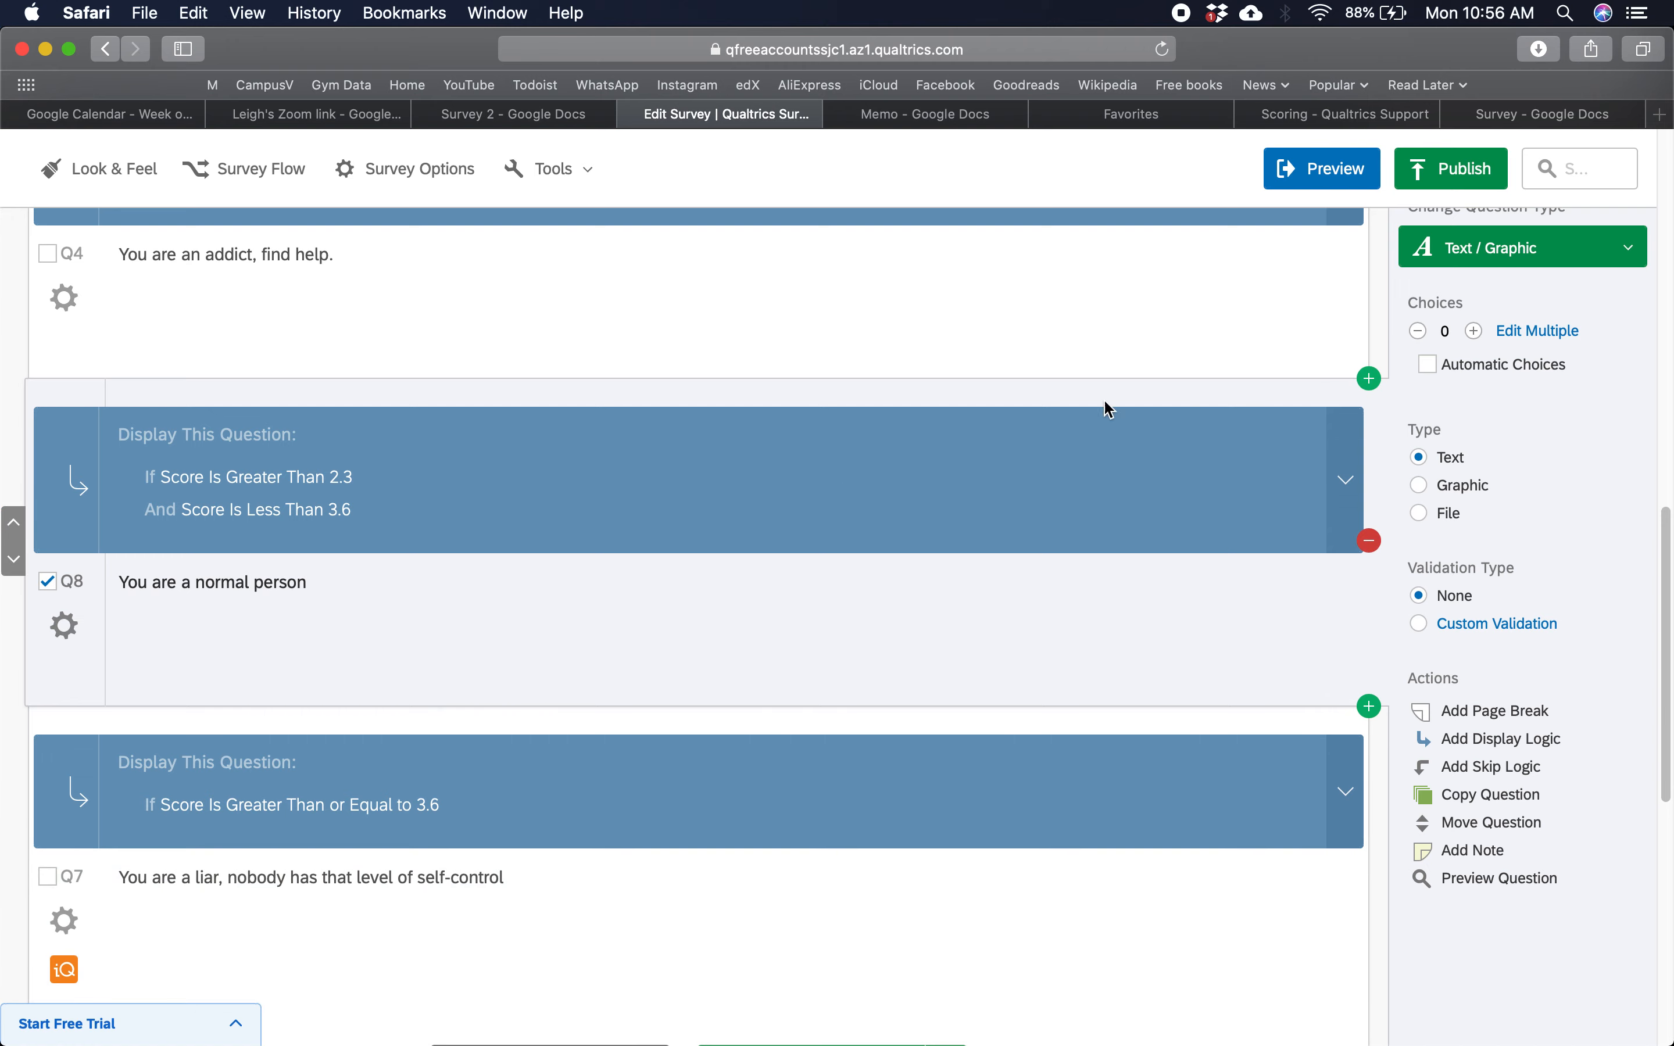
{"action": "left_click", "coordinate": [1345, 480]}
{"action": "left_click", "coordinate": [1257, 576]}
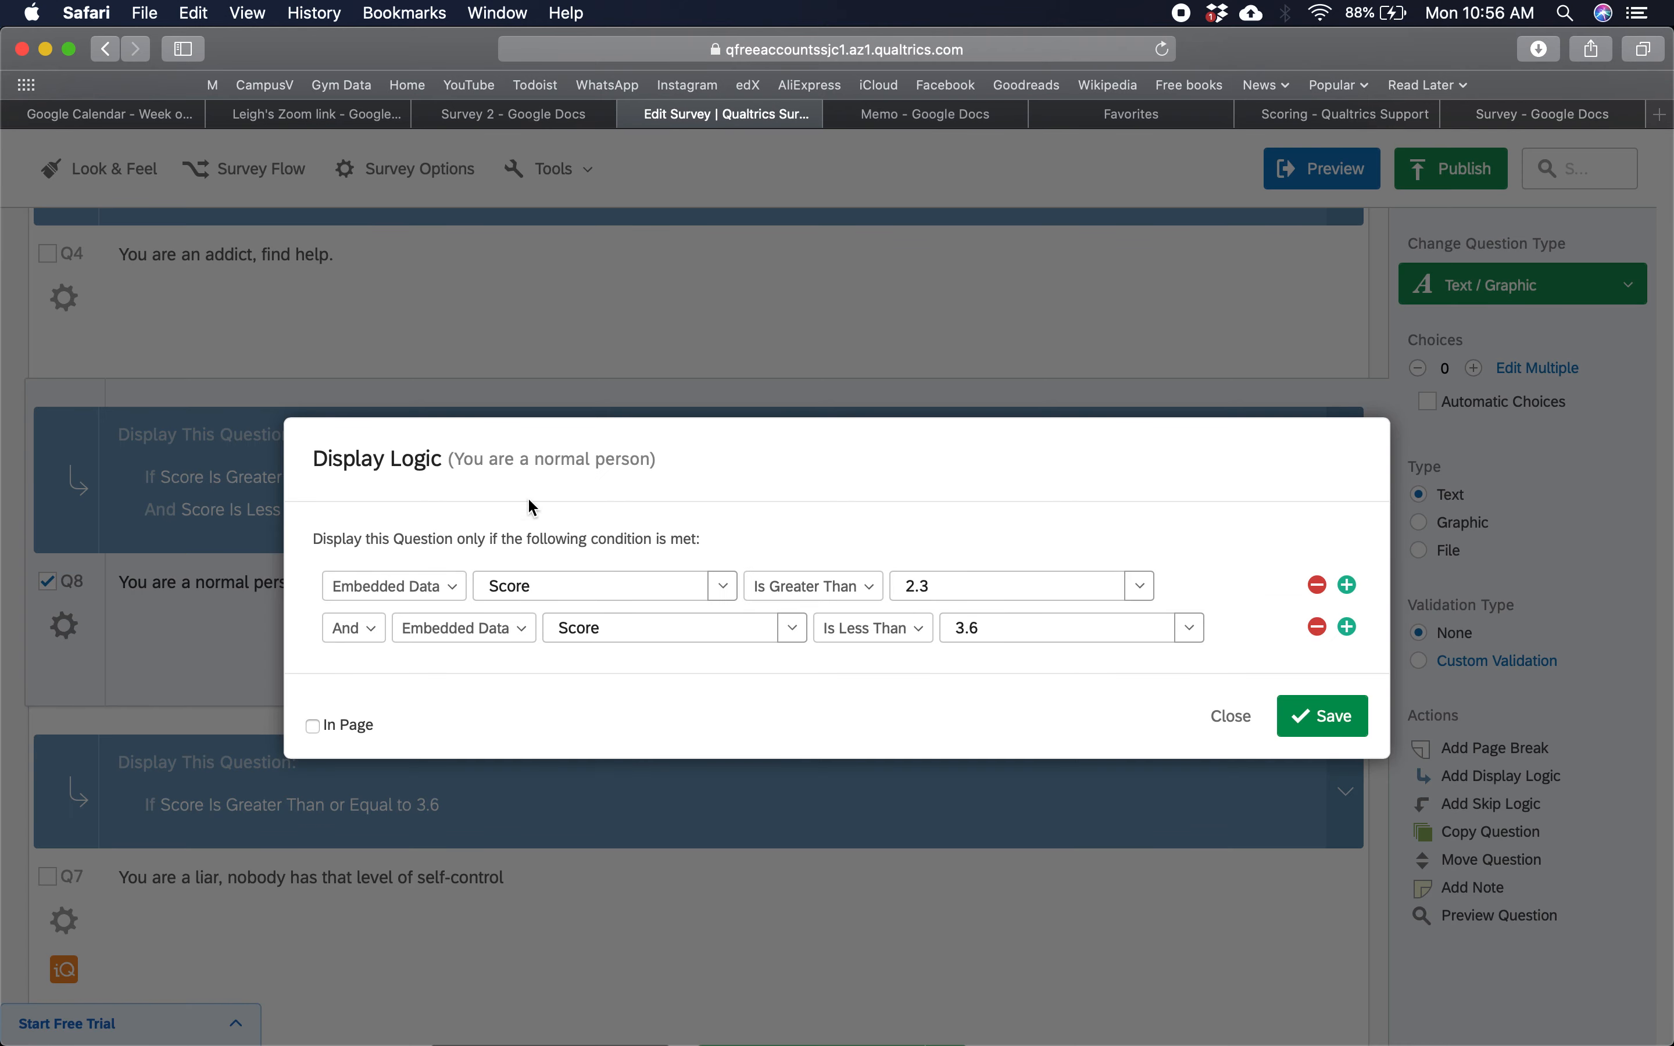
{"action": "left_click", "coordinate": [1318, 628]}
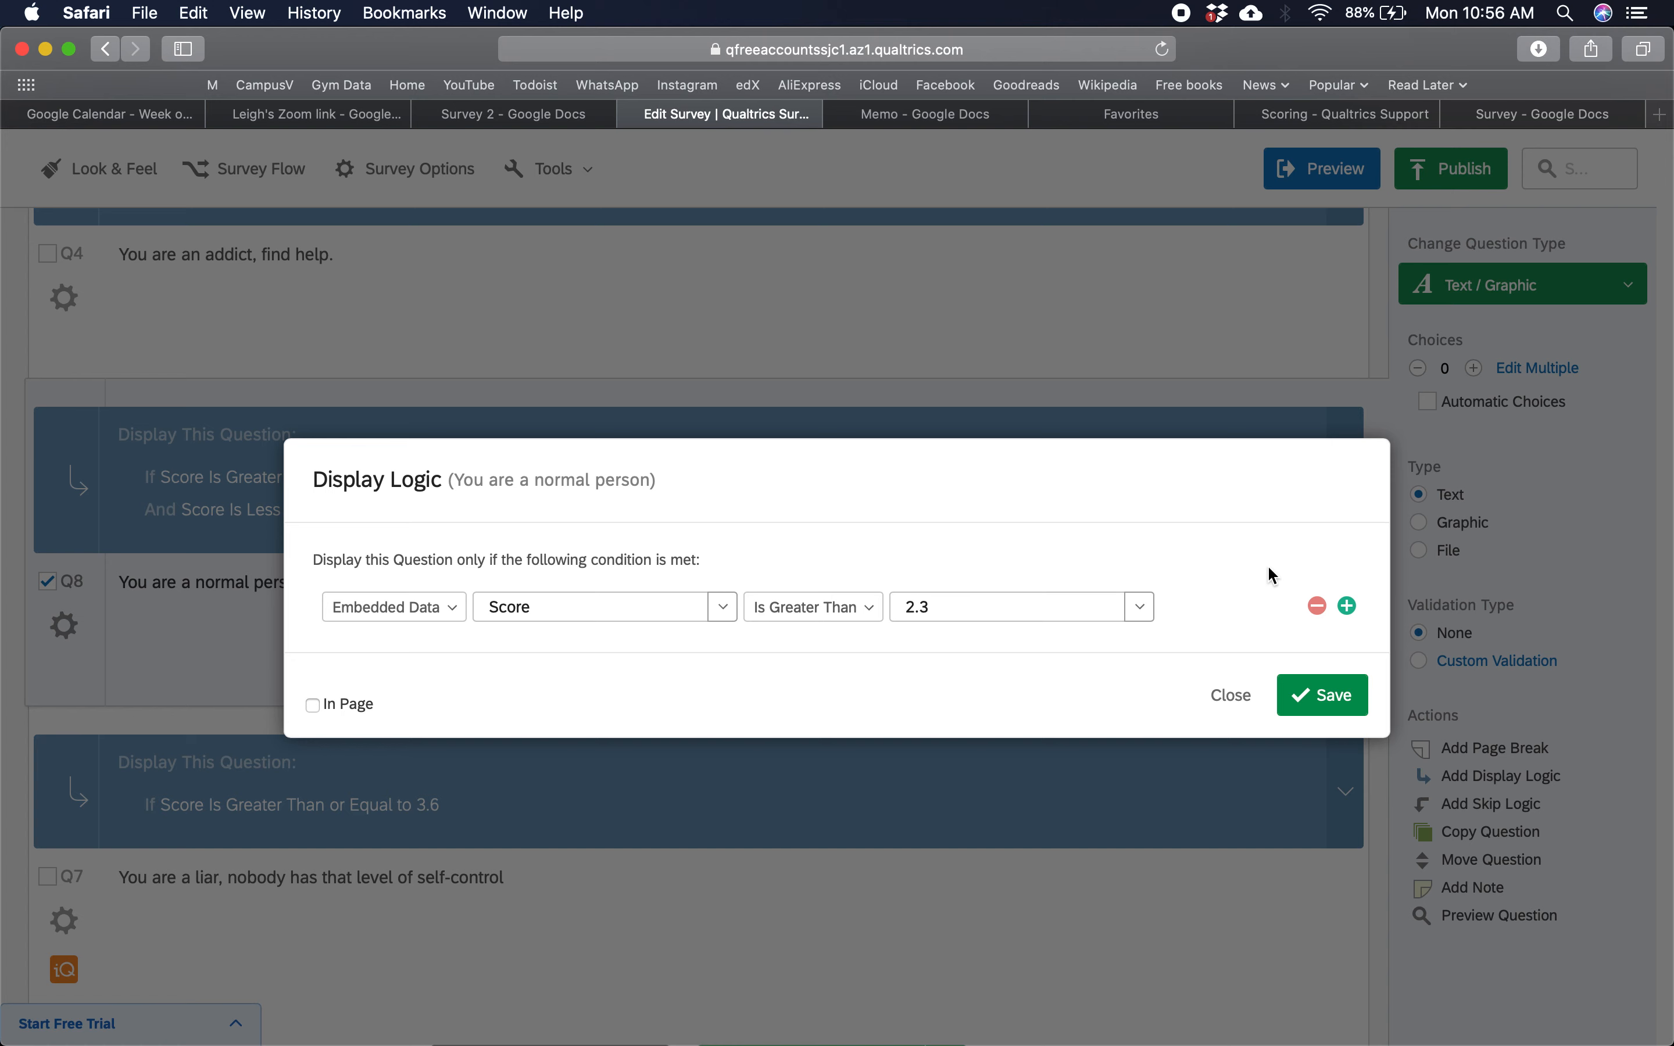
- Add an And condition to Q8's display logic, embedded data Score Is Less Than 3.6, and save it
{"action": "left_click", "coordinate": [1348, 606]}
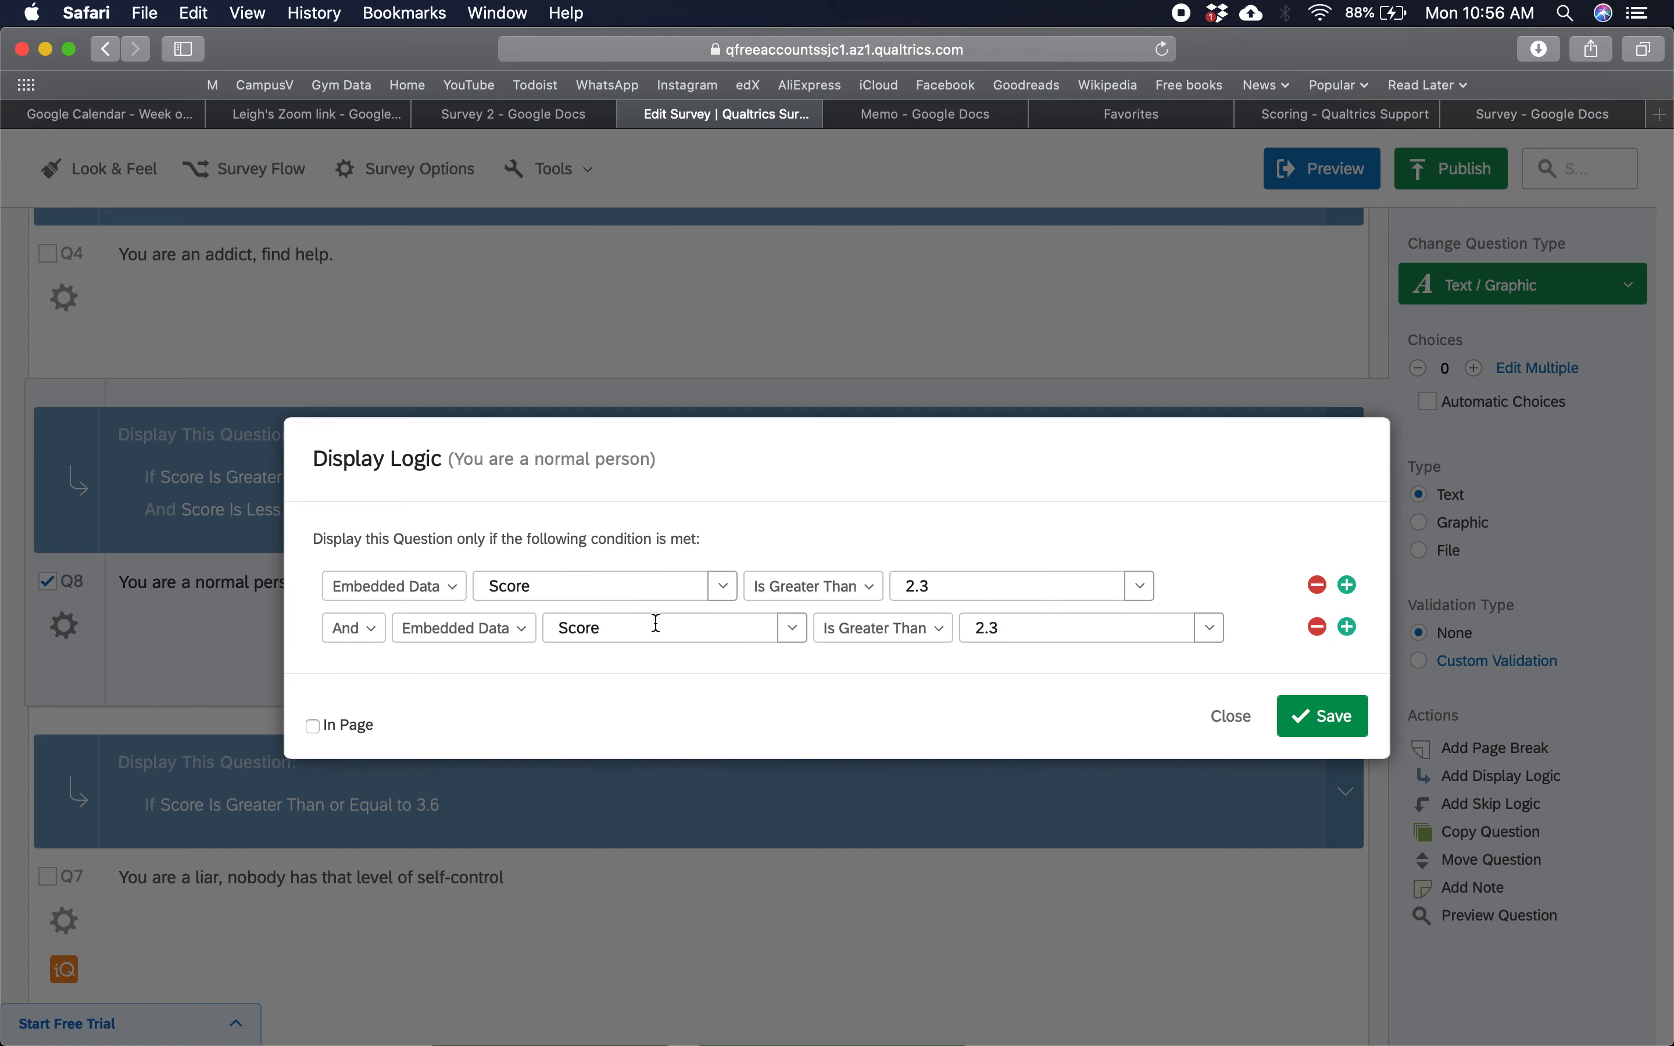
{"action": "left_click", "coordinate": [981, 623]}
{"action": "left_click", "coordinate": [908, 628]}
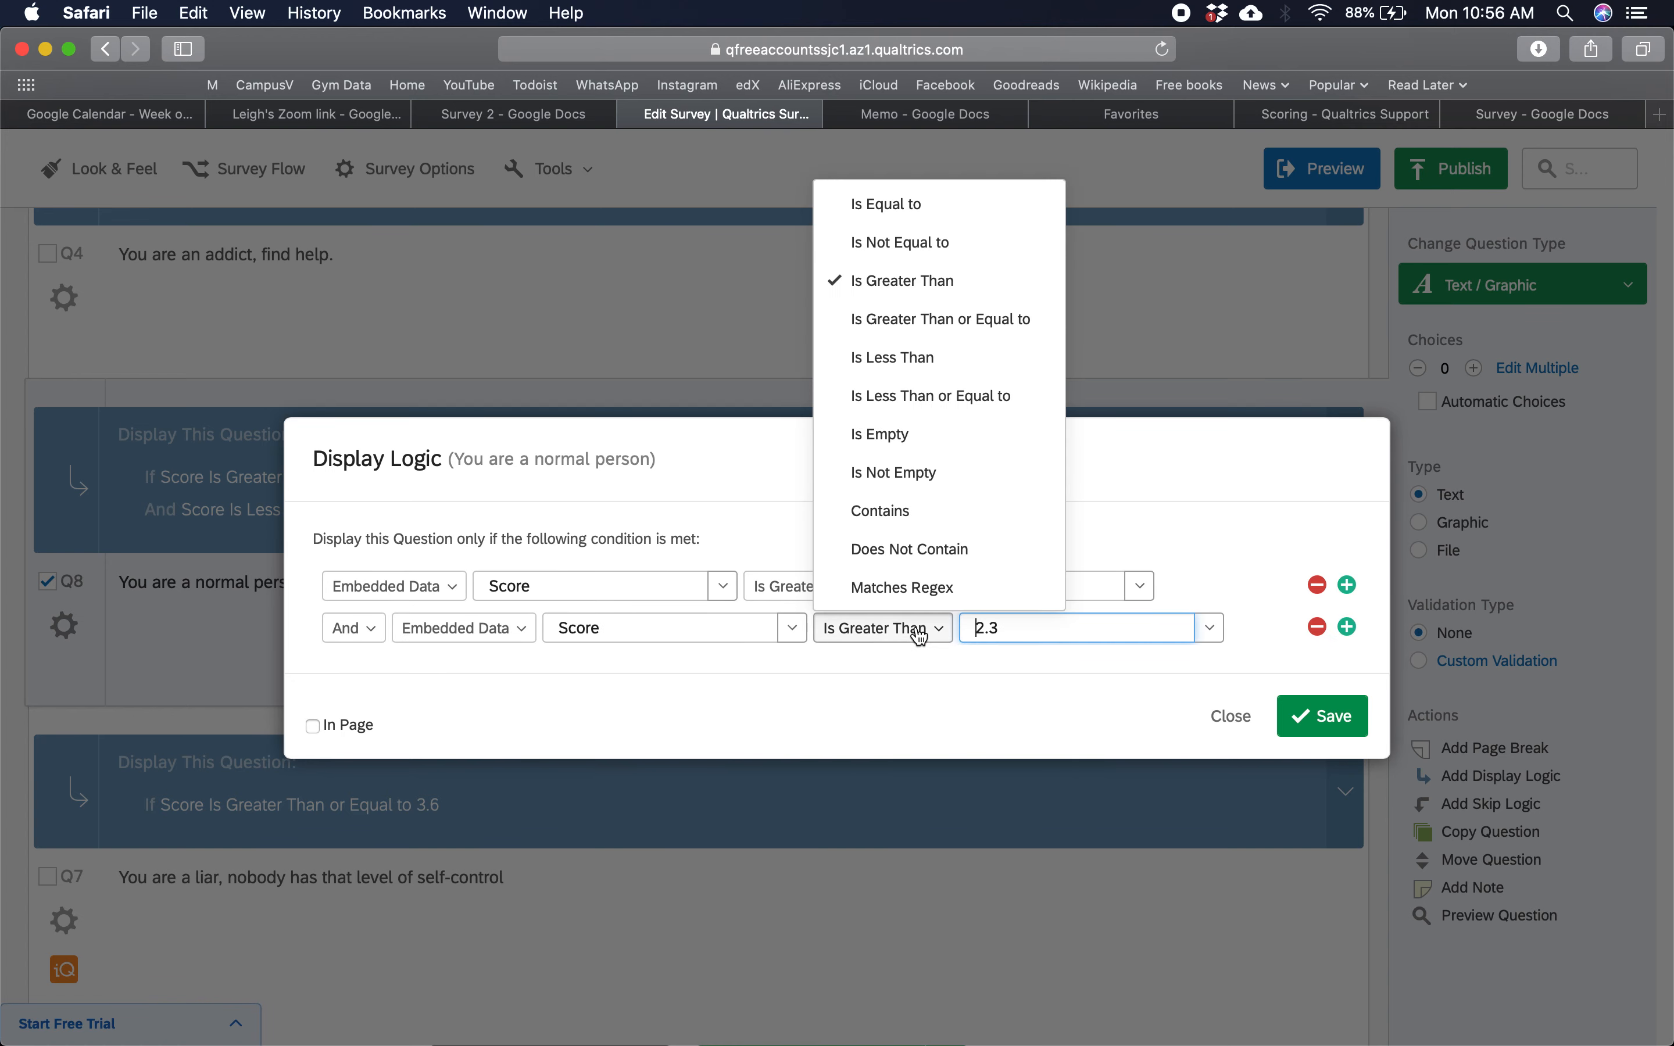
{"action": "left_click", "coordinate": [959, 361]}
{"action": "double_click", "coordinate": [1018, 623]}
{"action": "type", "text": "3.6"}
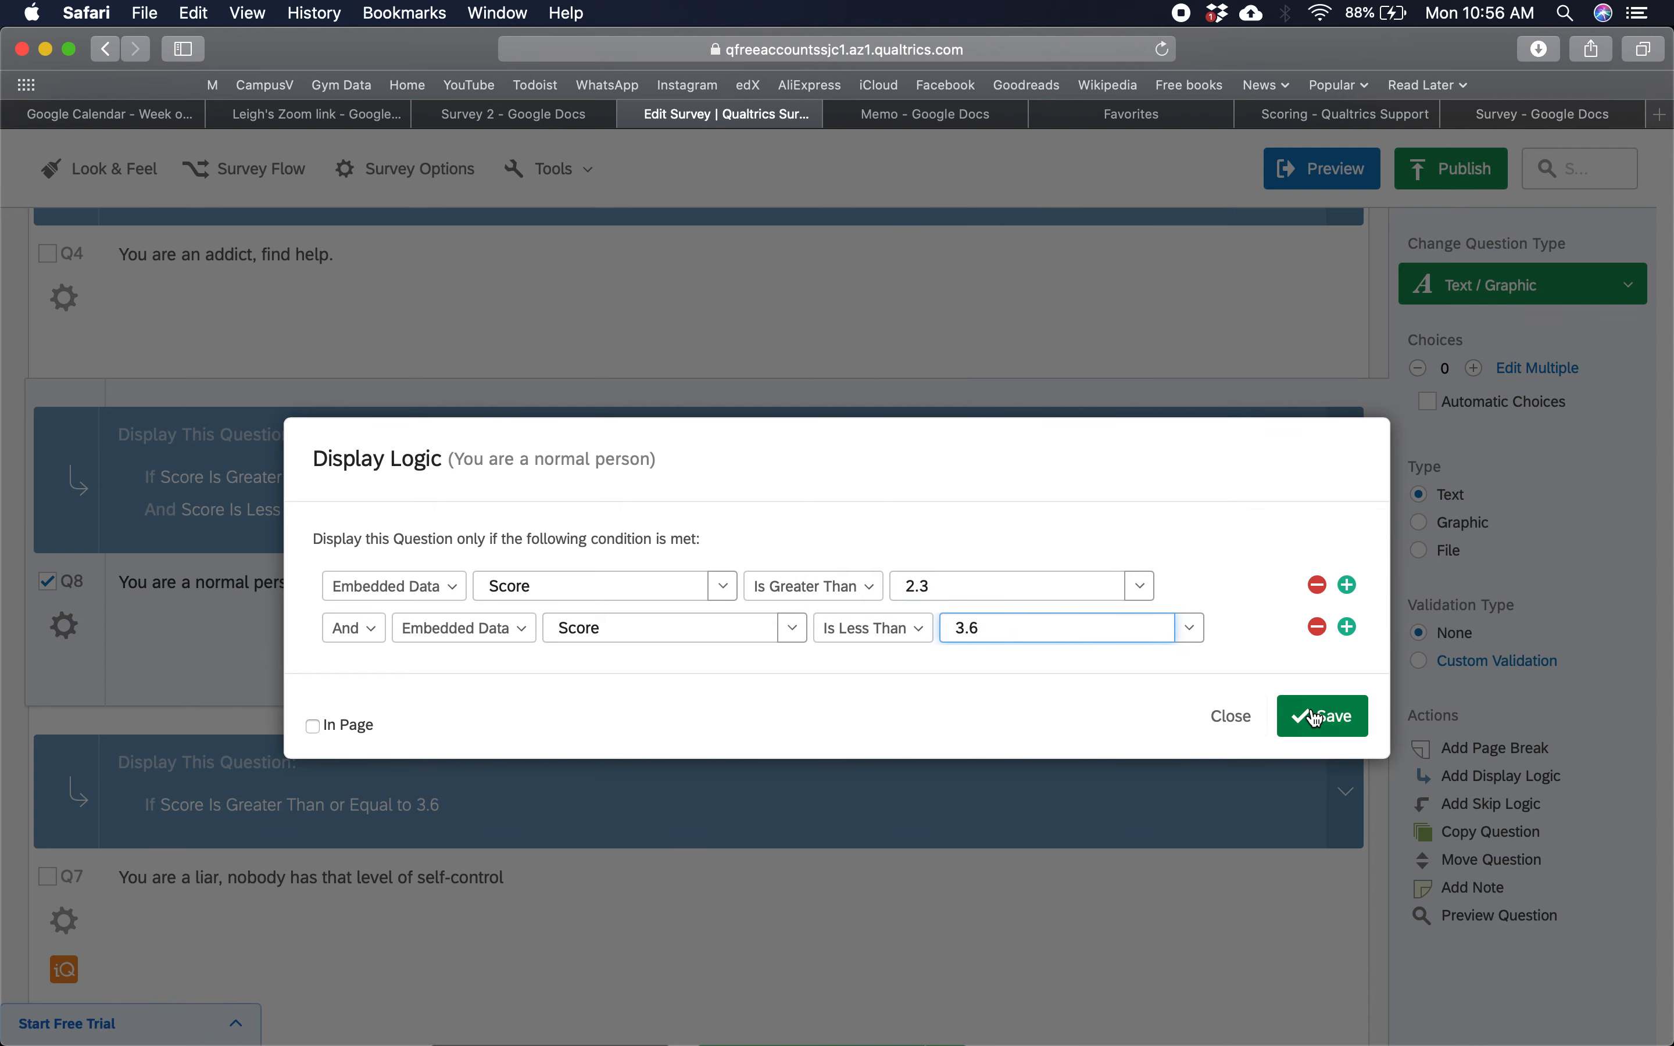
{"action": "left_click", "coordinate": [1318, 717]}
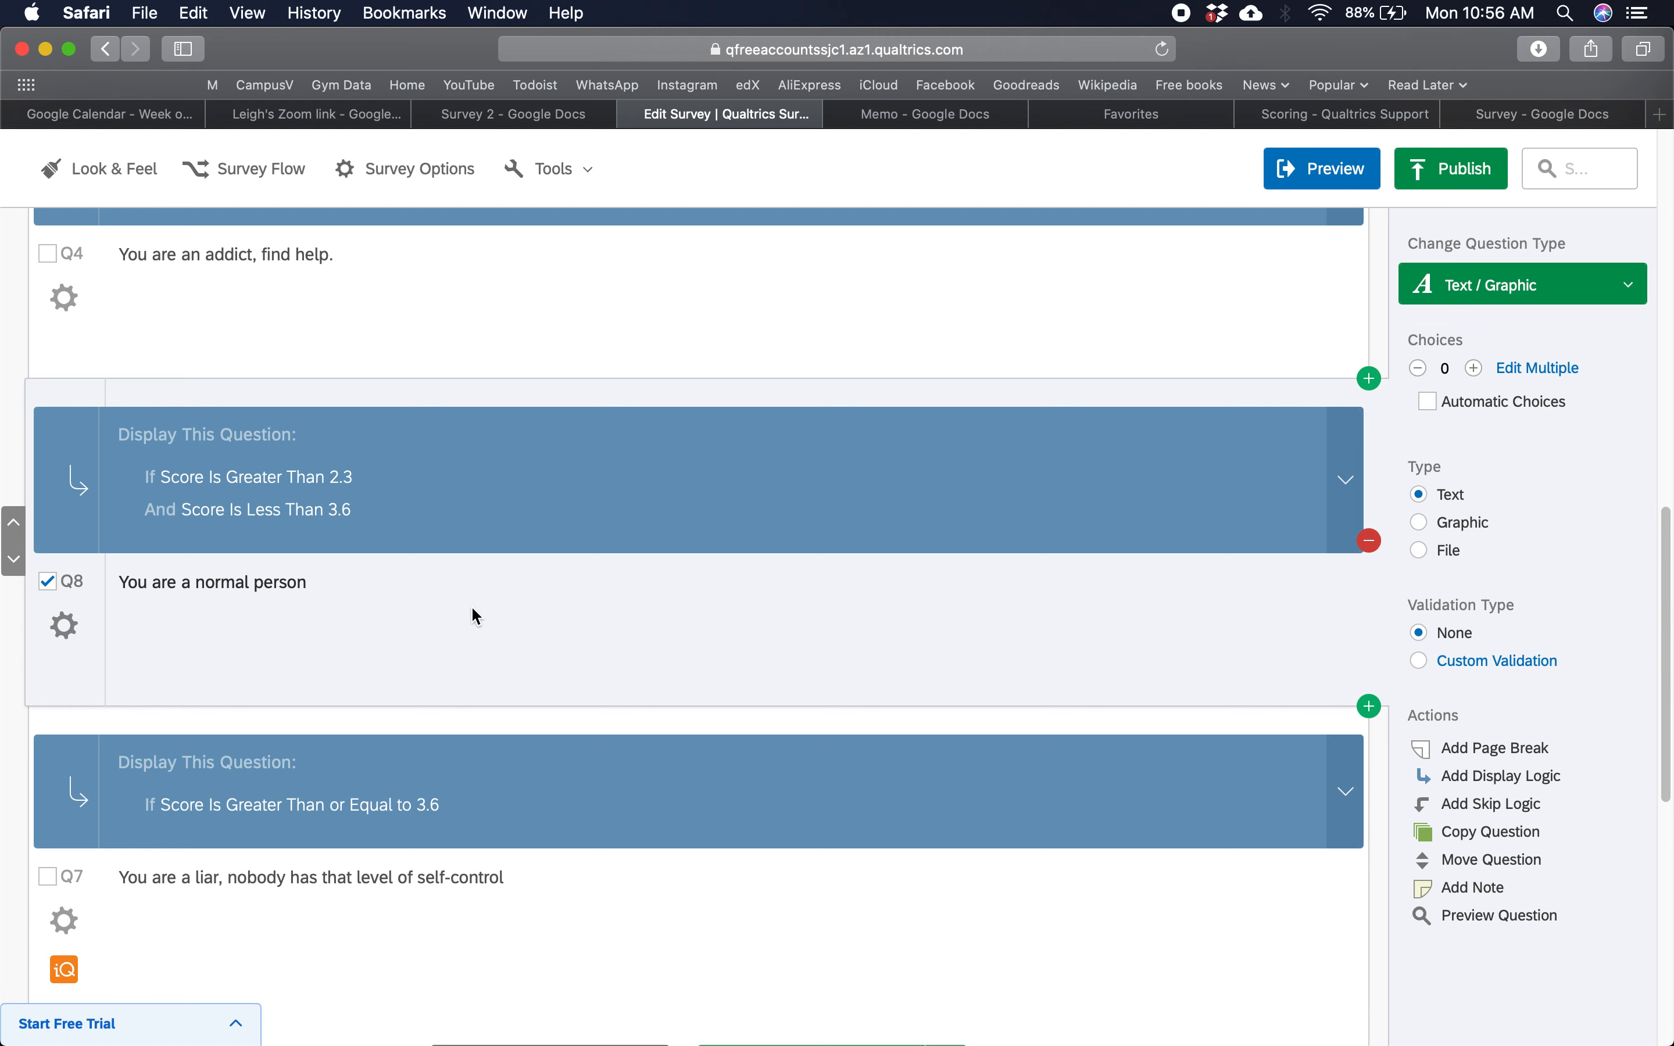
- Change the comparison in Q4's display condition on Score to Is Less Than or Equal to, and save it
{"action": "scroll", "coordinate": [387, 415], "scroll_direction": "up", "scroll_amount": 2}
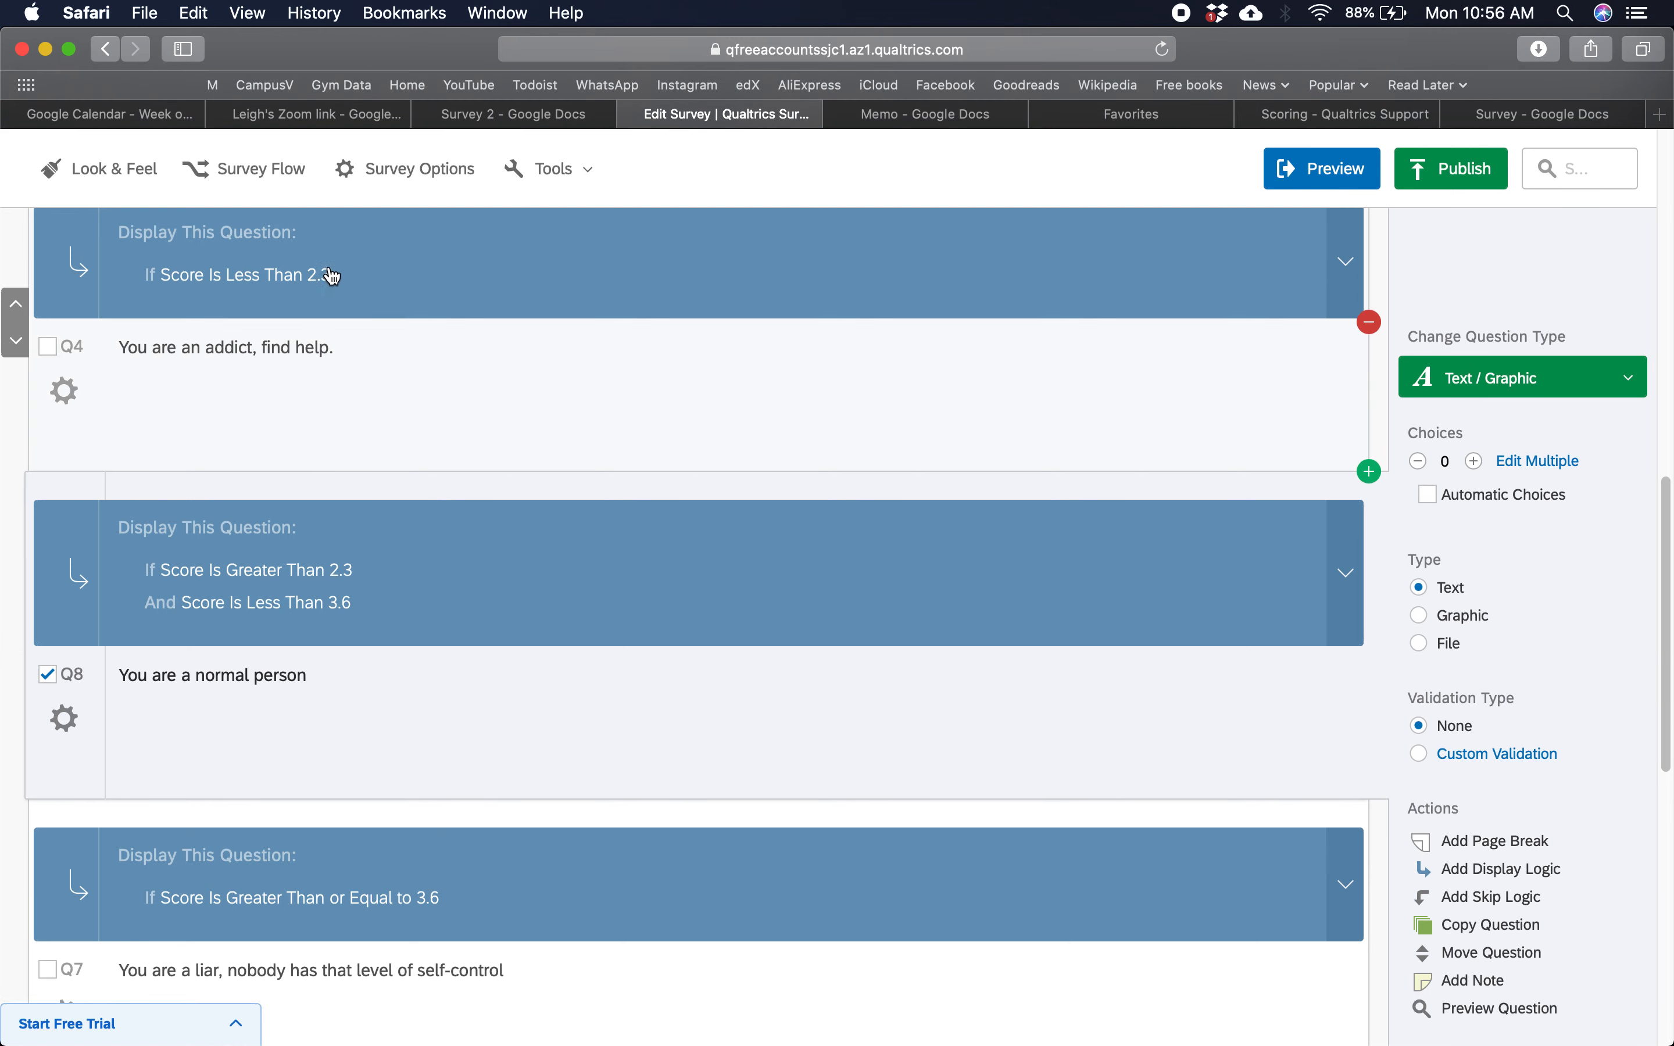
{"action": "scroll", "coordinate": [336, 526], "scroll_direction": "down", "scroll_amount": 1}
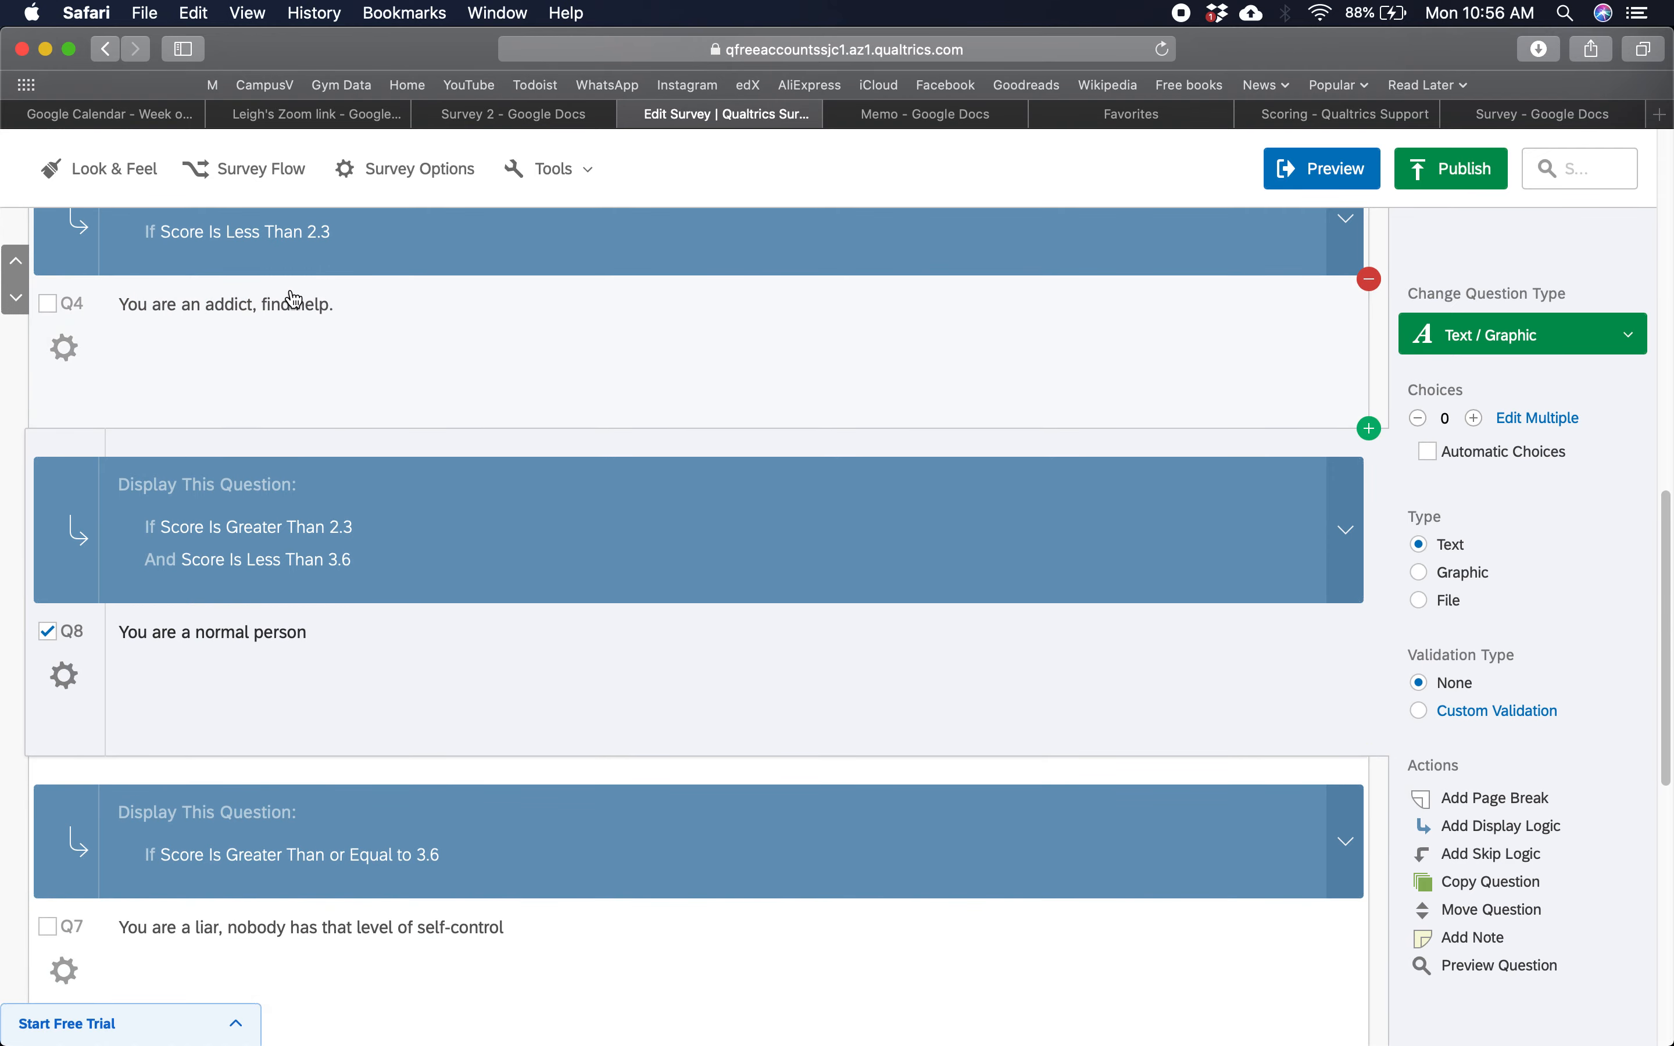
{"action": "scroll", "coordinate": [291, 299], "scroll_direction": "up", "scroll_amount": 1}
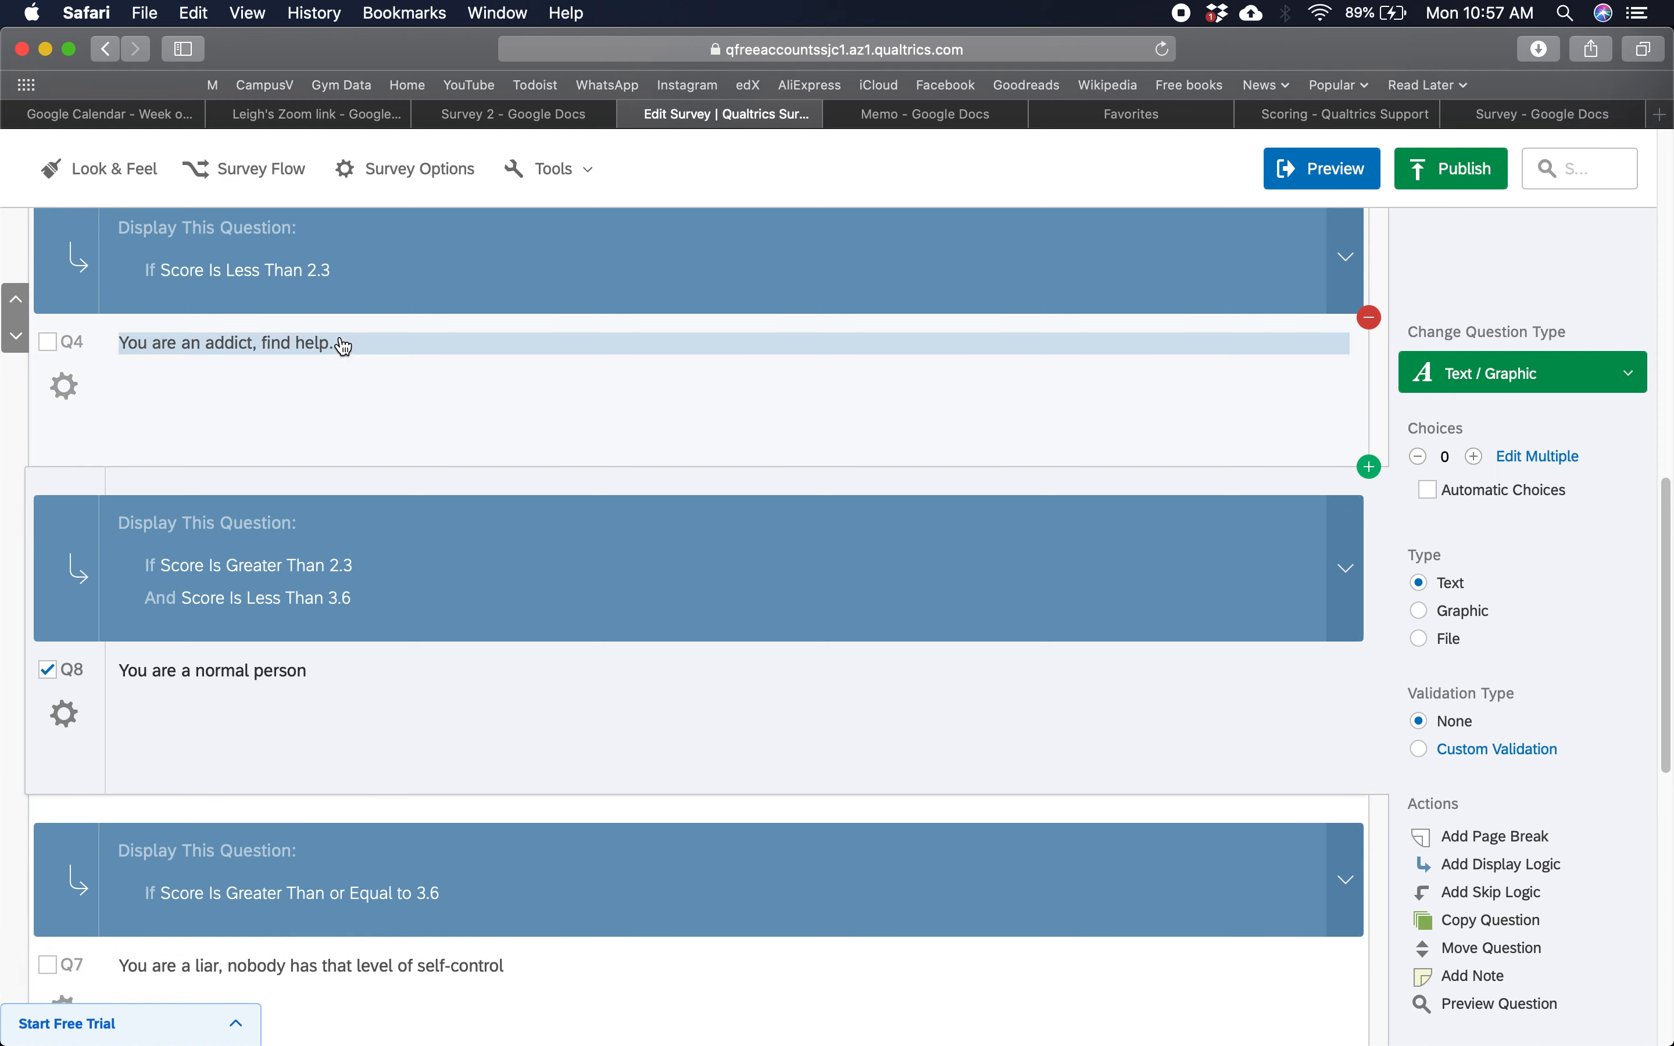
{"action": "left_click", "coordinate": [373, 291]}
{"action": "left_click", "coordinate": [1346, 257]}
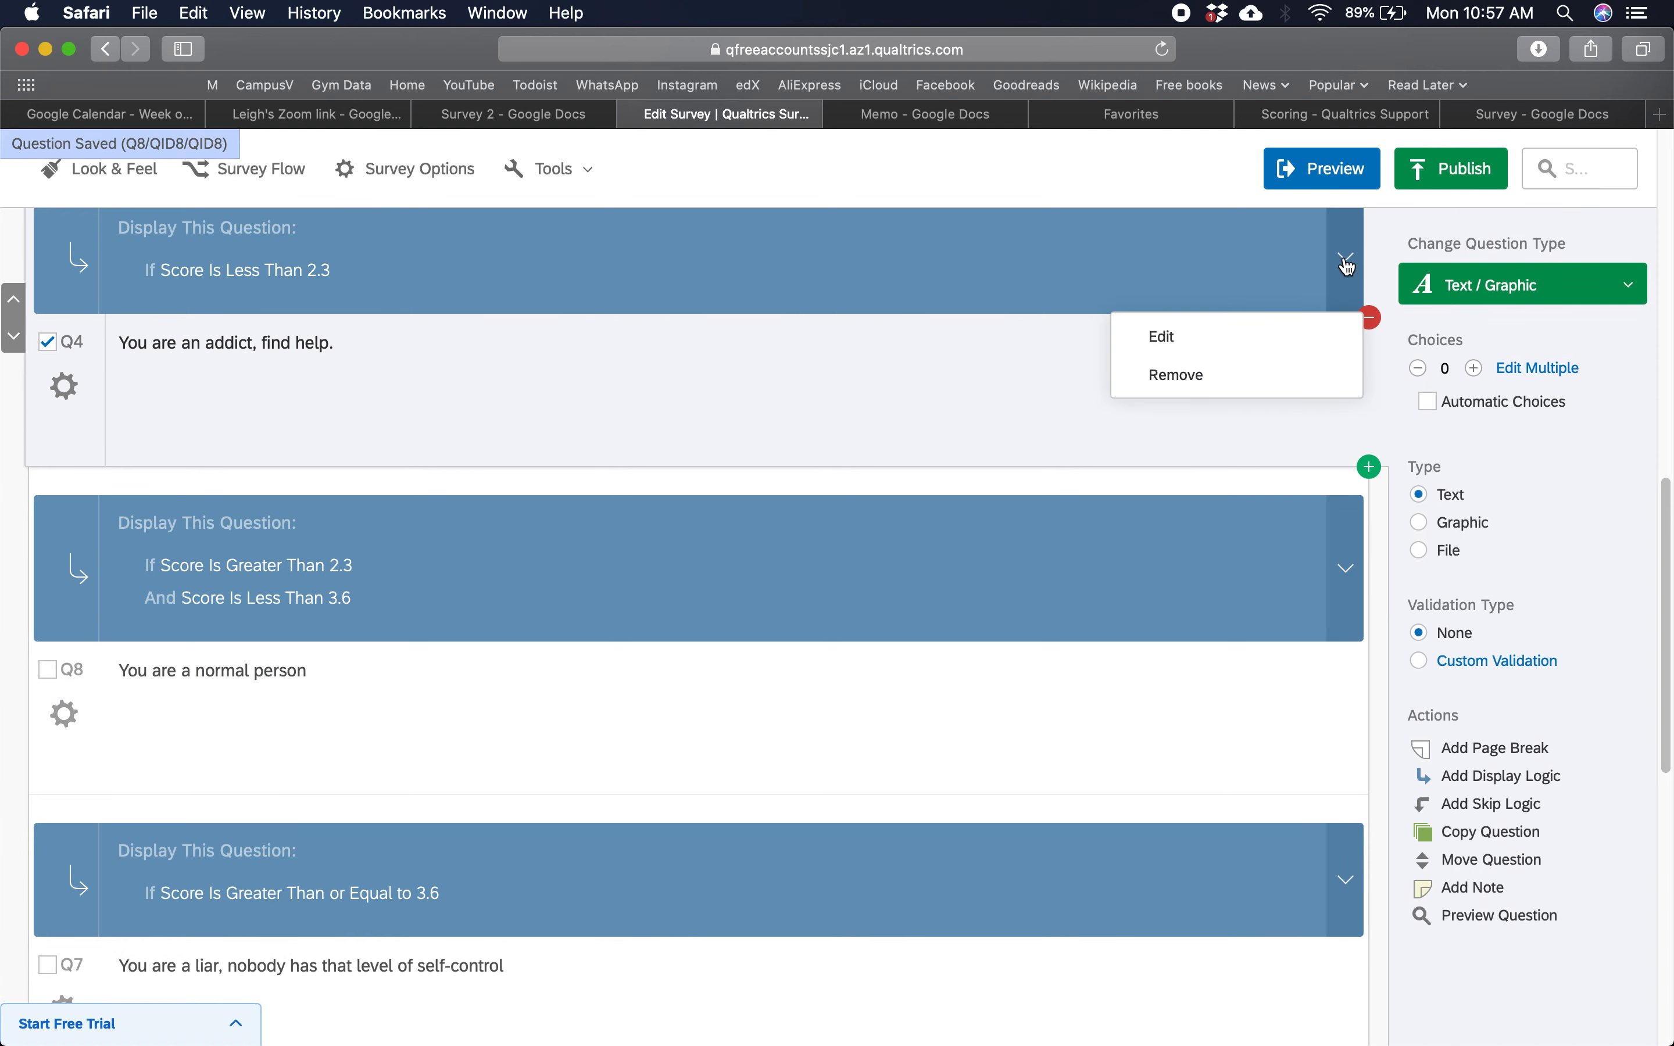
{"action": "left_click", "coordinate": [1271, 336]}
{"action": "left_click", "coordinate": [803, 607]}
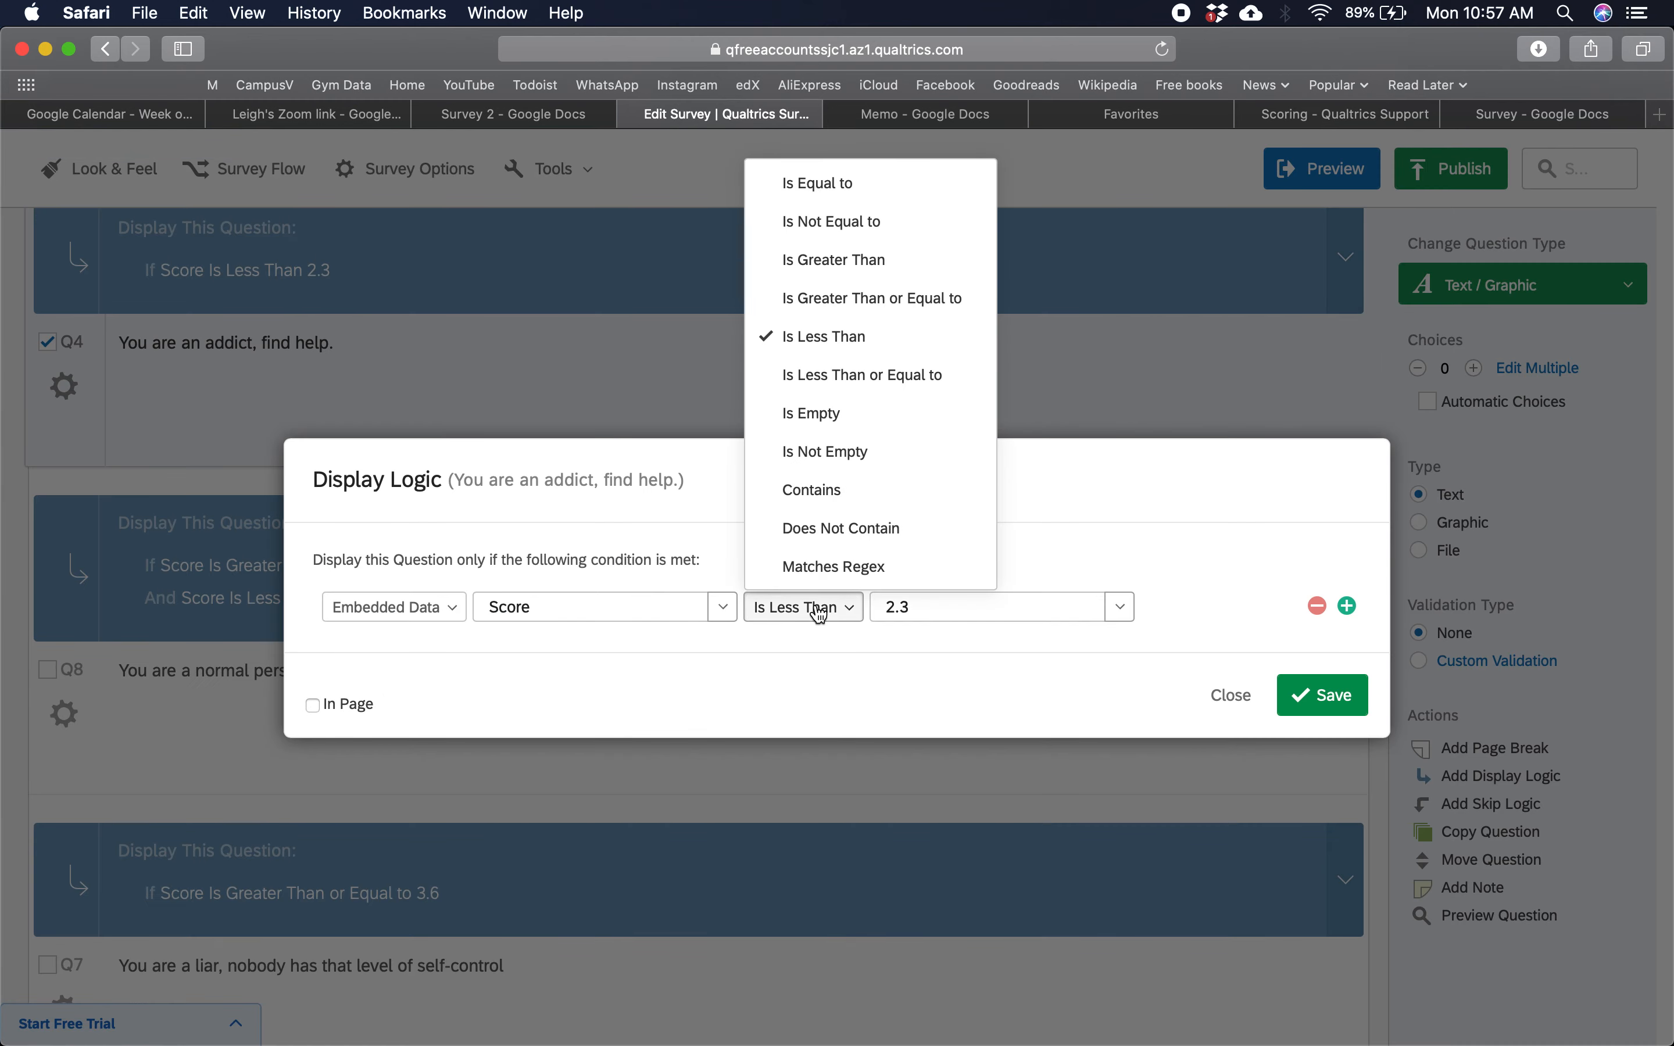
{"action": "left_click", "coordinate": [895, 389]}
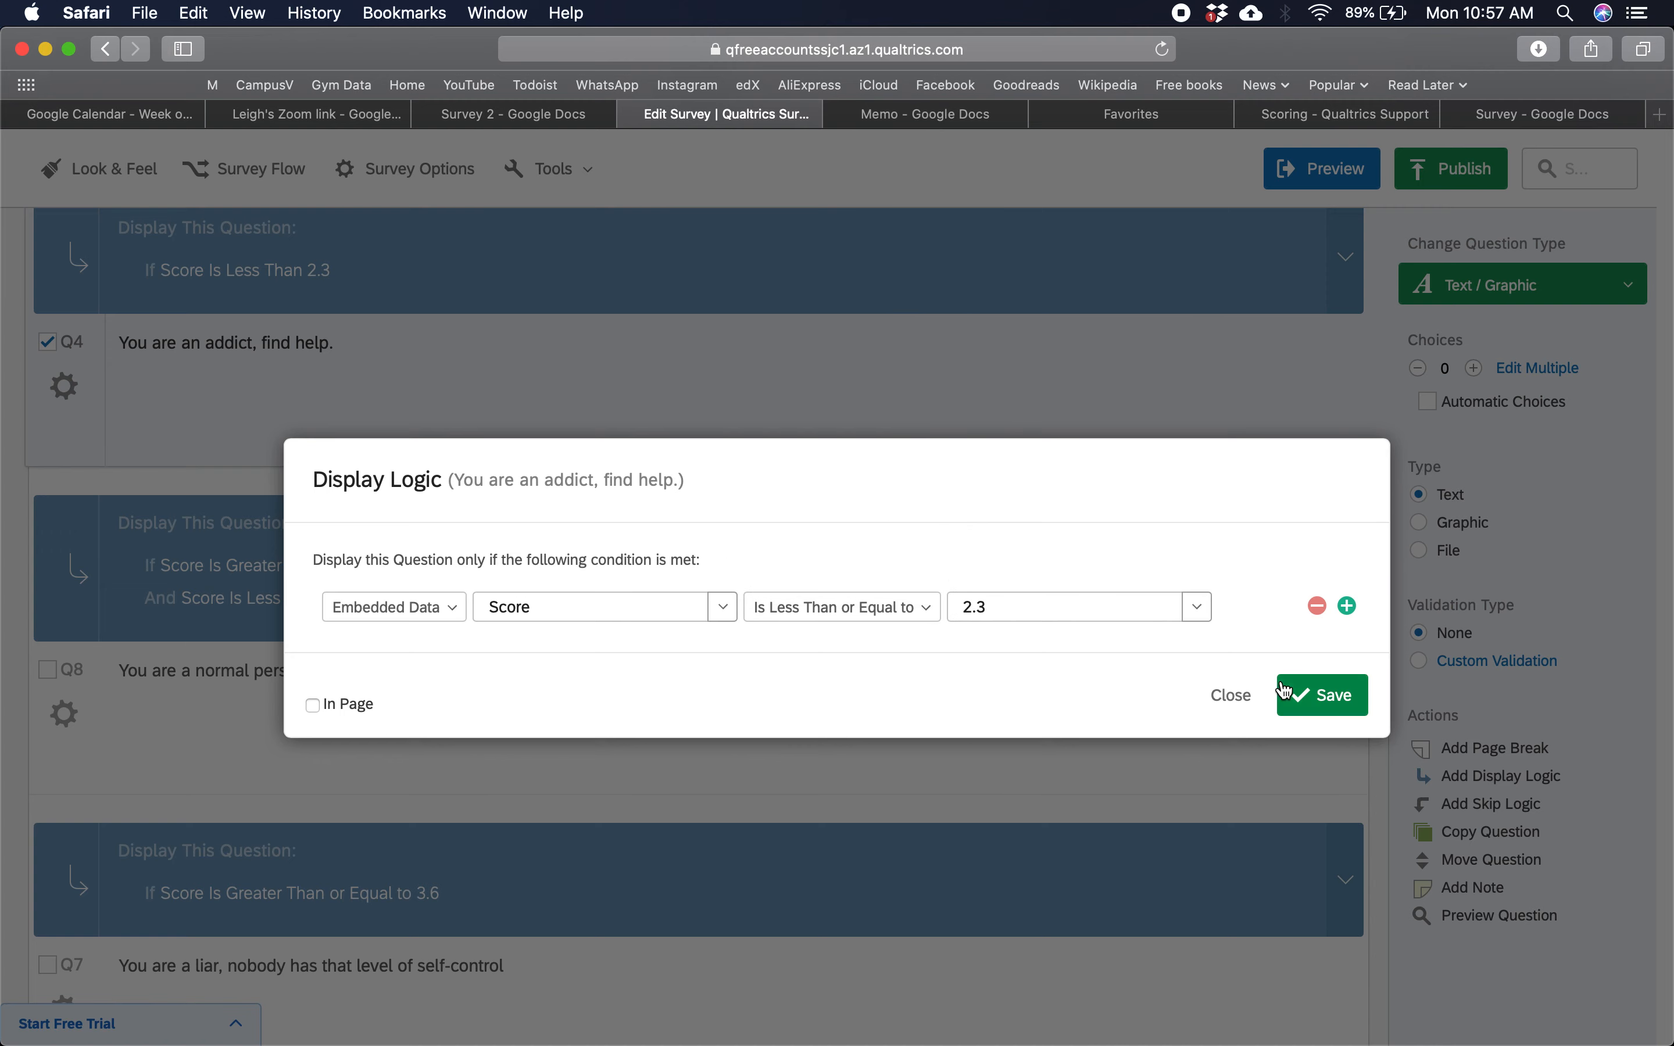
{"action": "left_click", "coordinate": [1288, 694]}
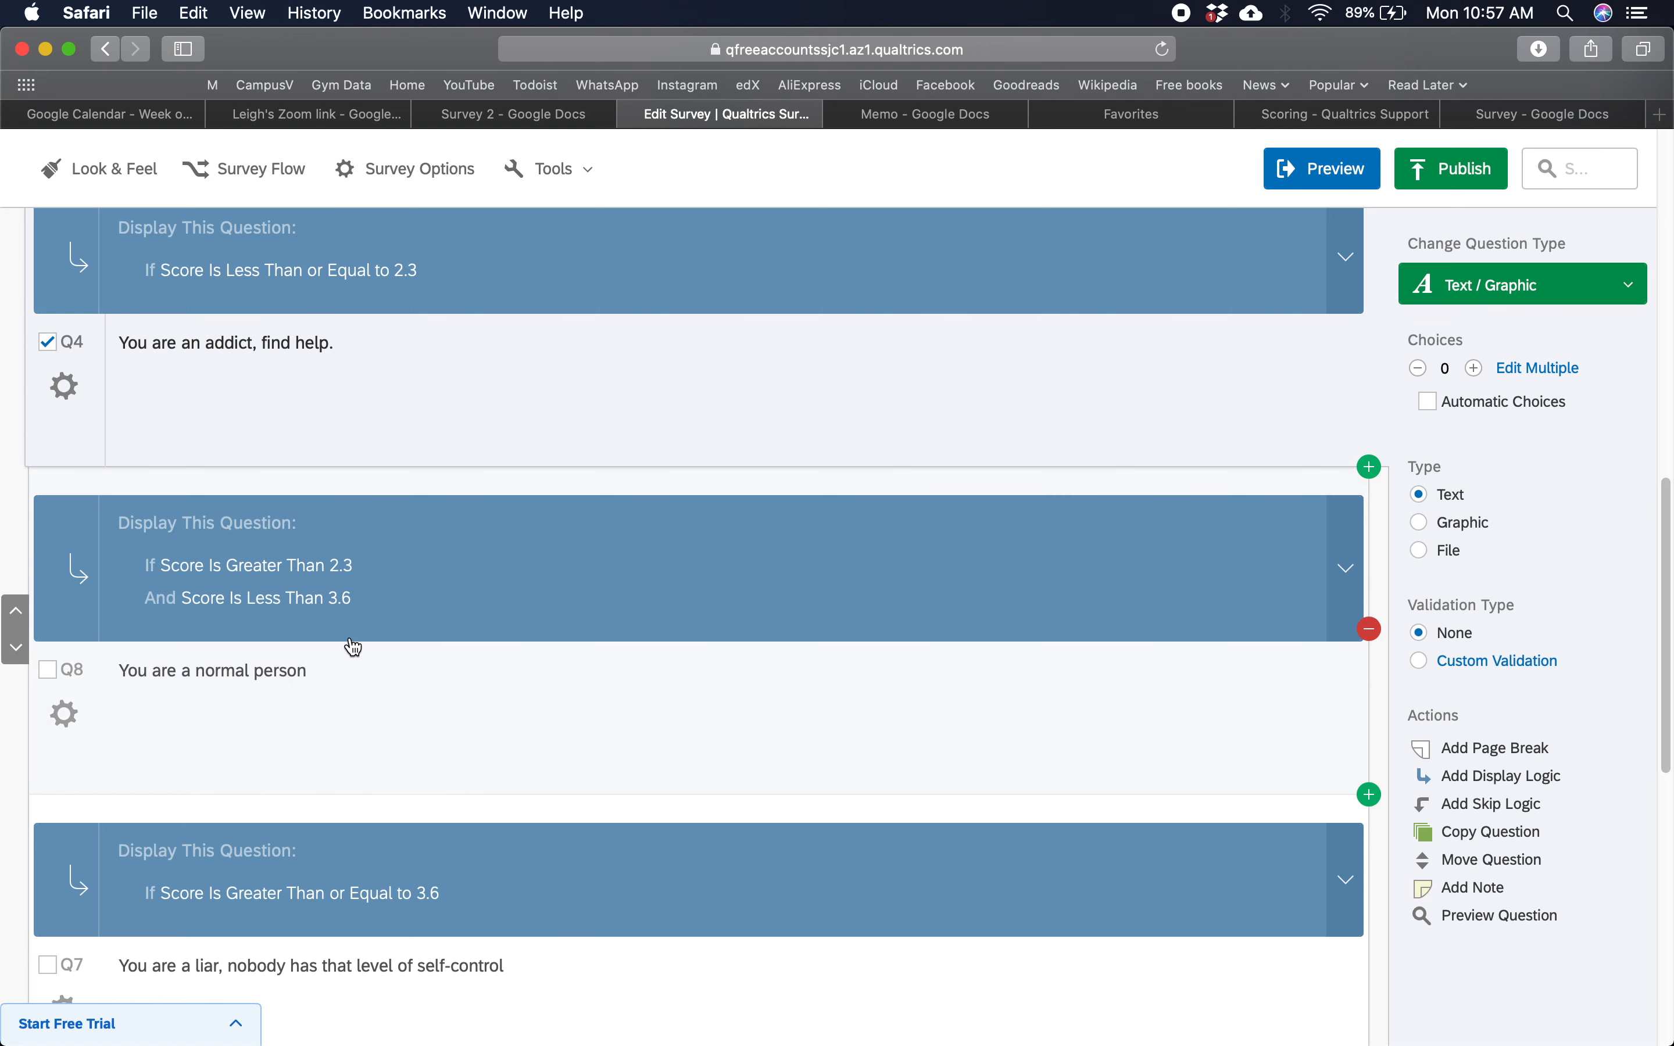
- Preview the survey, answer all three phone temptation questions with Extremely likely, and submit the page
{"action": "scroll", "coordinate": [344, 632], "scroll_direction": "down", "scroll_amount": 8}
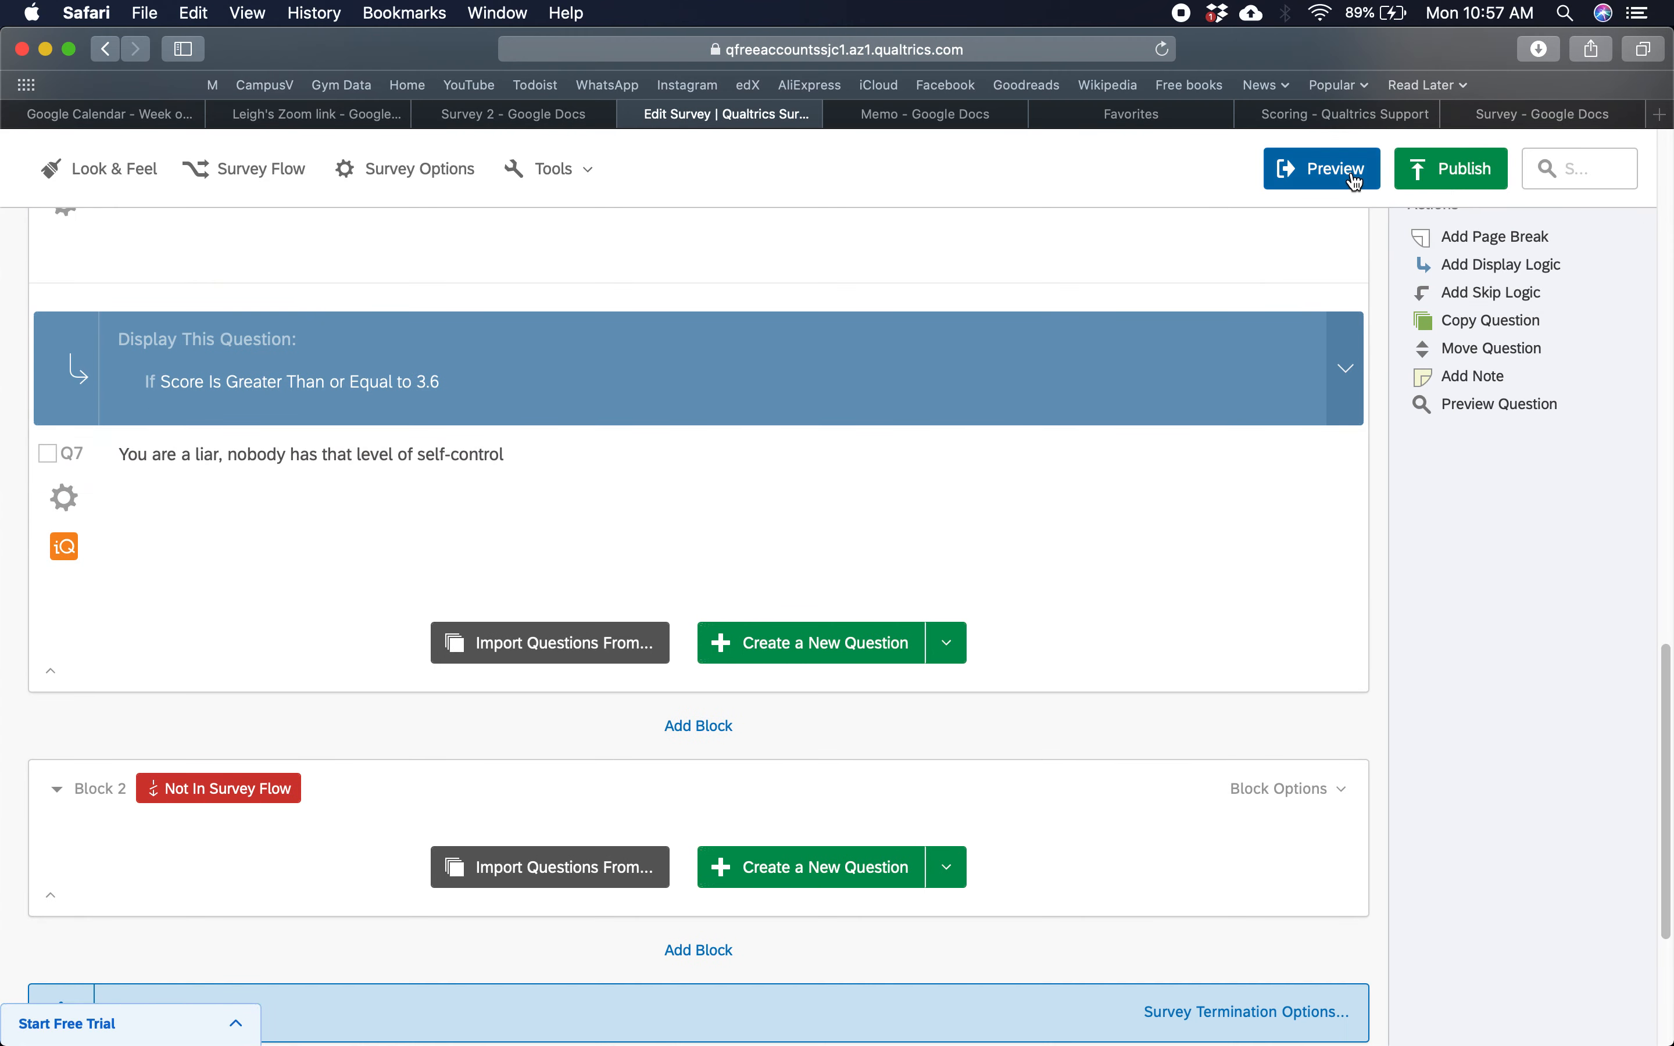
{"action": "left_click", "coordinate": [1335, 179]}
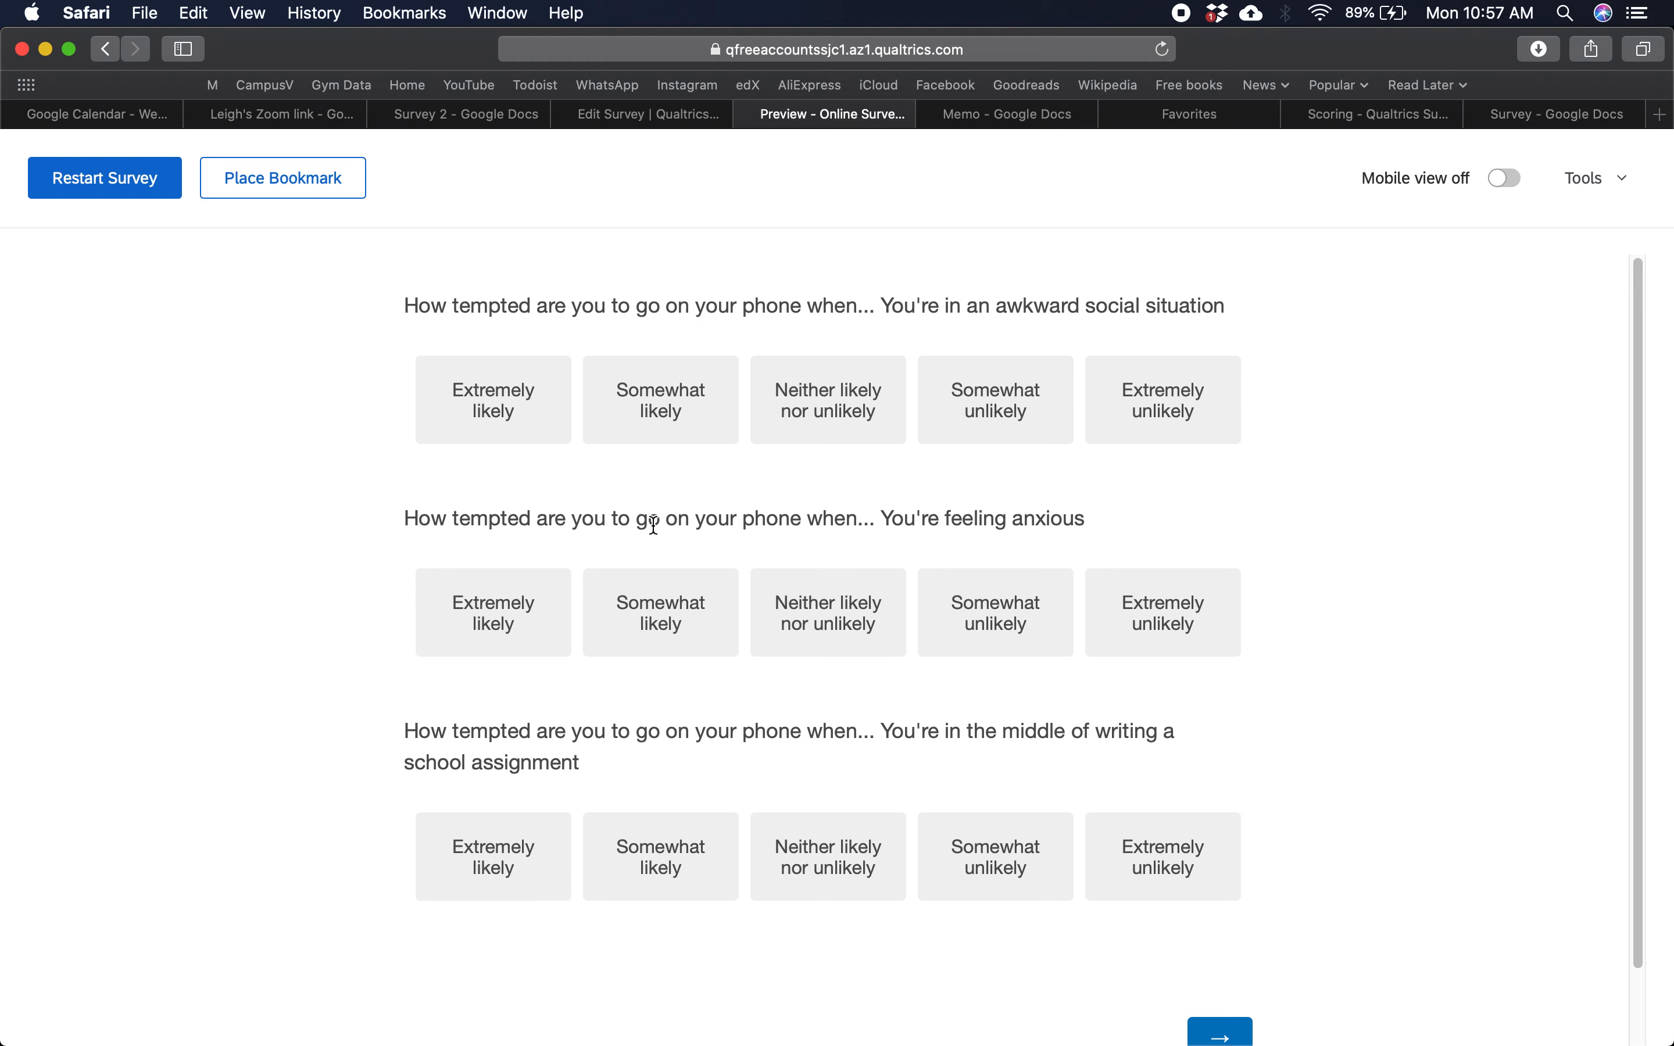
{"action": "left_click", "coordinate": [465, 425]}
{"action": "left_click", "coordinate": [492, 606]}
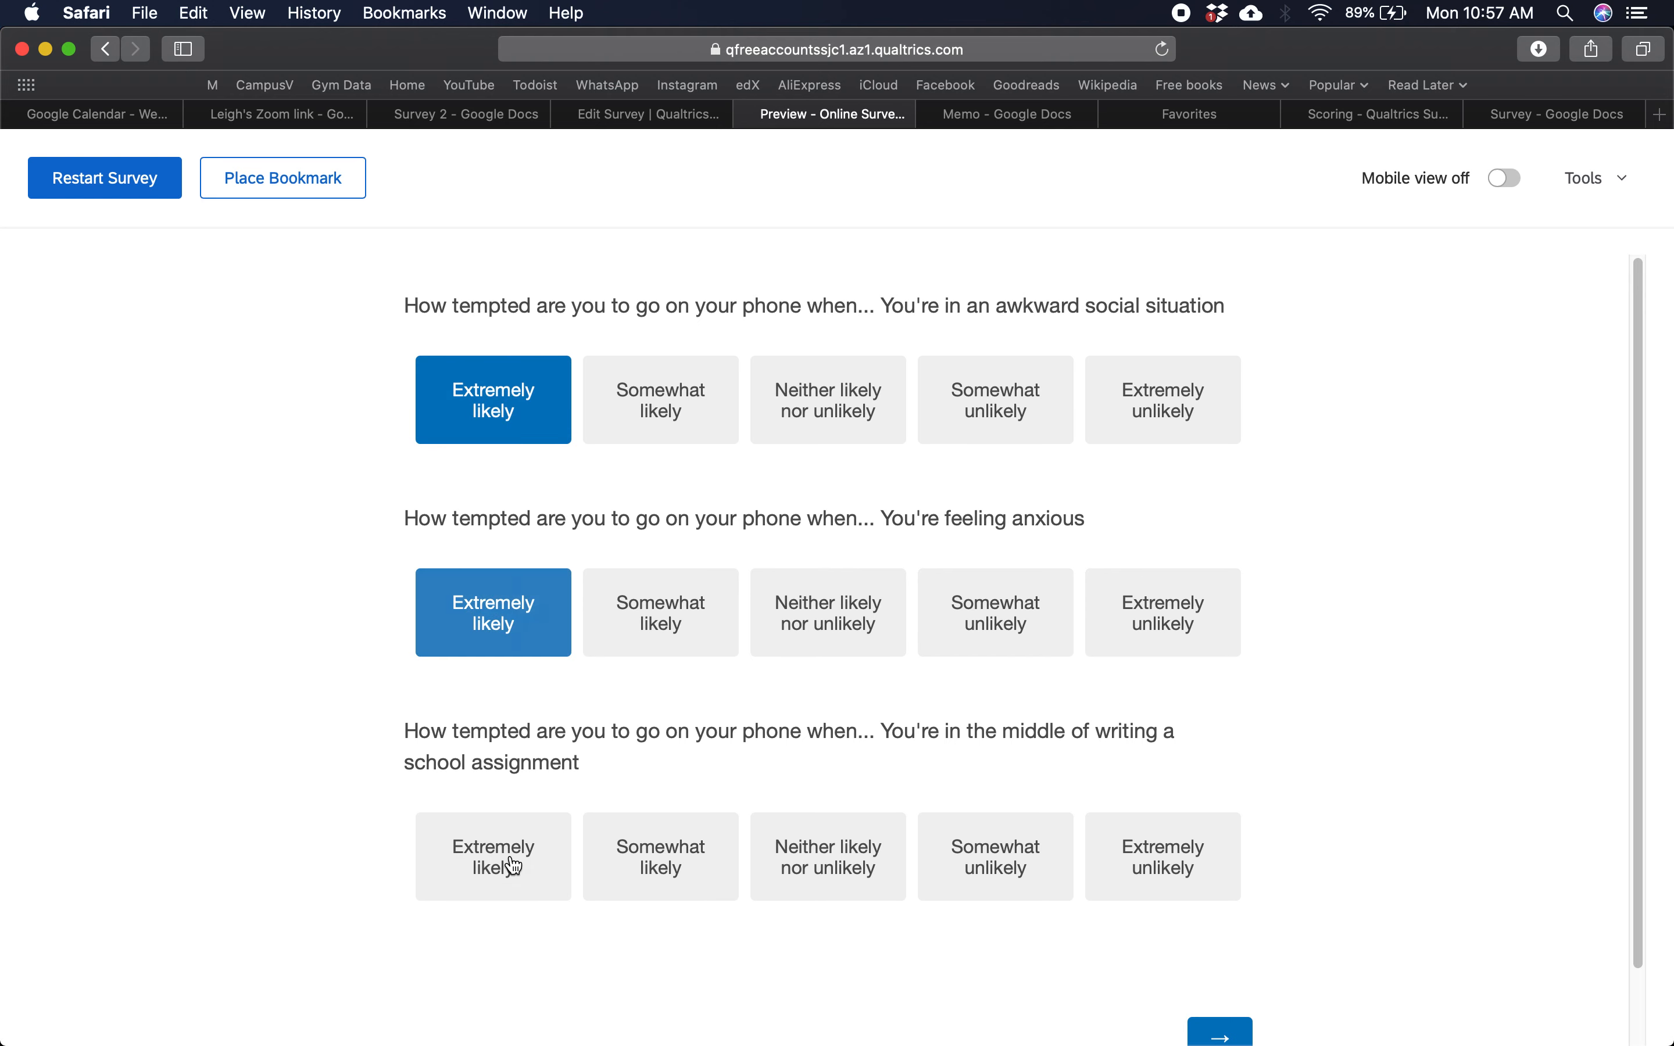
{"action": "left_click", "coordinate": [497, 854]}
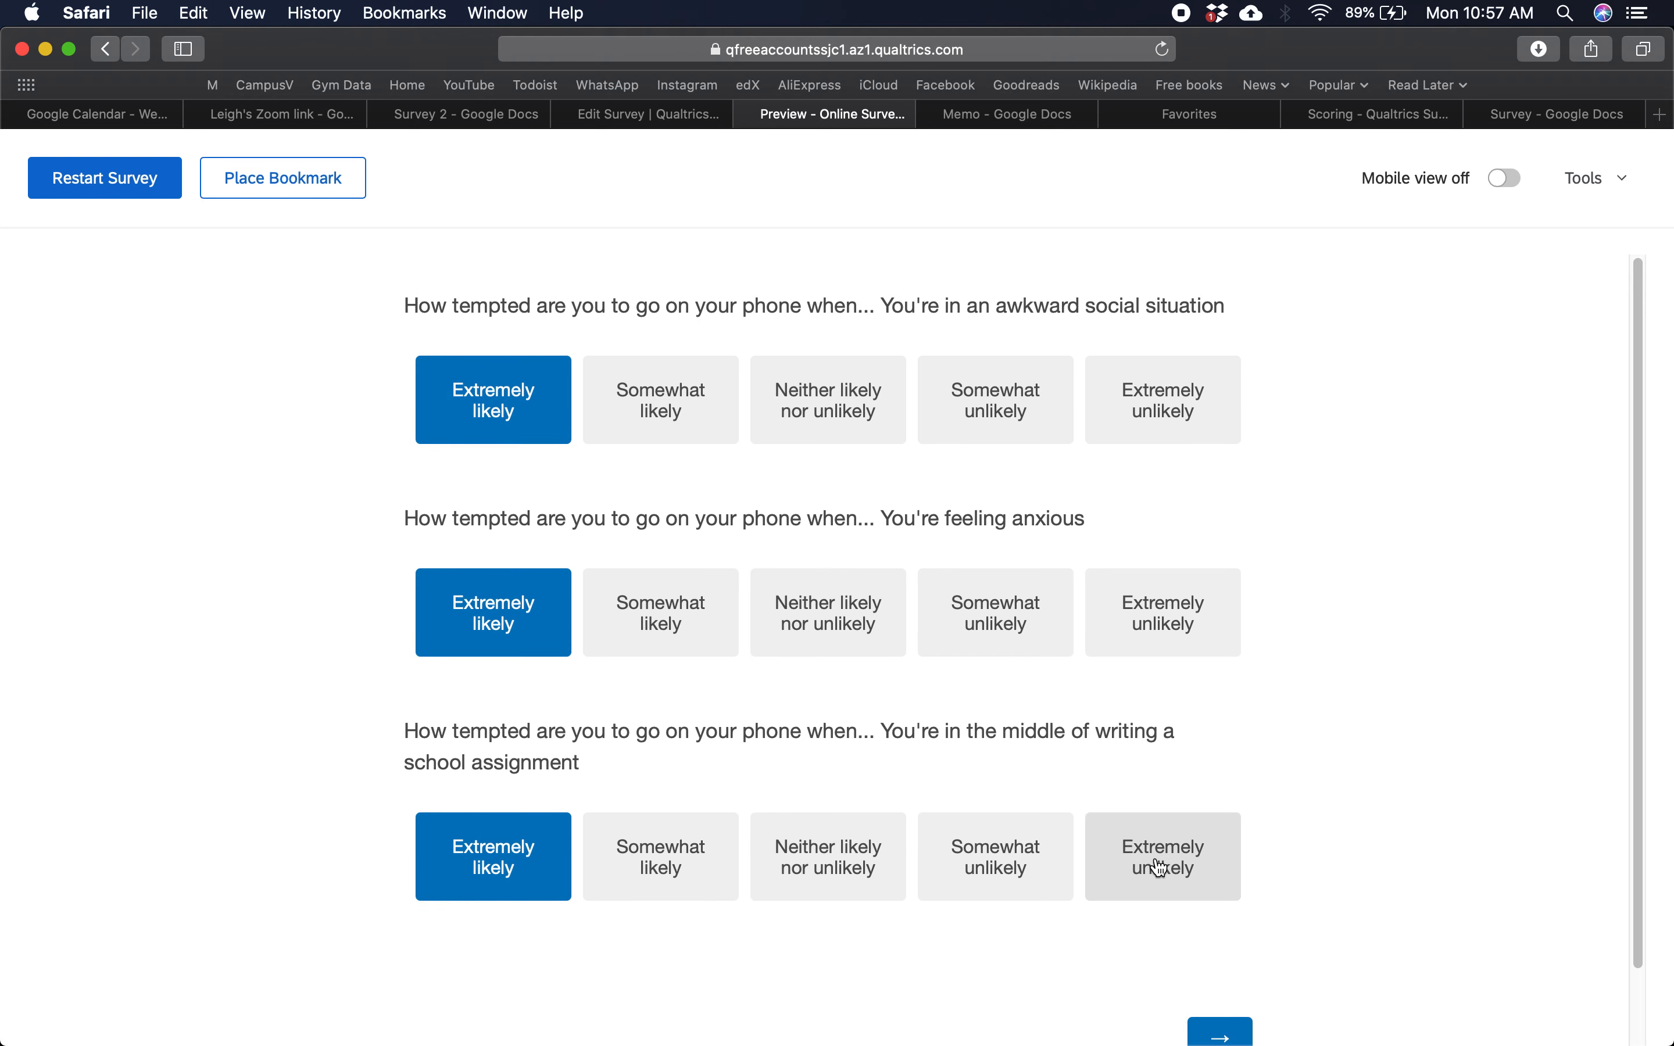
{"action": "scroll", "coordinate": [1100, 893], "scroll_direction": "down", "scroll_amount": 1}
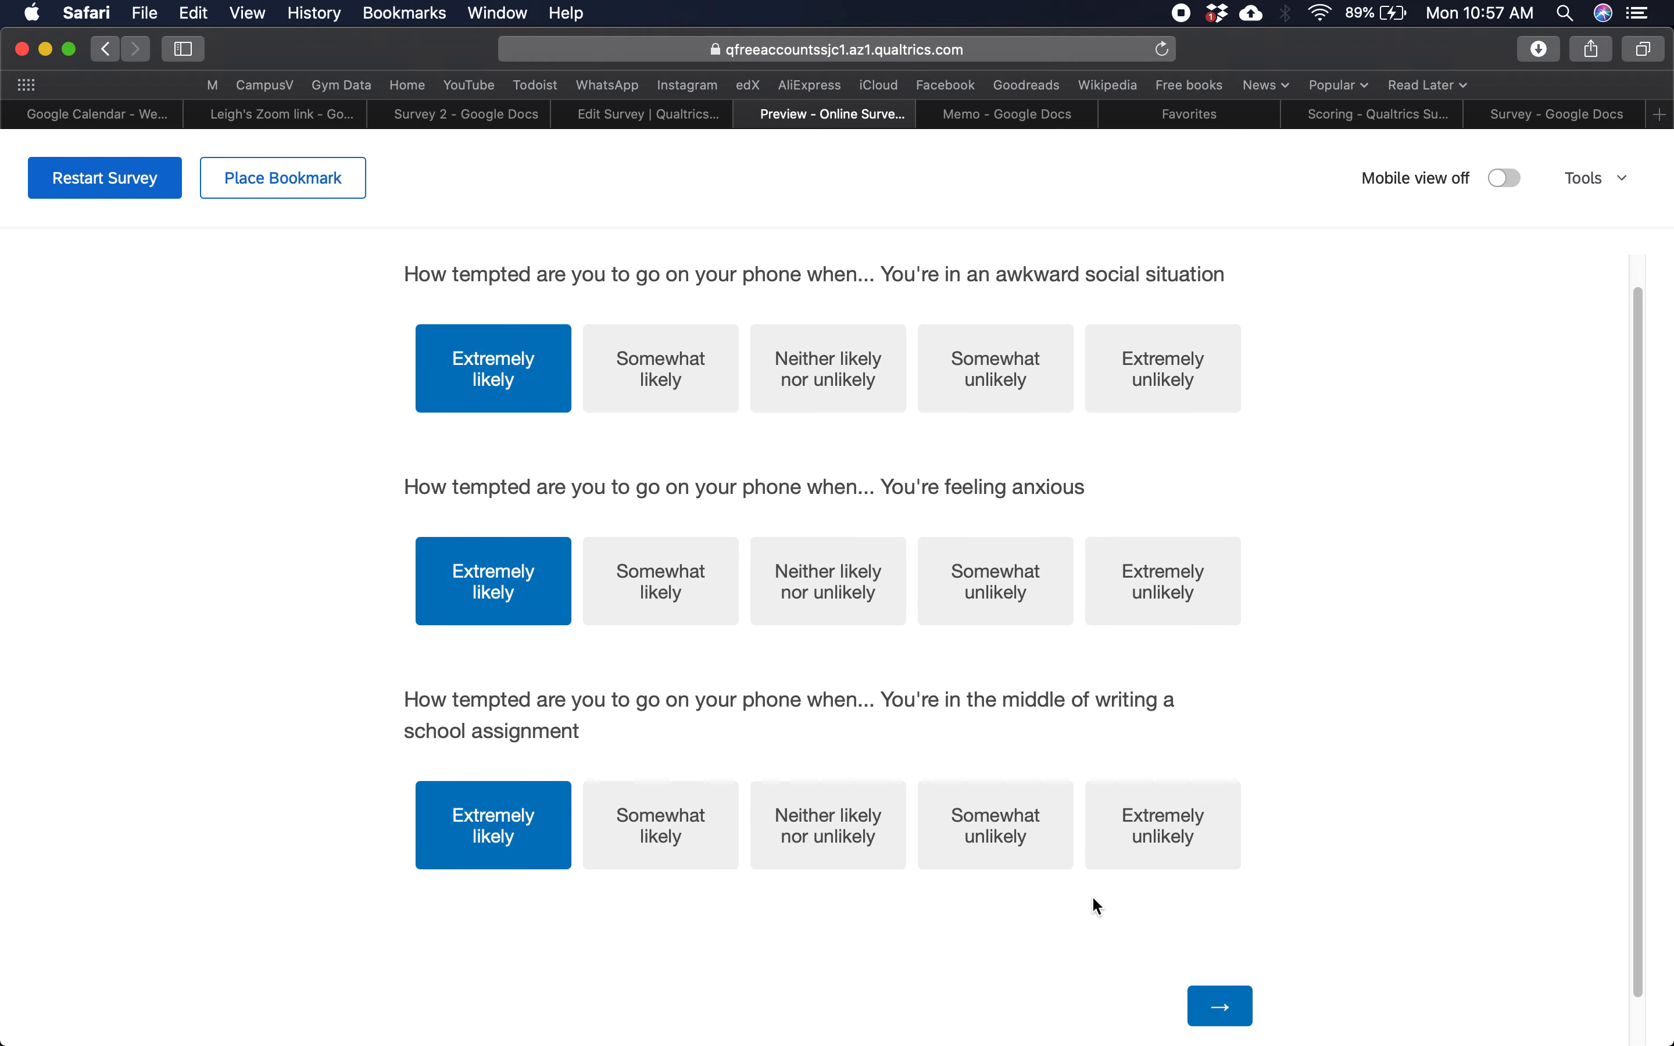
{"action": "left_click", "coordinate": [1250, 1022]}
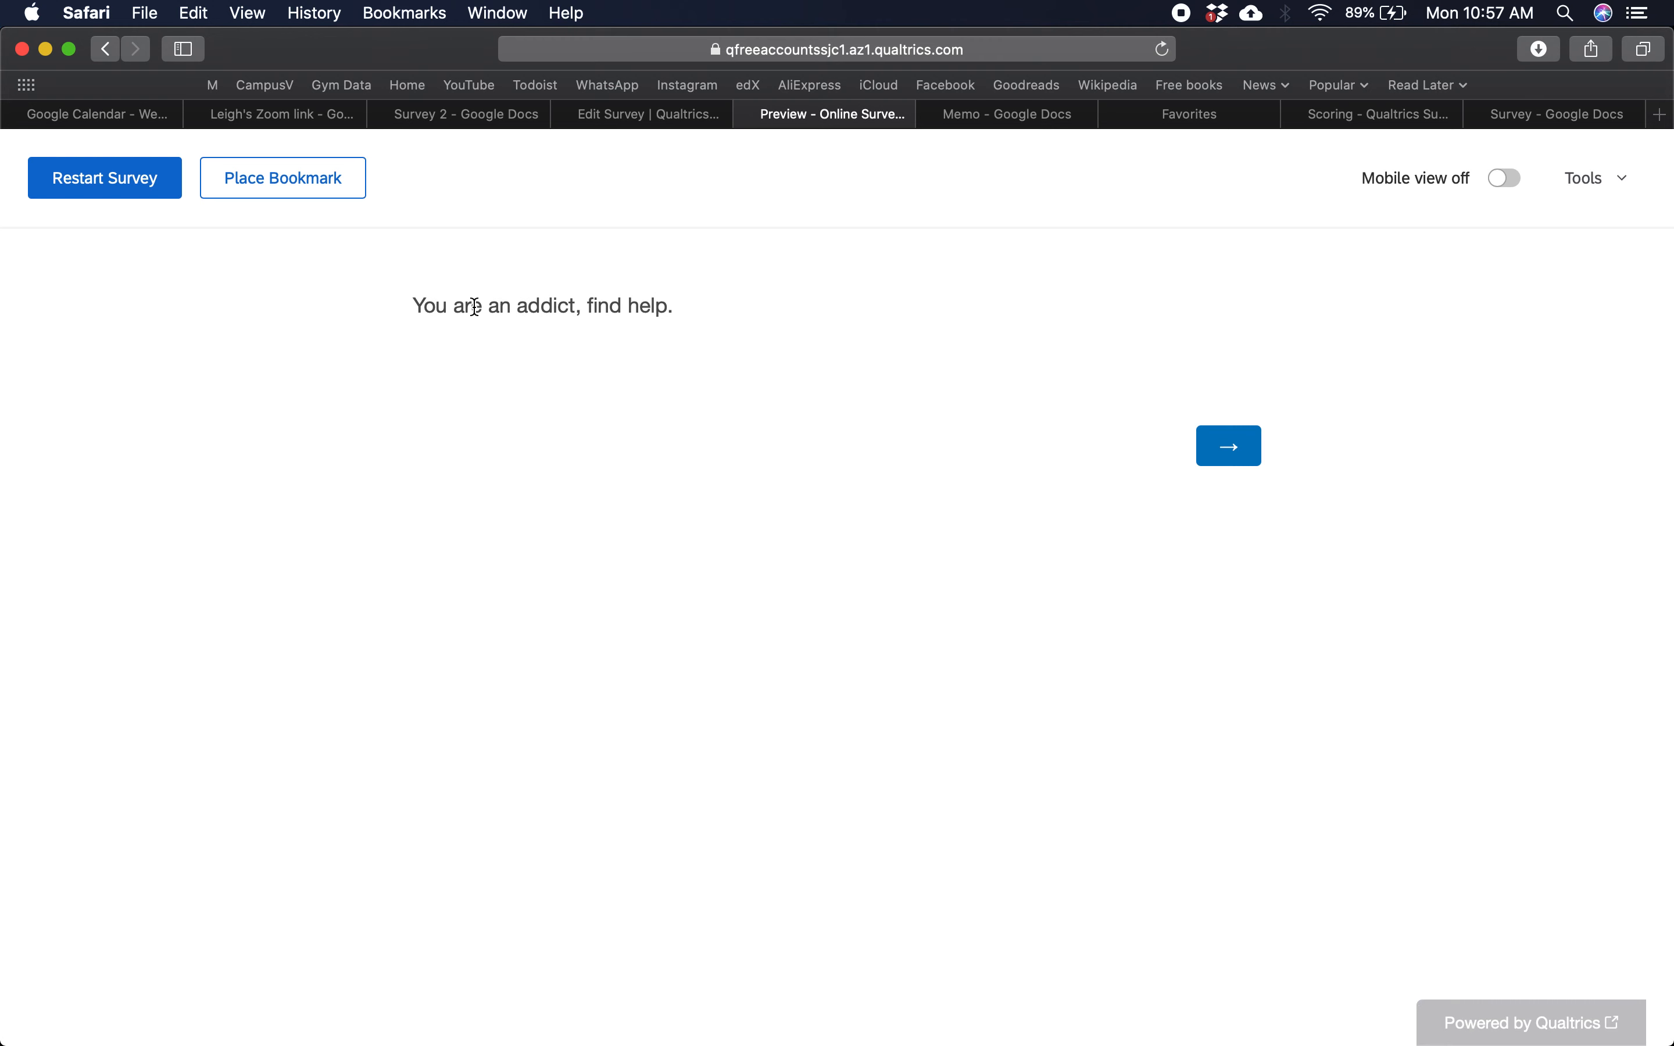
- Restart the preview, answer all three questions with Neither likely nor unlikely, and submit the page
{"action": "left_click", "coordinate": [166, 190]}
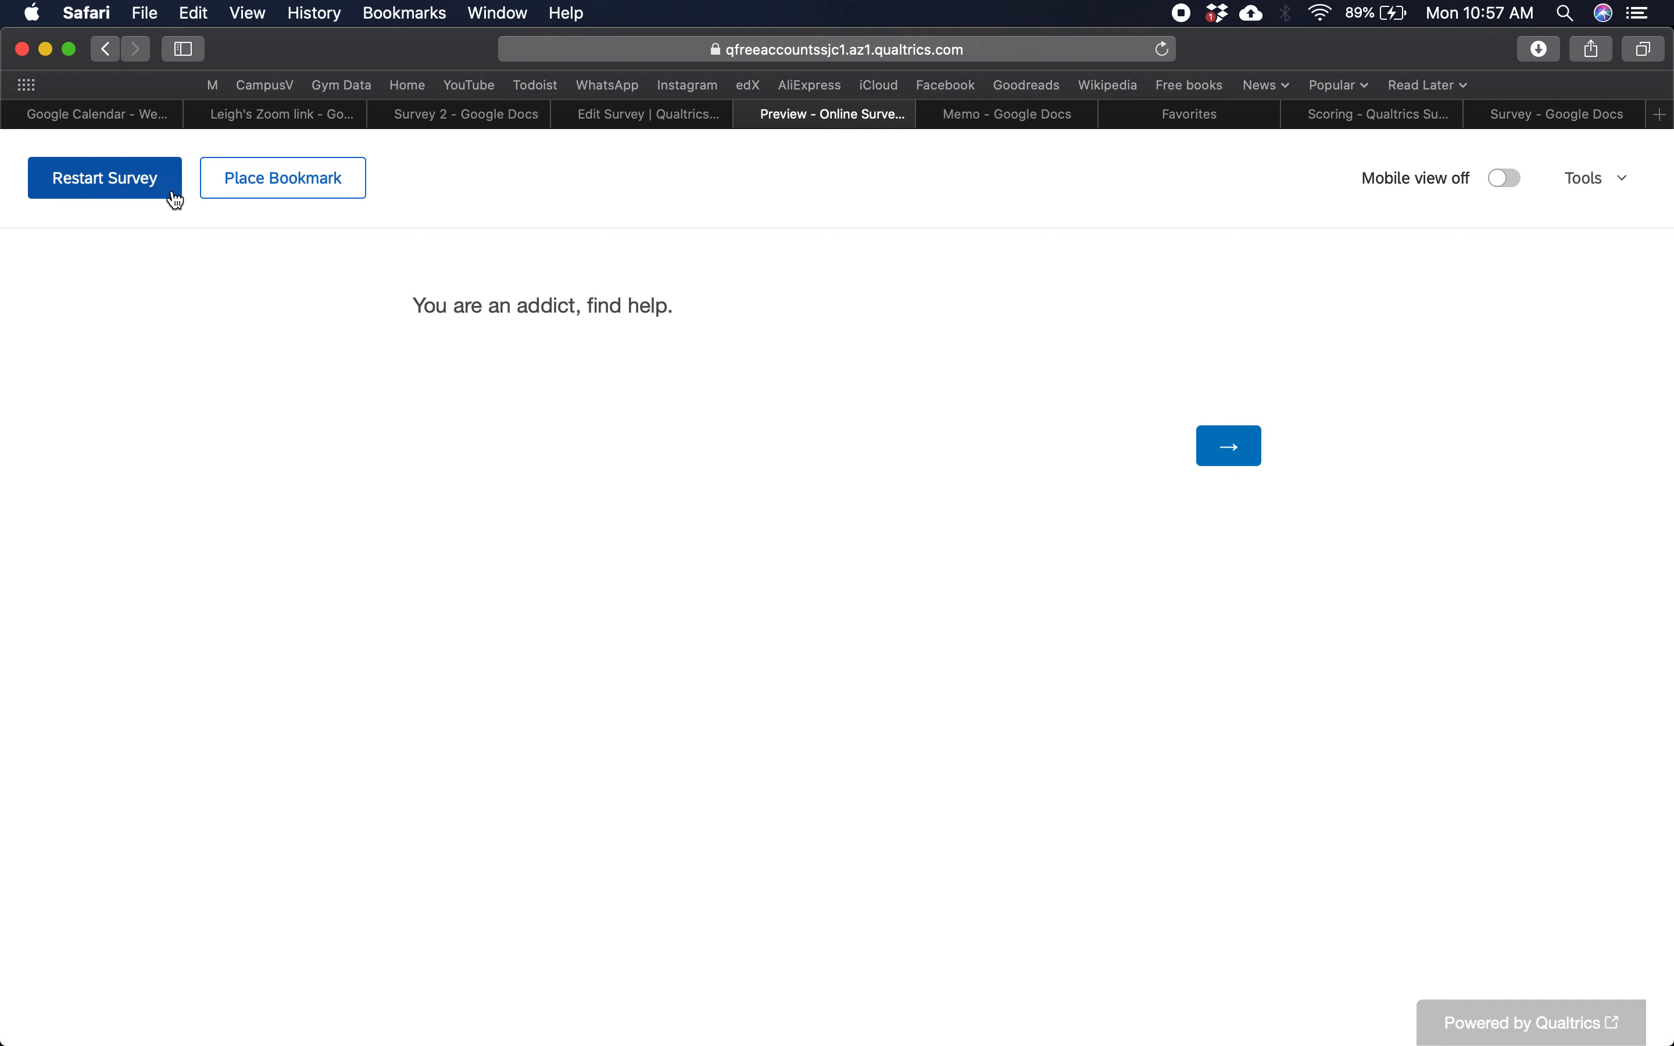
{"action": "left_click", "coordinate": [796, 415]}
{"action": "left_click", "coordinate": [827, 607]}
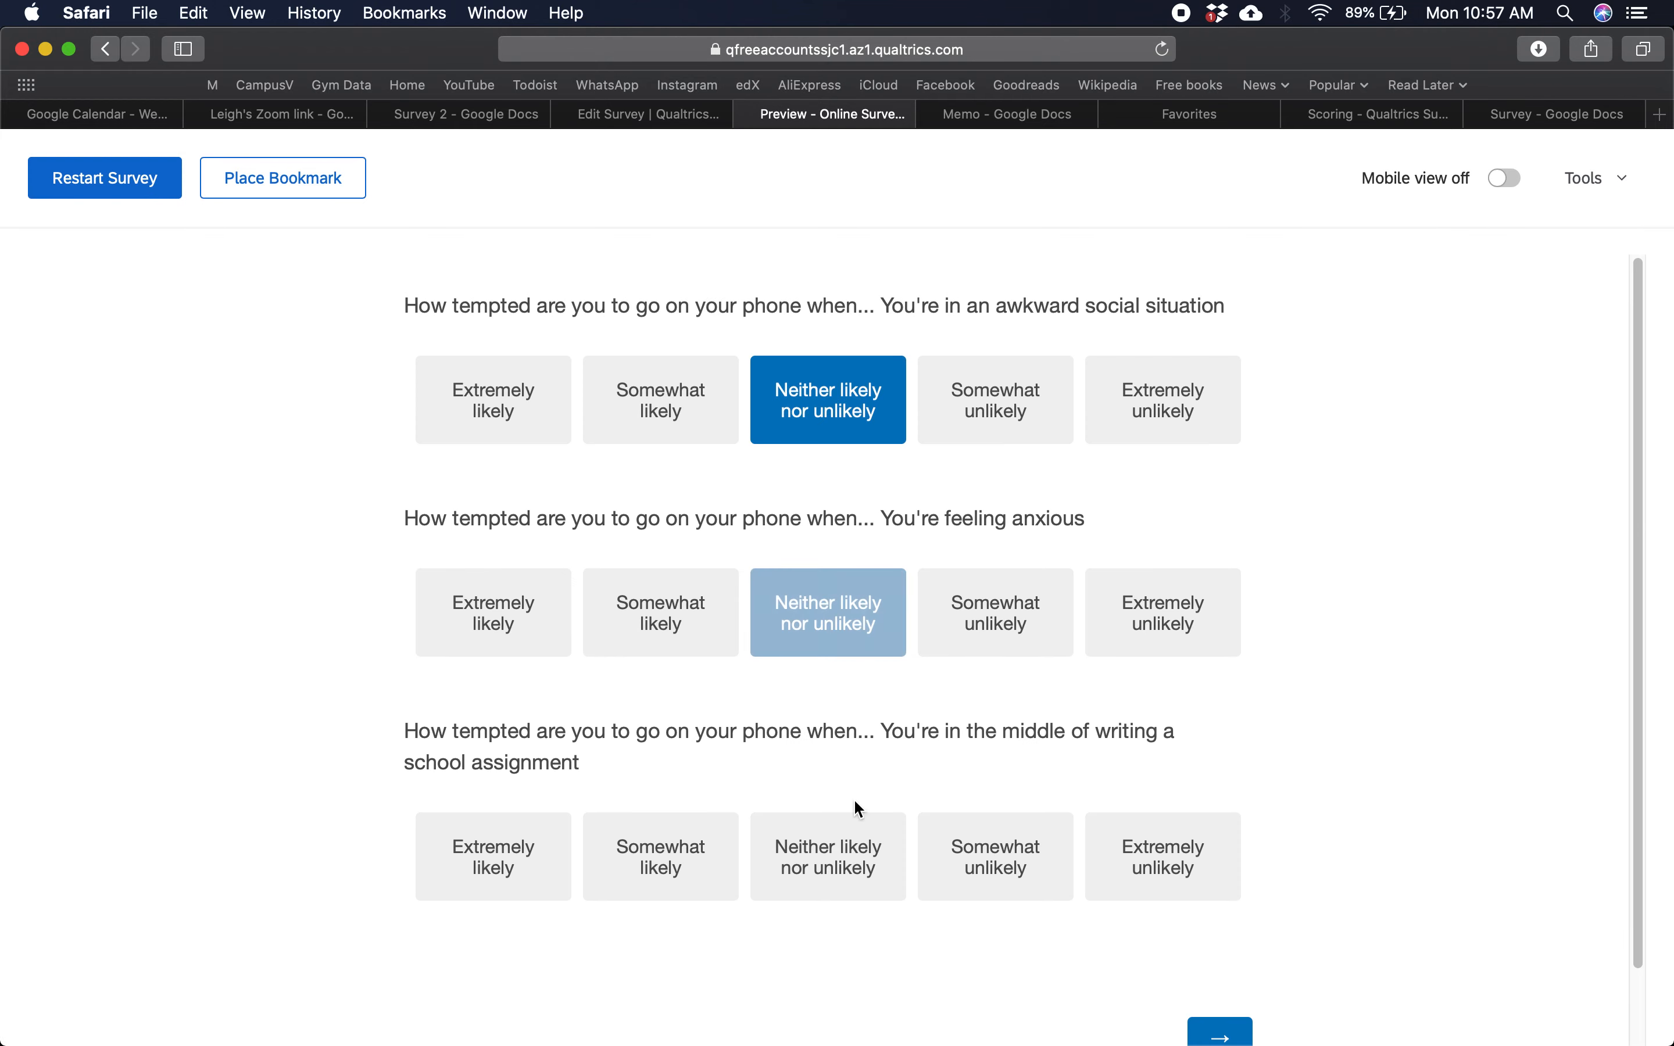
{"action": "left_click", "coordinate": [855, 827]}
{"action": "left_click", "coordinate": [1224, 1035]}
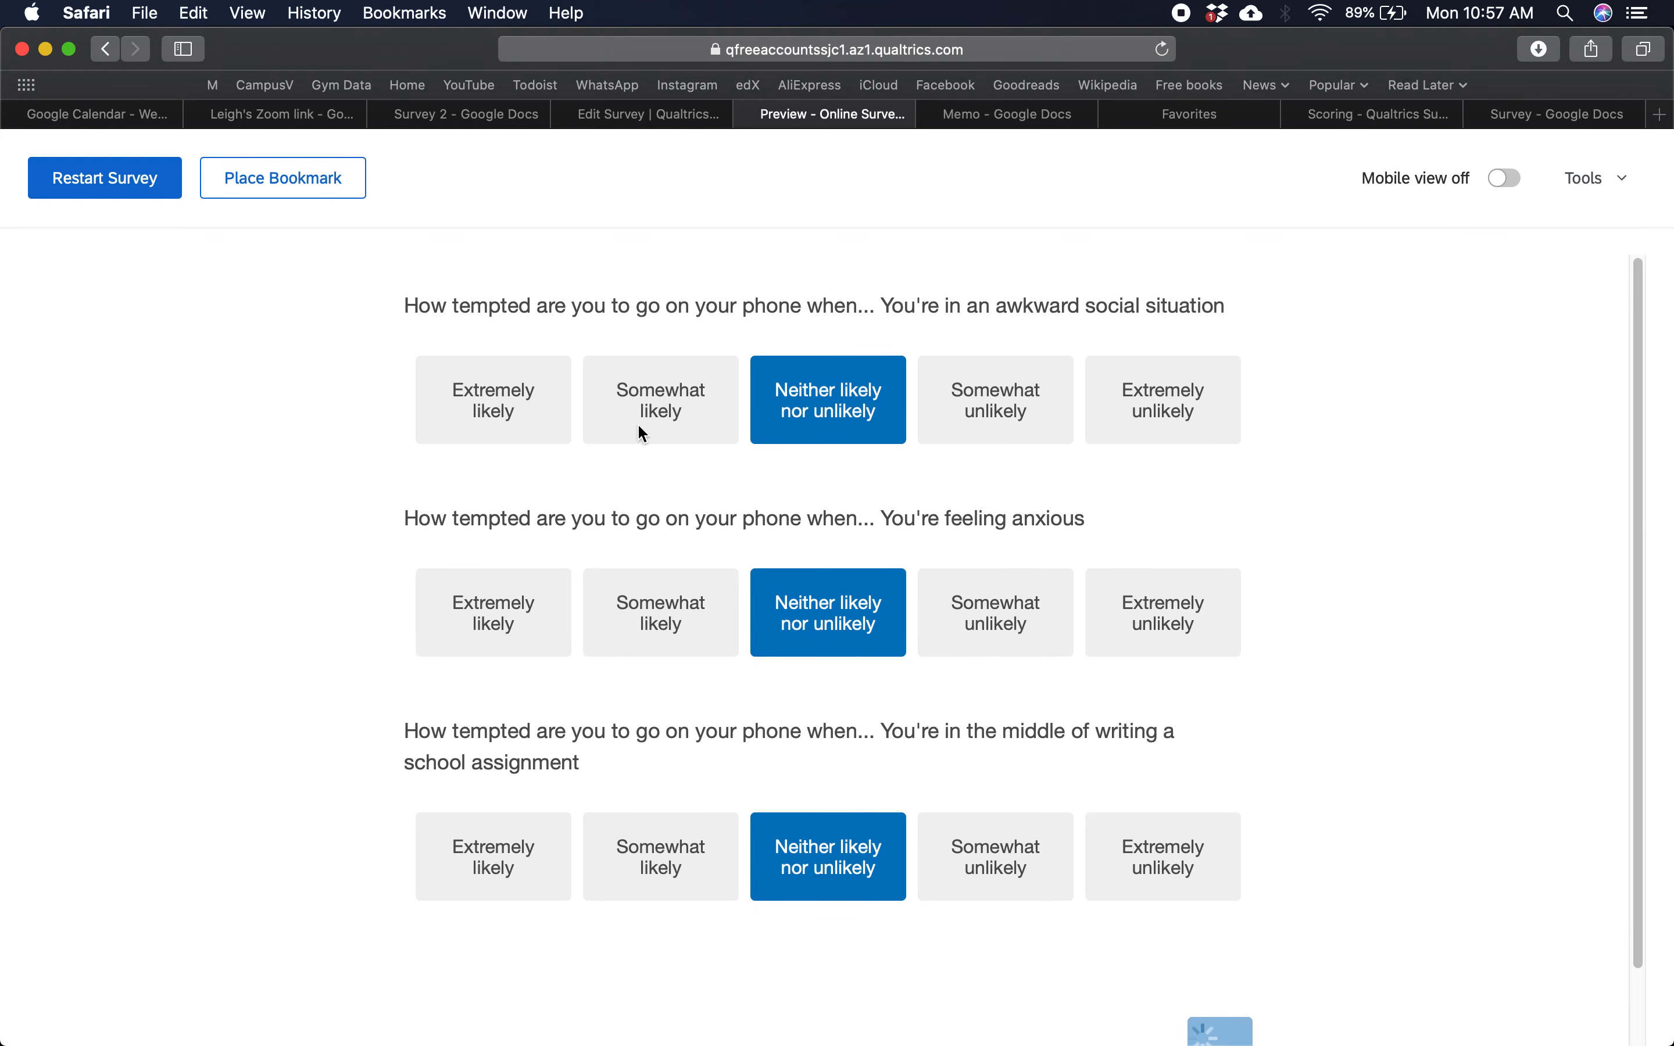
- Test a fresh preview run with Extremely unlikely for all three questions, submit the page, and restart the survey
{"action": "left_click", "coordinate": [145, 189]}
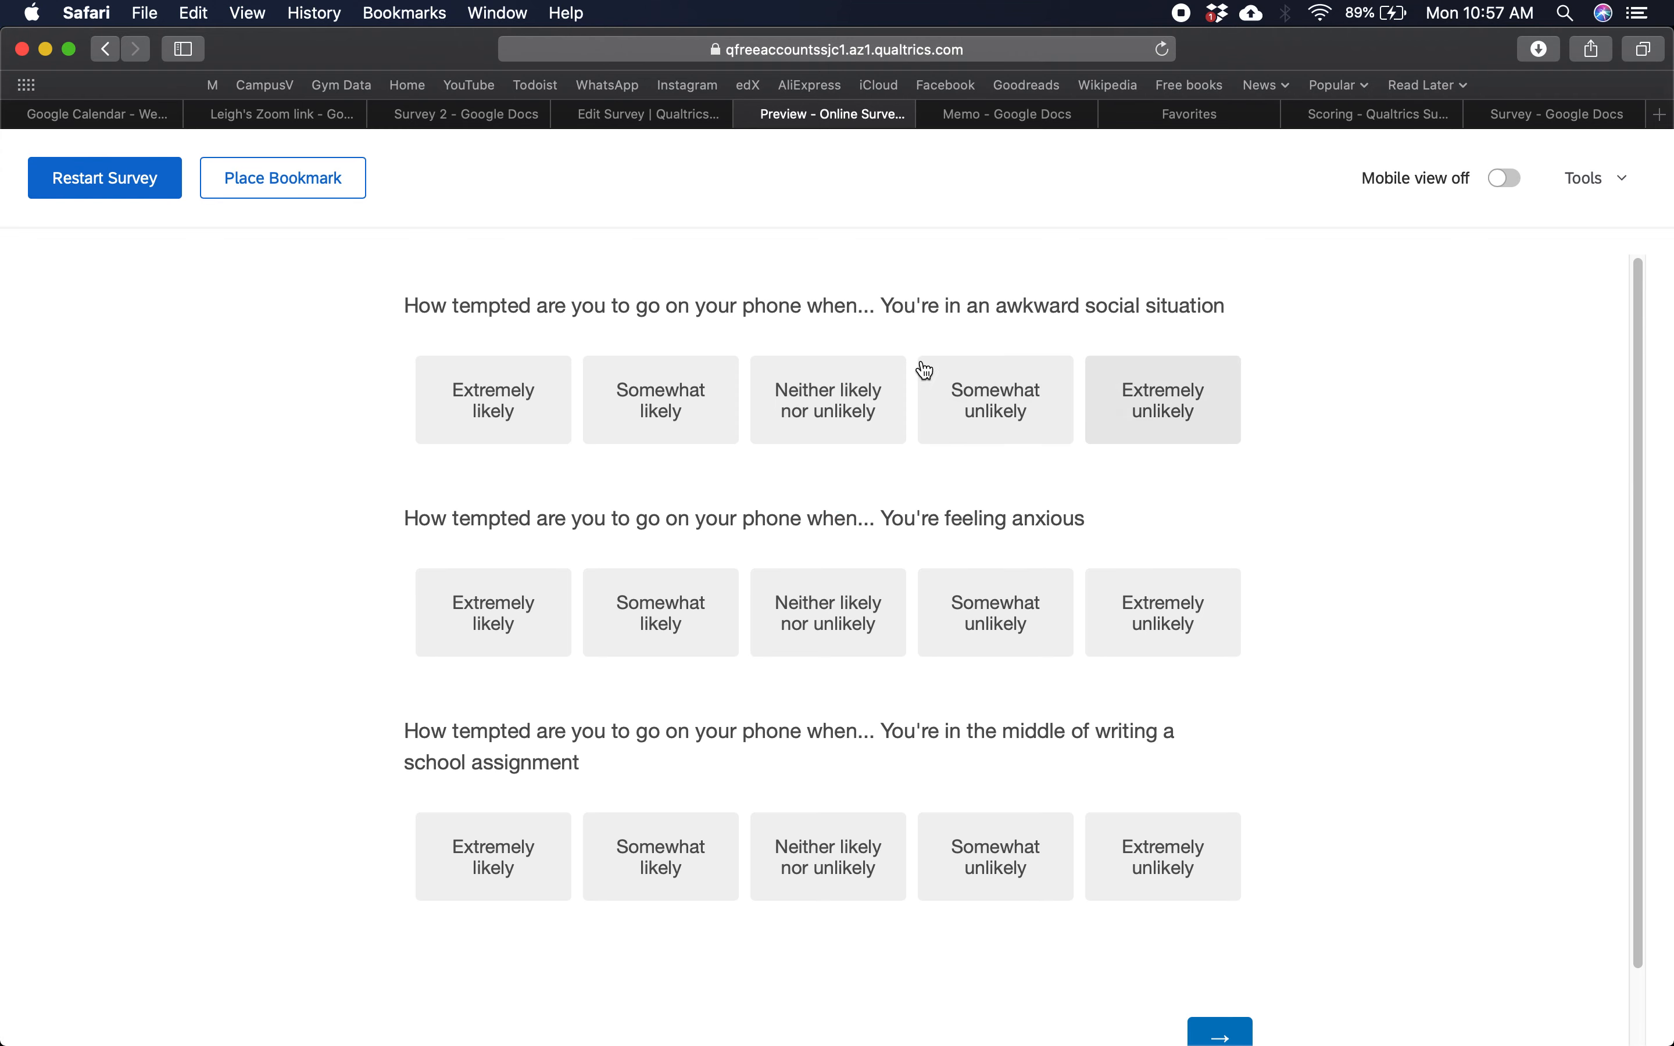
{"action": "left_click", "coordinate": [1166, 391]}
{"action": "left_click", "coordinate": [1187, 633]}
{"action": "left_click", "coordinate": [1184, 841]}
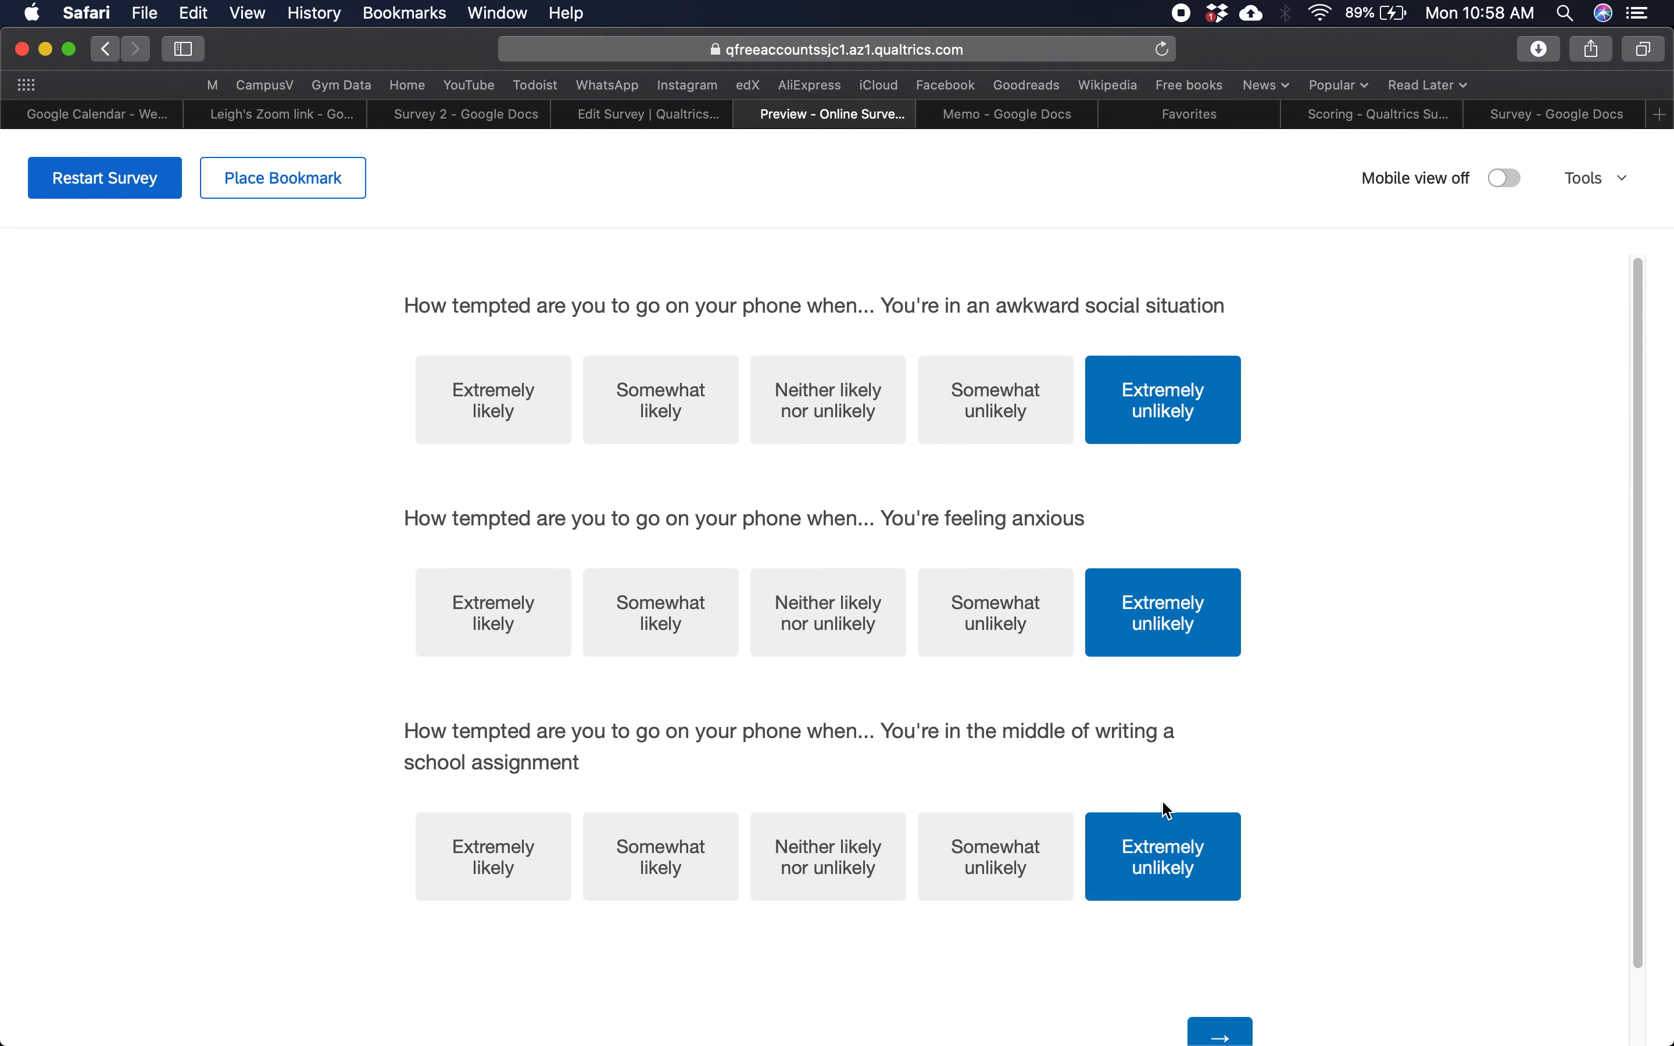
{"action": "scroll", "coordinate": [1246, 865], "scroll_direction": "down", "scroll_amount": 1}
{"action": "left_click", "coordinate": [1244, 1010]}
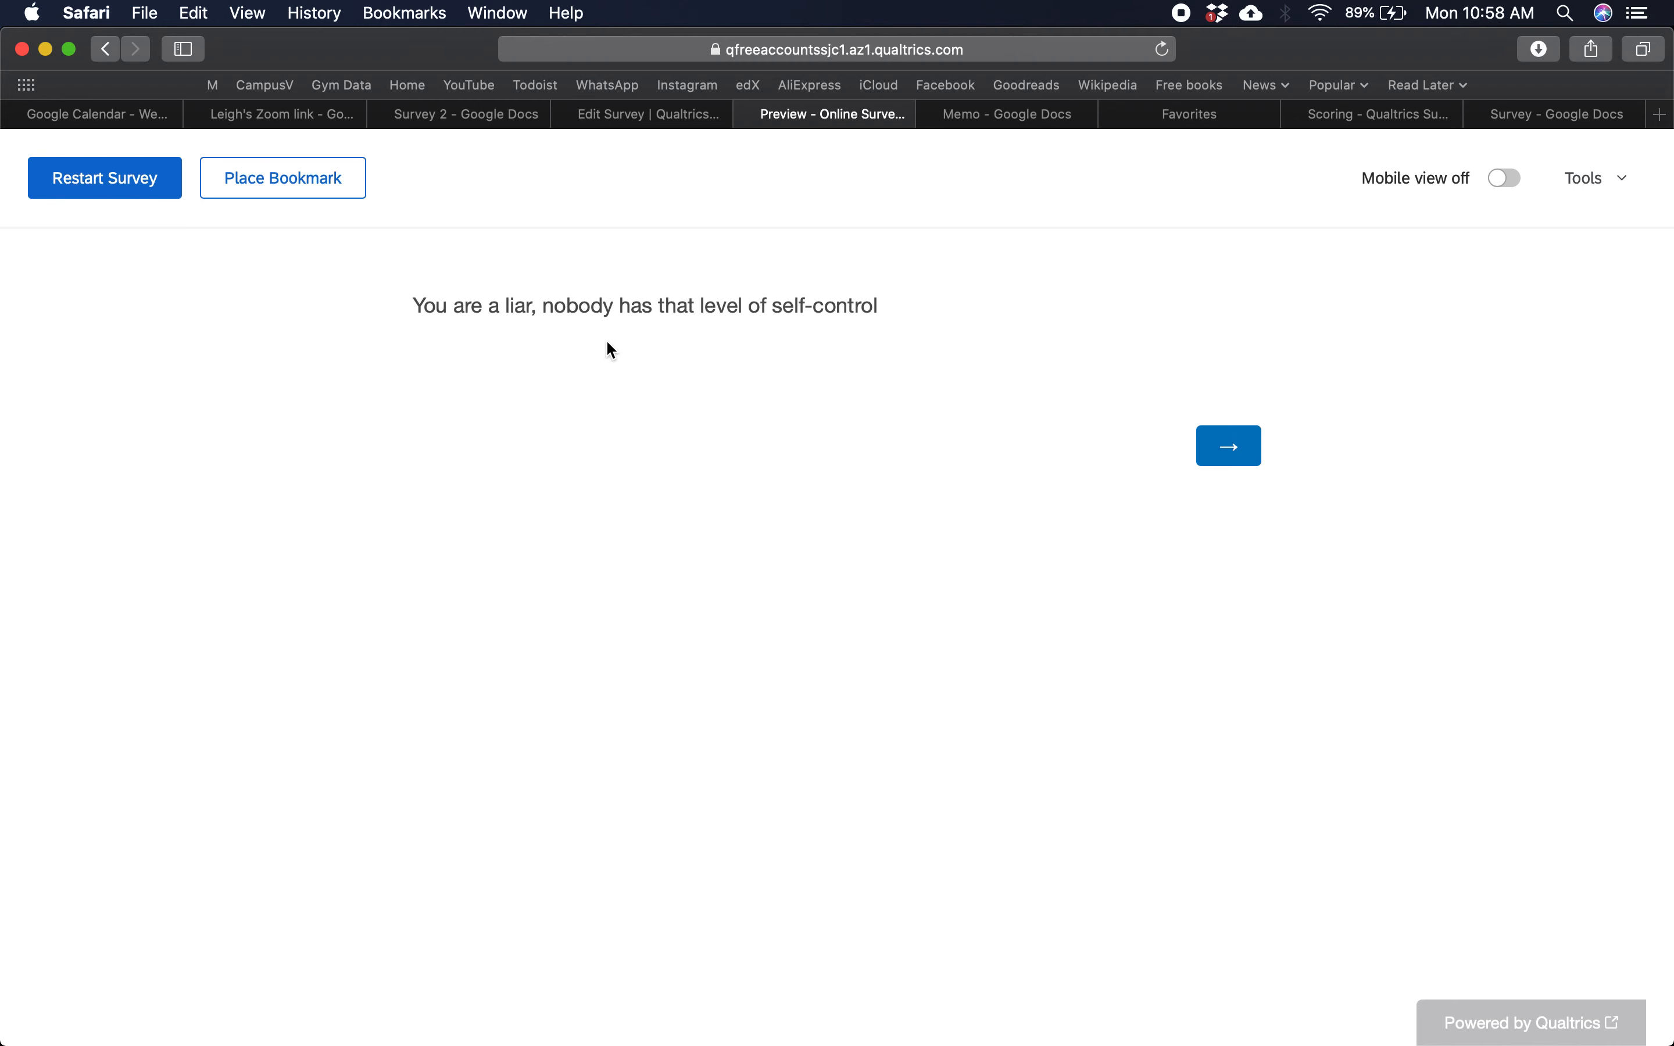
{"action": "left_click", "coordinate": [70, 190]}
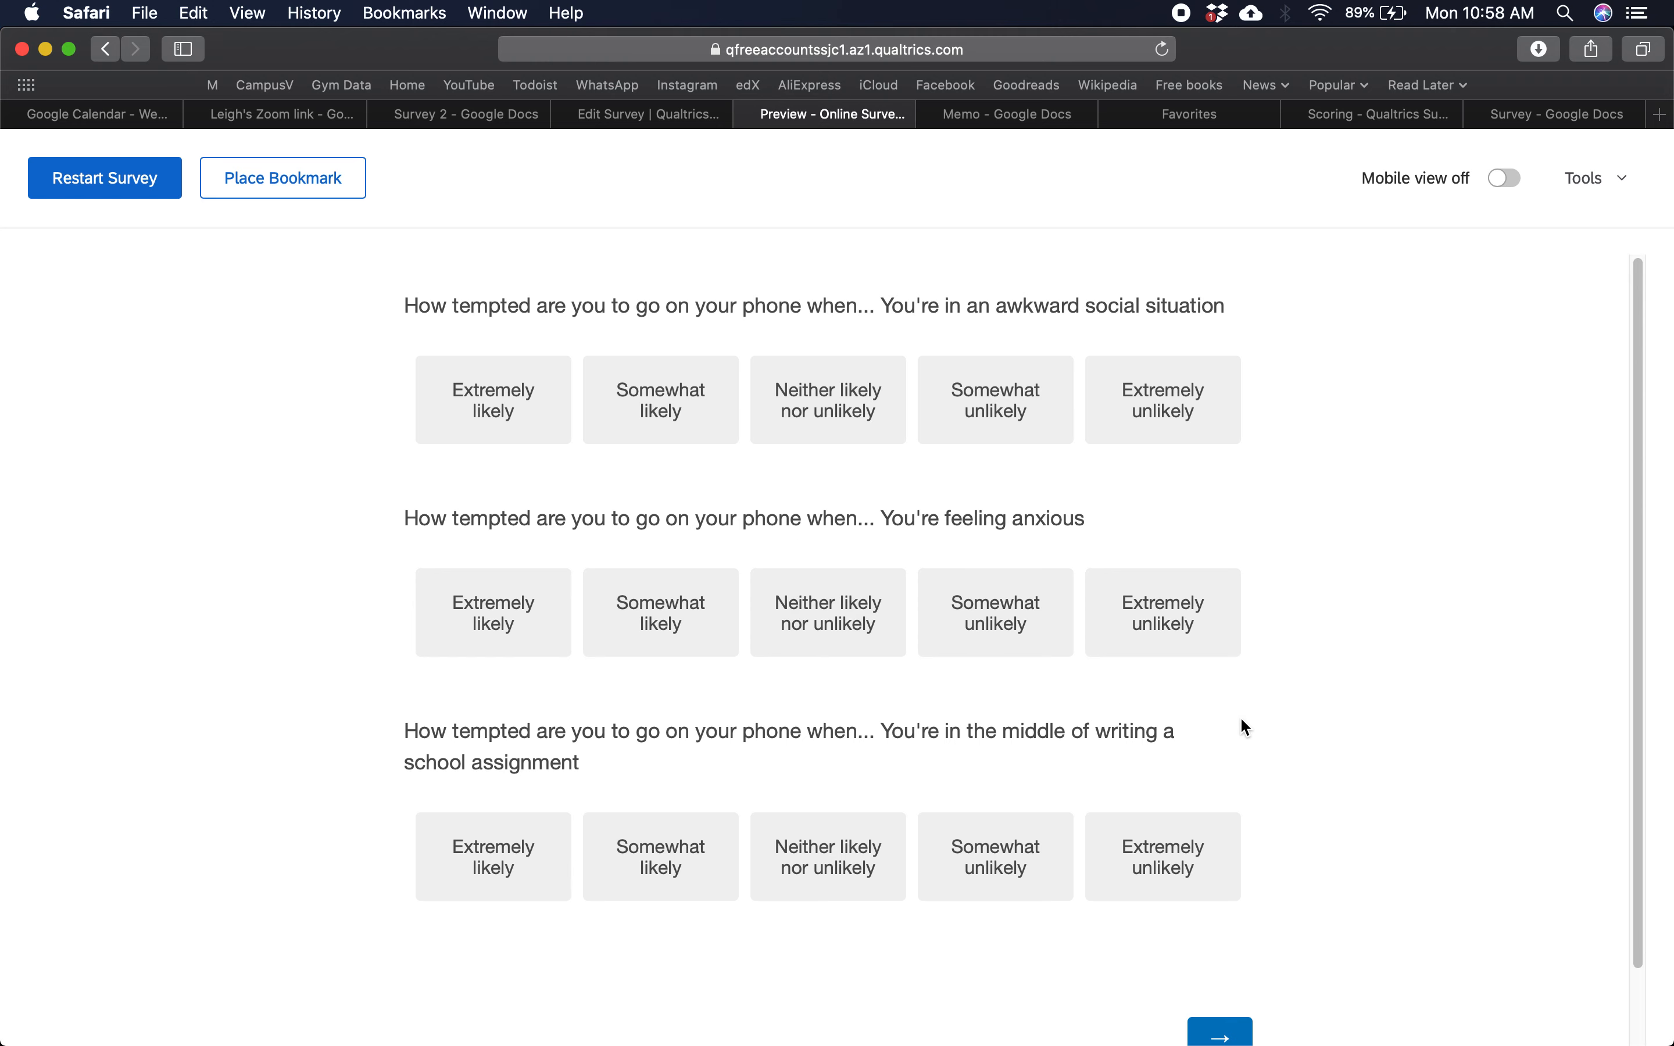
{"action": "scroll", "coordinate": [1240, 719], "scroll_direction": "down", "scroll_amount": 2}
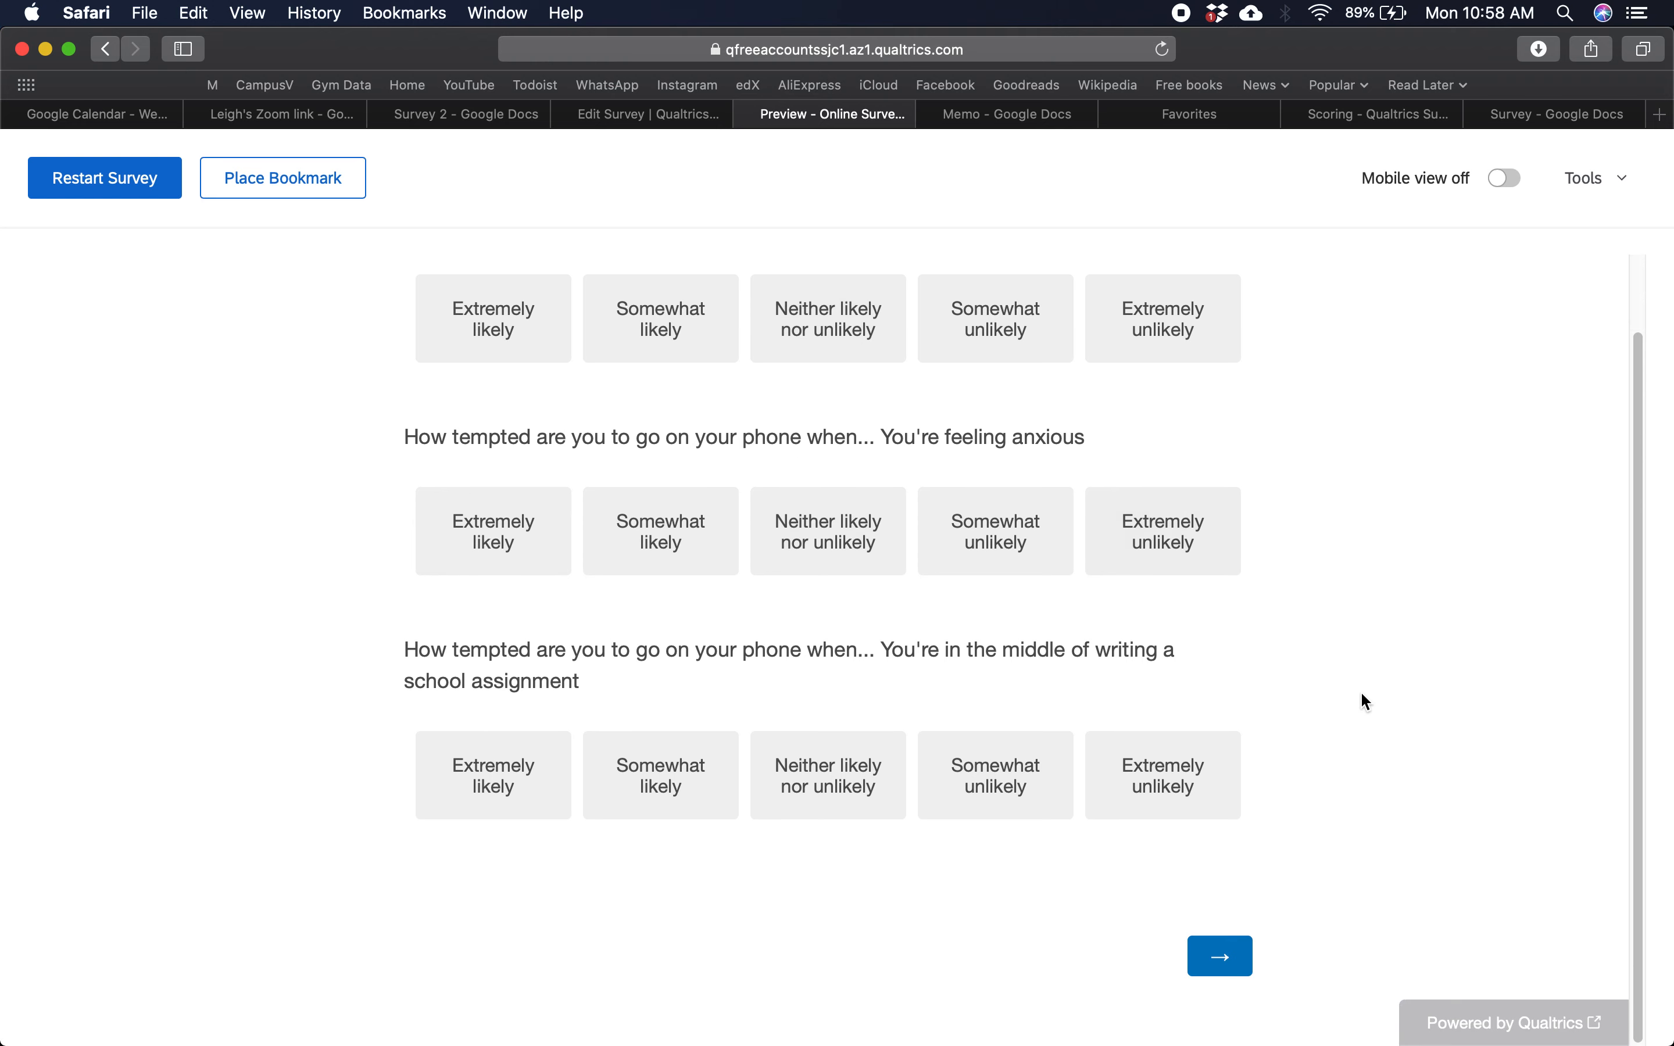